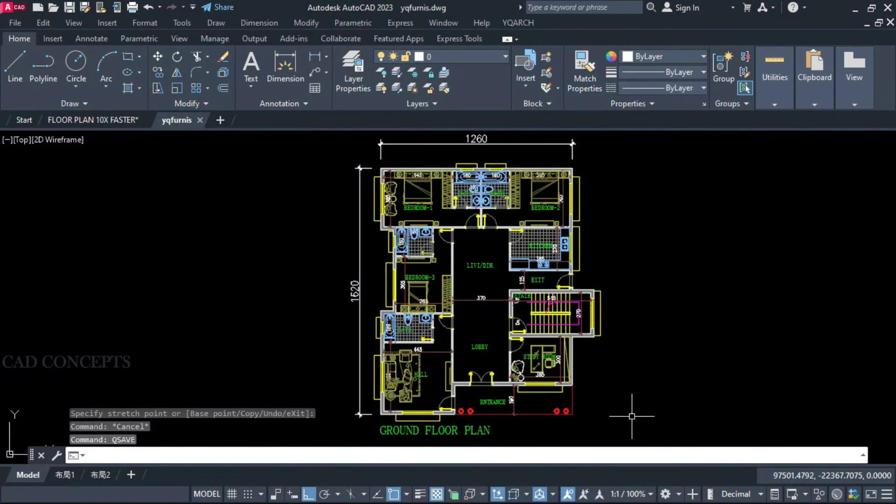
Step: Examine the finished ground floor plan, from the entrance, hall and lobby up to the bedrooms, kitchen and stair
scroll(397, 420, up, 3)
scroll(250, 418, up, 3)
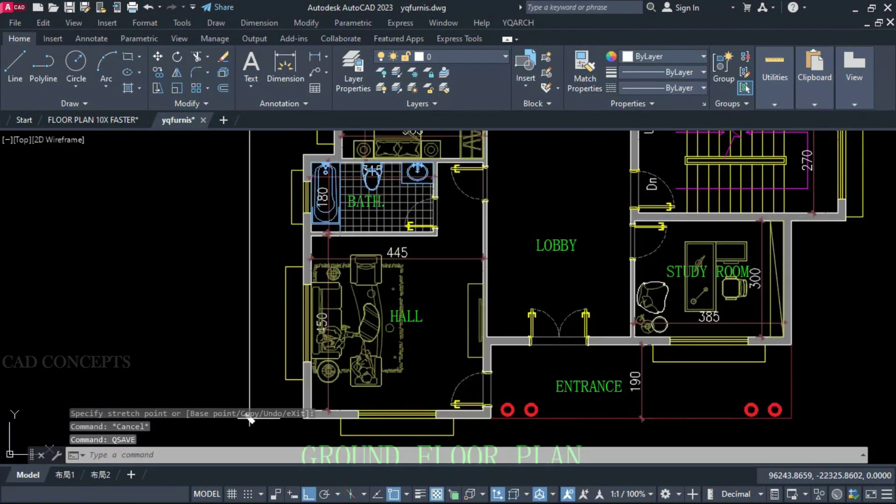
middle_drag(445, 394, 410, 329)
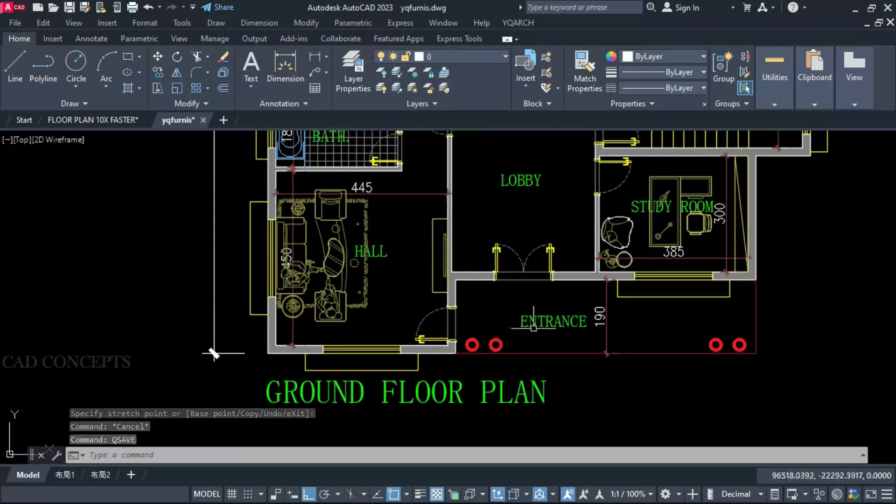
middle_drag(579, 314, 580, 391)
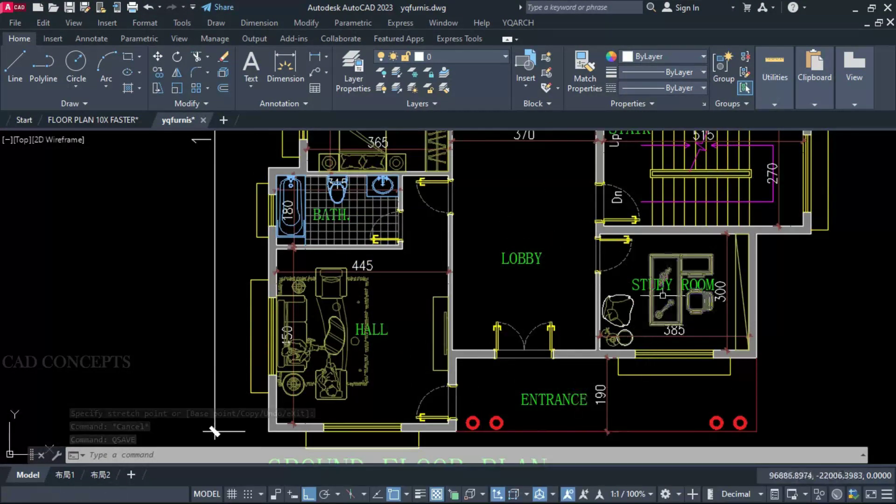
middle_drag(542, 199, 559, 366)
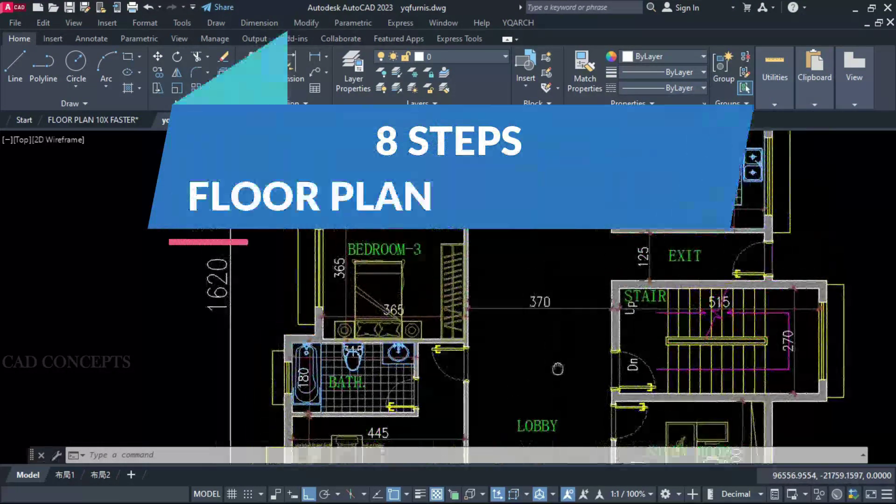
middle_drag(541, 159, 610, 277)
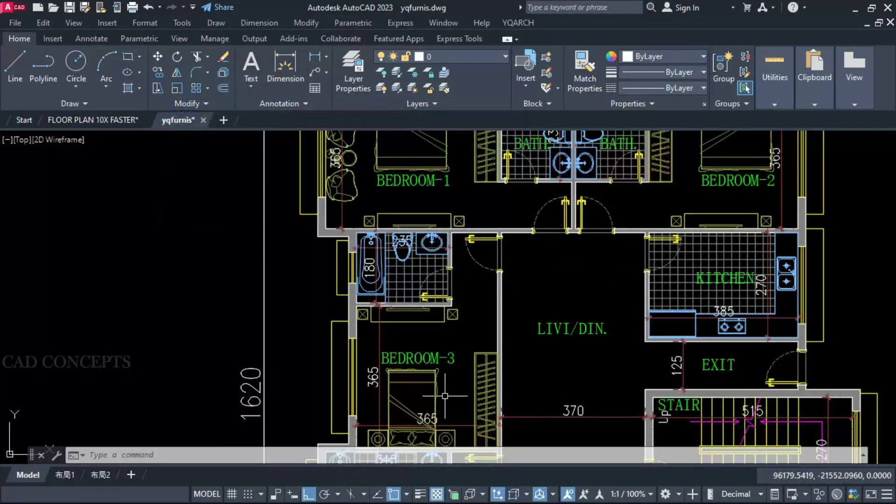
middle_drag(537, 400, 525, 293)
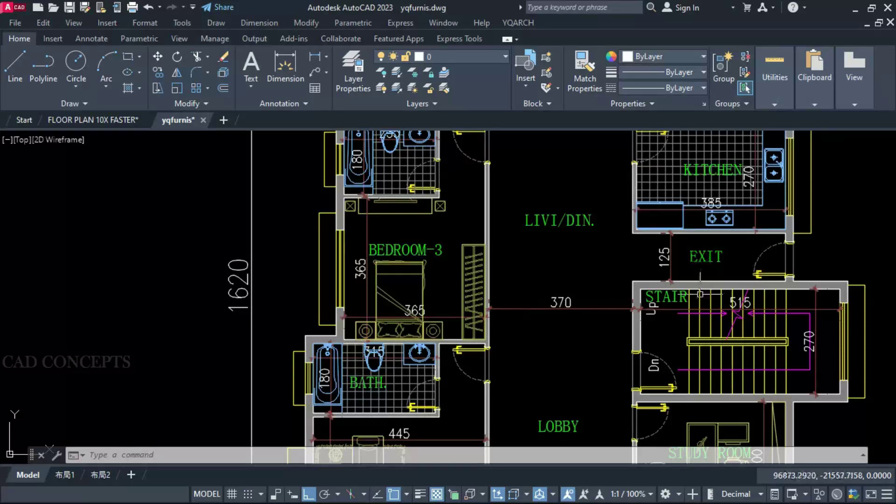
middle_drag(631, 367, 639, 224)
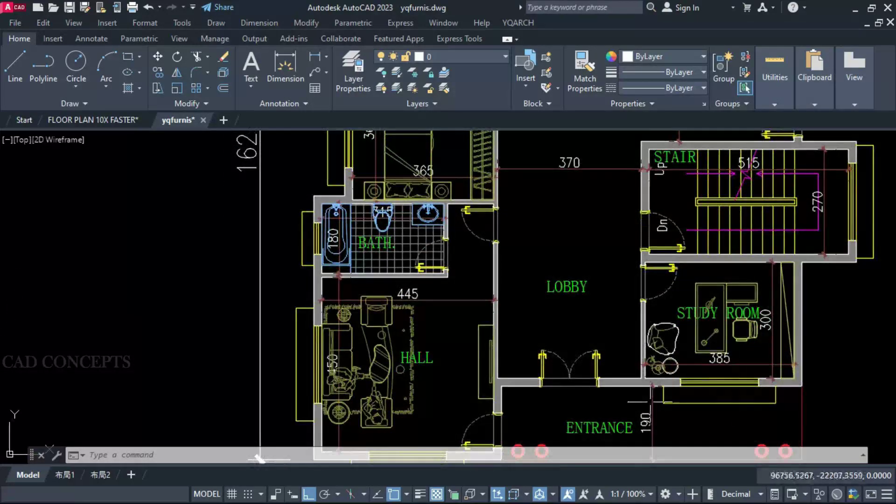
middle_drag(428, 376, 431, 323)
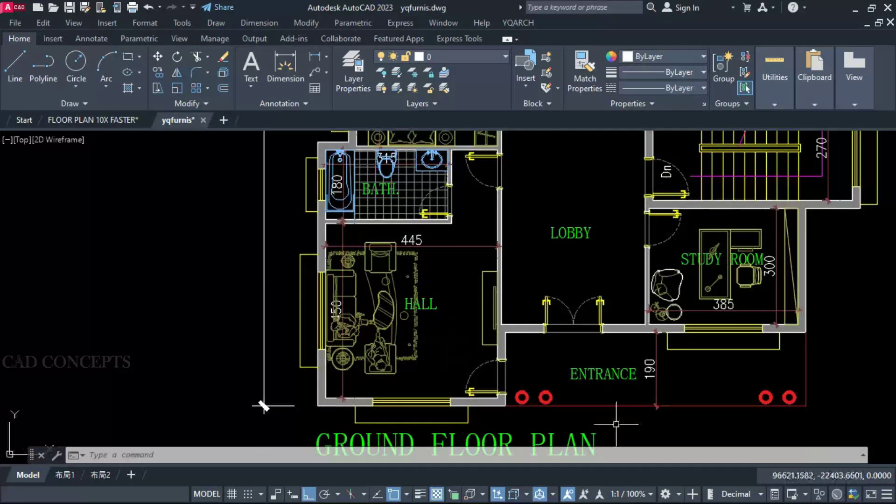
scroll(616, 424, down, 4)
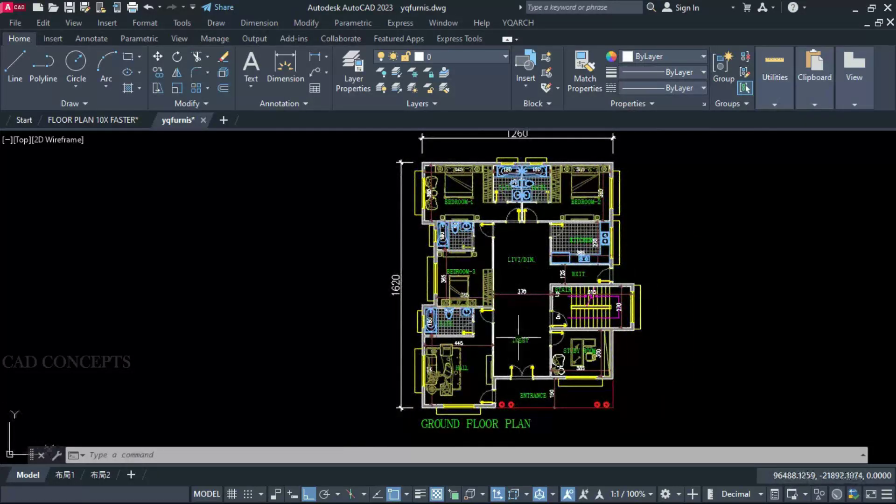
middle_drag(518, 337, 521, 337)
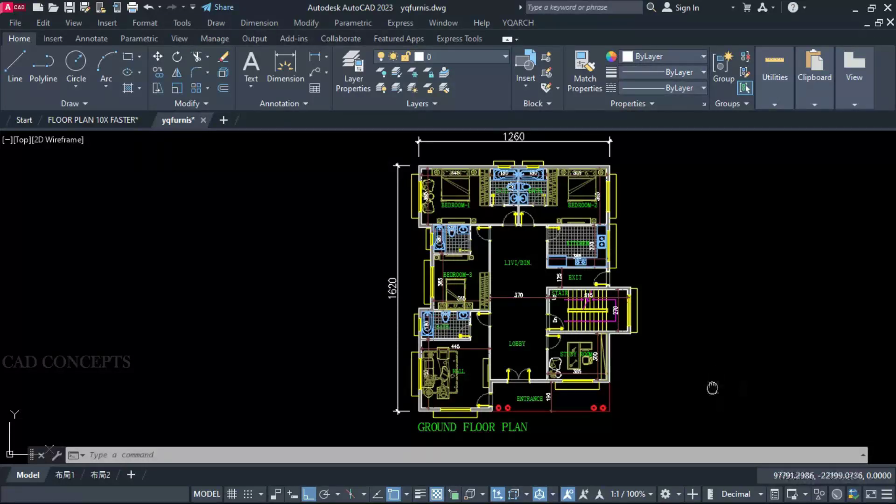
middle_drag(712, 386, 701, 392)
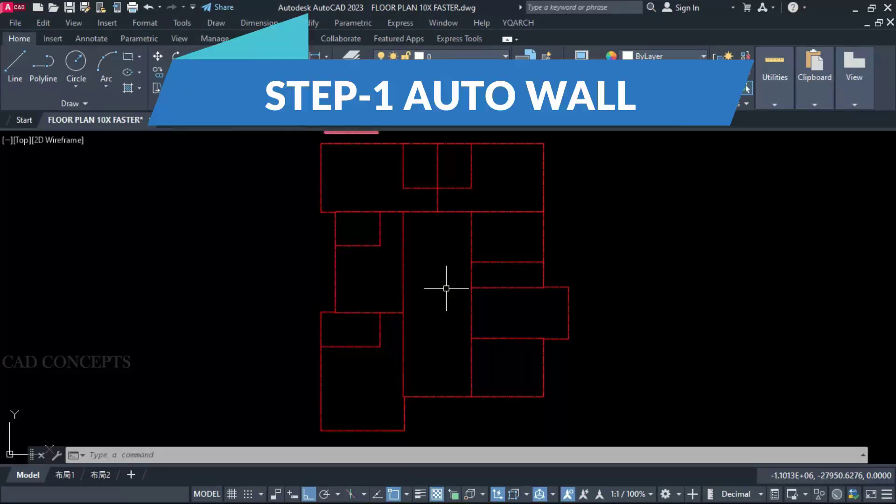
Step: Convert the red outer outline of the floor plan into walls 20 thick with the XWW command
text(xww)
key(Return)
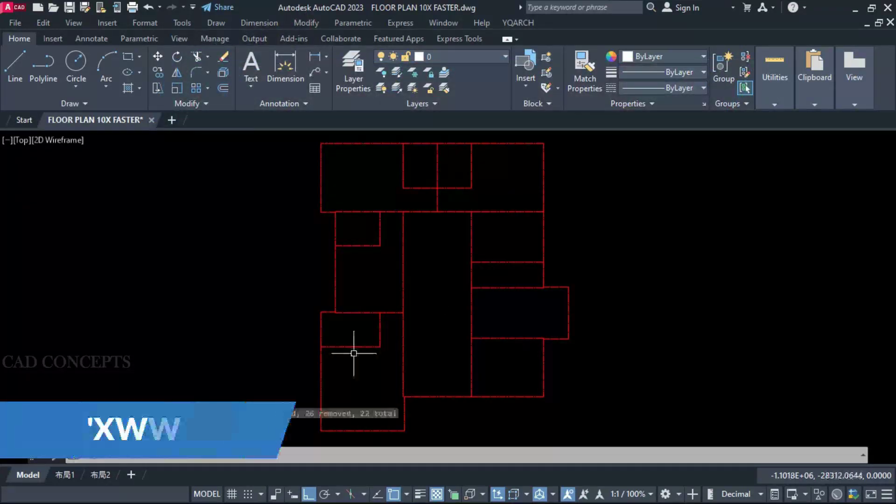
key(Return)
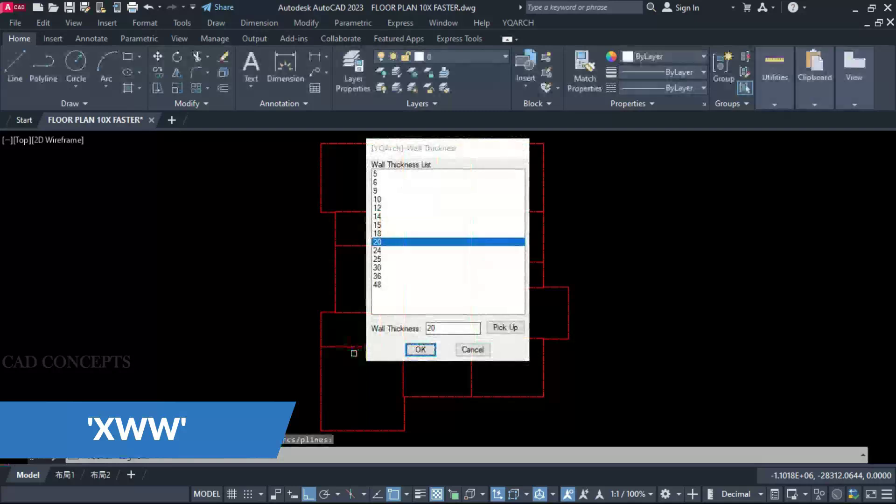
text(P)
key(Return)
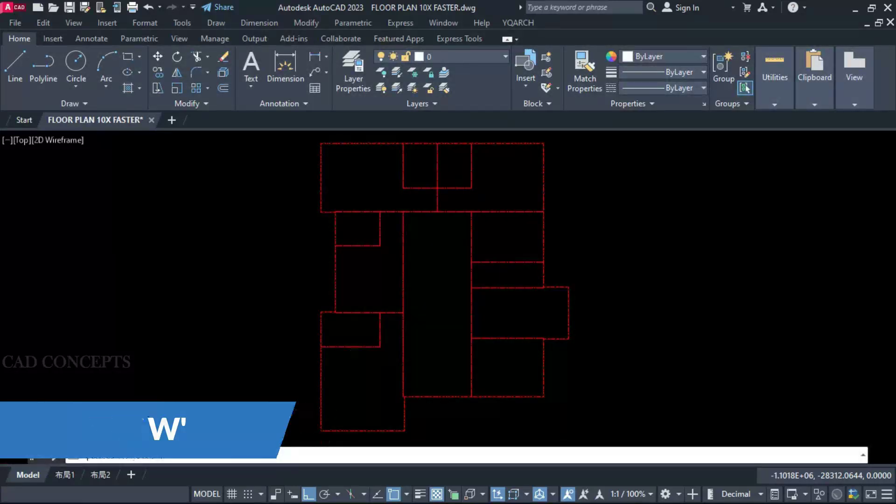
key(Return)
Step: Convert the remaining interior partition lines into walls 10 thick with the XWW command
key(Return)
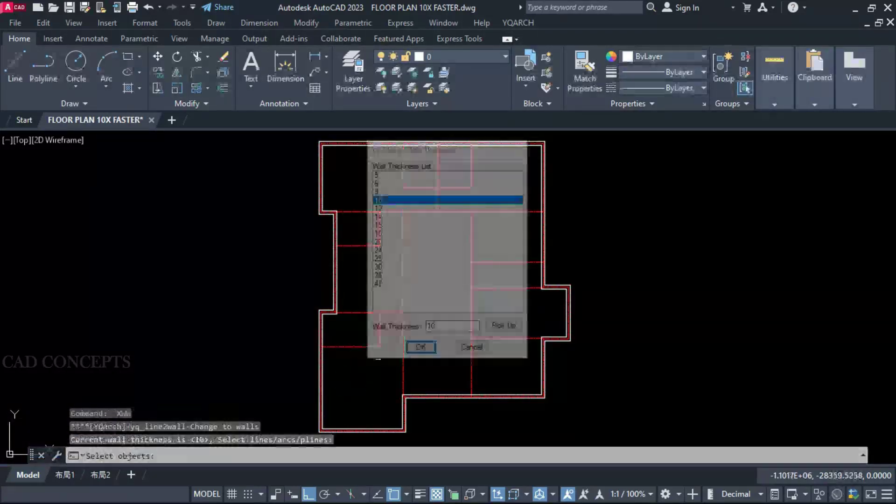
key(Return)
click(504, 178)
click(374, 350)
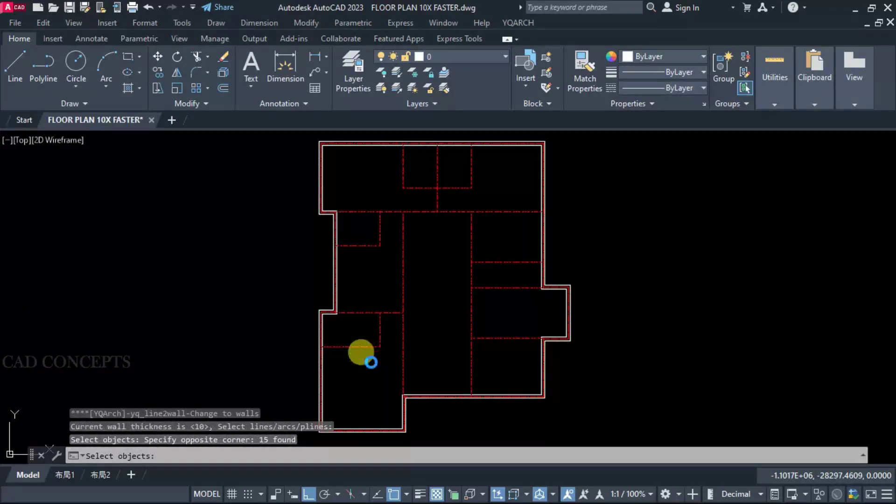
key(Return)
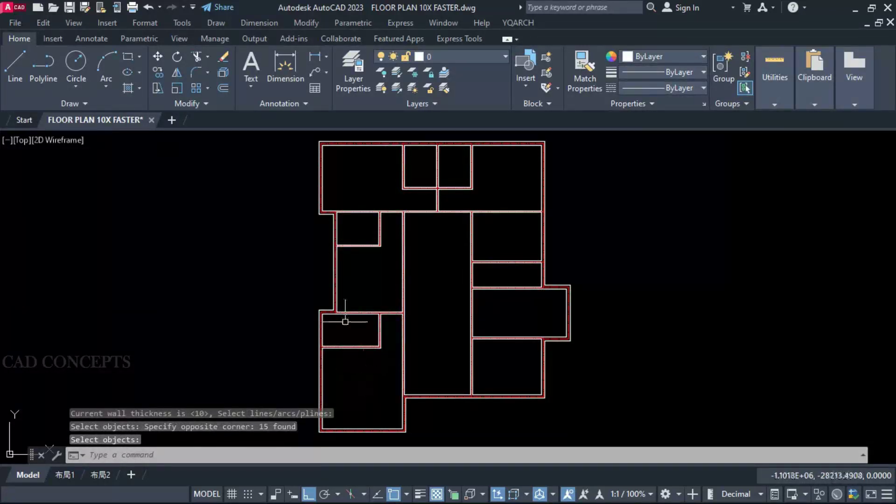
Step: Select all the red wall centrelines on the DOTE layer with Select Similar and erase them
scroll(406, 163, up, 5)
scroll(370, 242, down, 5)
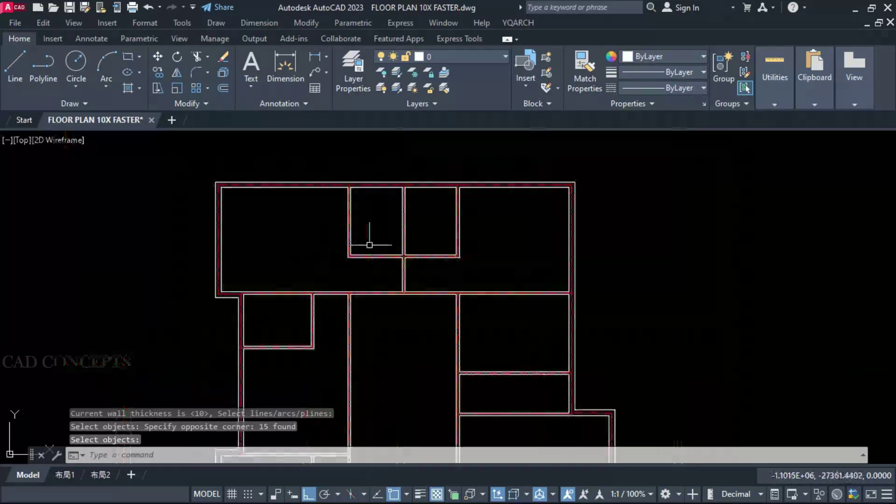
scroll(506, 205, up, 5)
scroll(402, 154, up, 4)
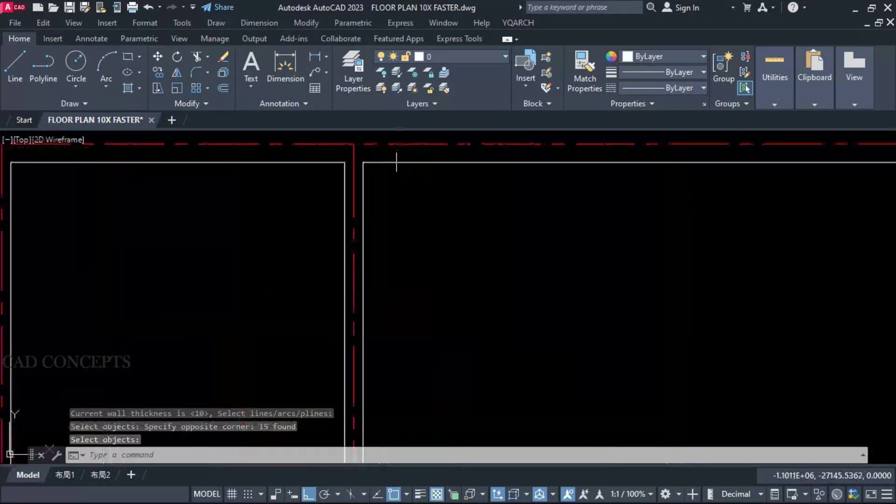
click(395, 149)
click(350, 135)
right_click(350, 140)
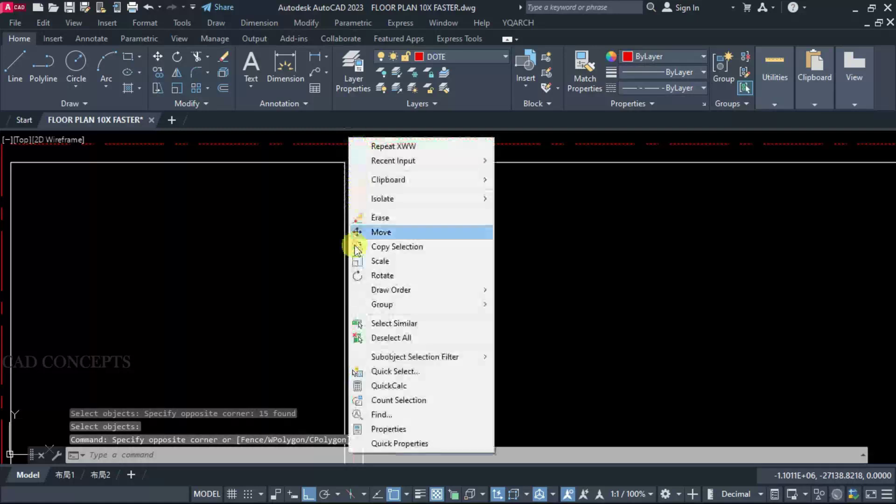
click(383, 320)
scroll(420, 216, down, 4)
text(e)
key(Return)
middle_drag(384, 324, 410, 269)
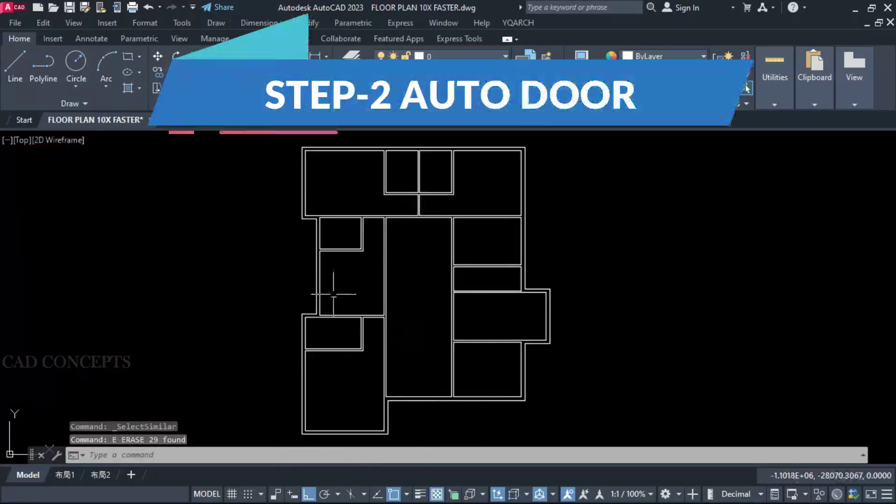
Step: Start the ADT door command and set the hole width to 90 and the pier width to 10
text(AD)
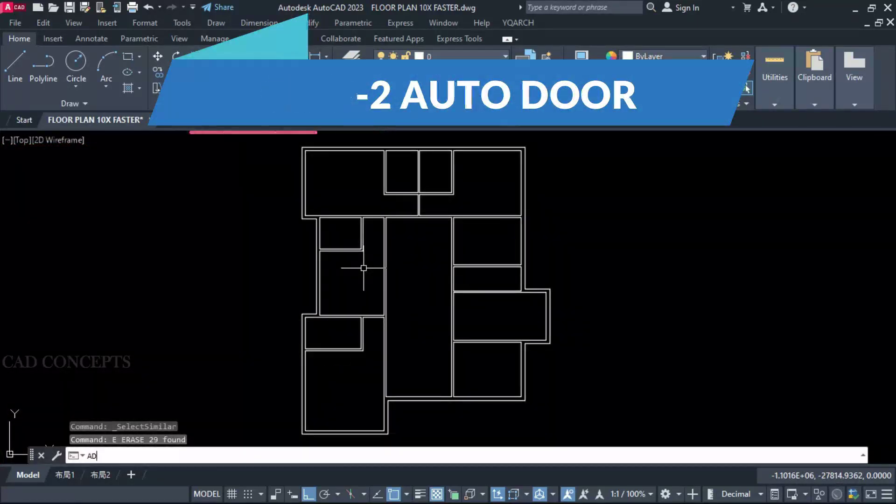
key(Return)
text(dt)
key(Return)
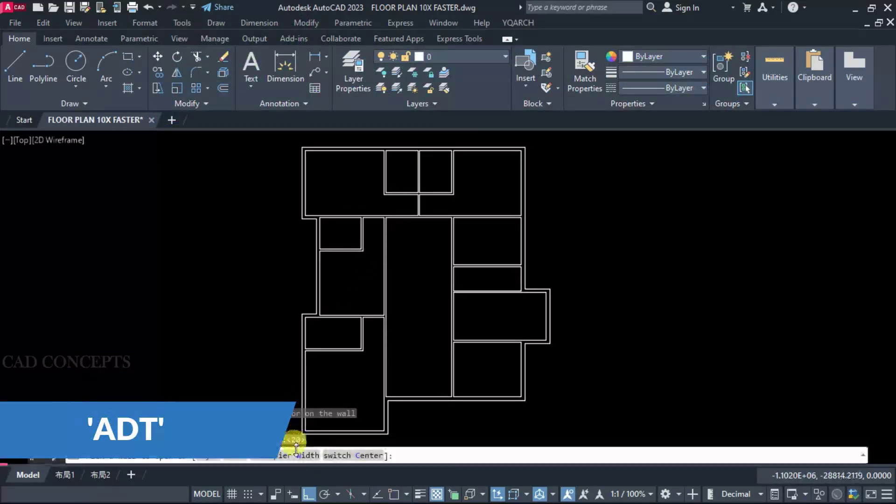
text(w)
key(Return)
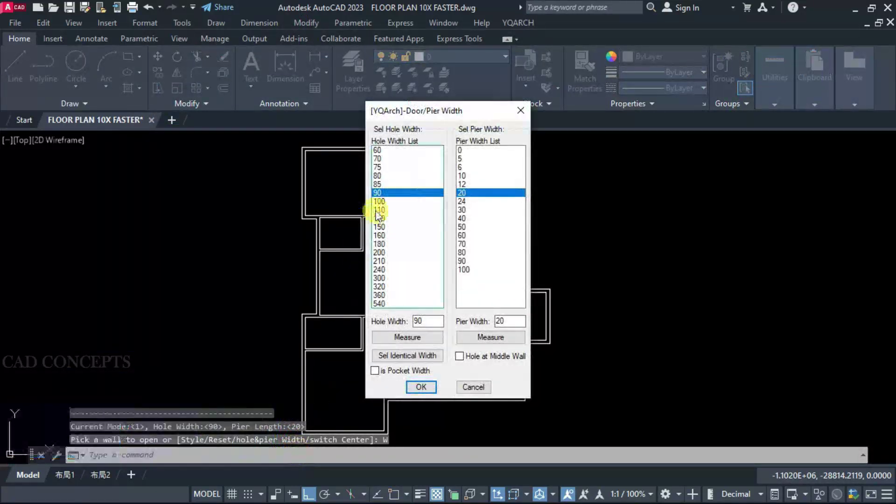
drag(378, 203, 379, 195)
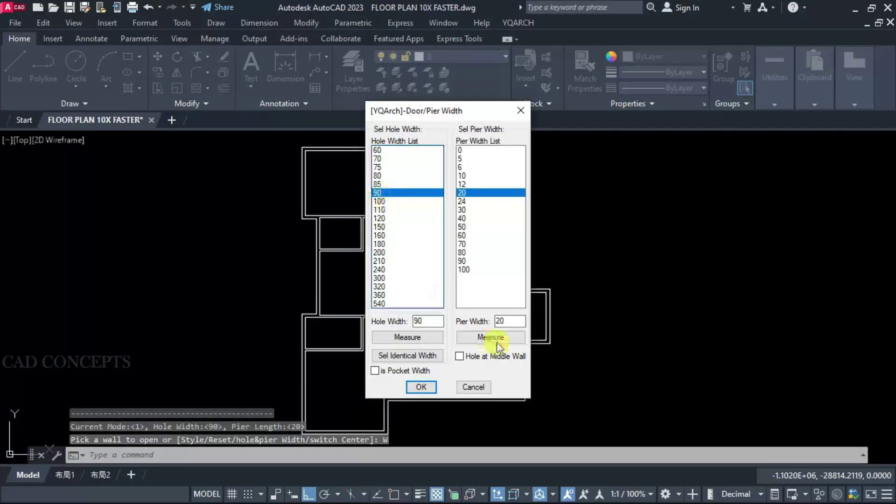
double_click(498, 321)
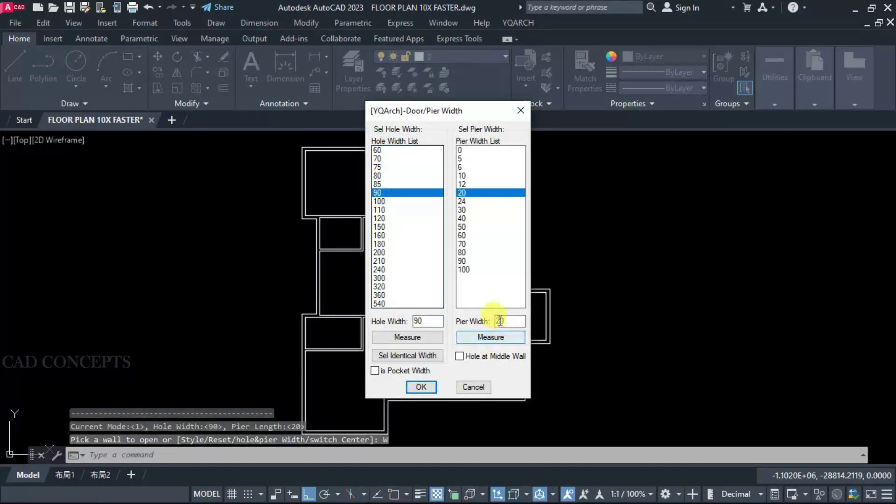
click(421, 387)
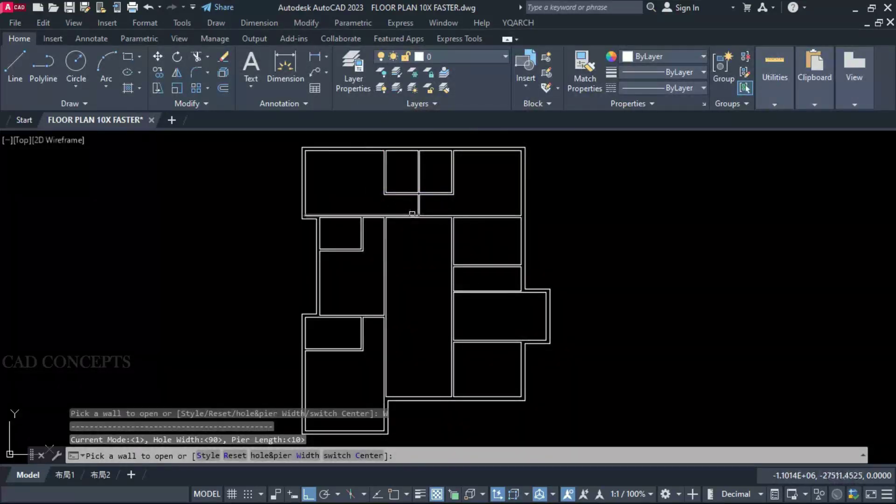
Step: Insert 90-wide doors from the central hall into the two upper bedrooms and the middle-left bedroom
scroll(413, 213, up, 5)
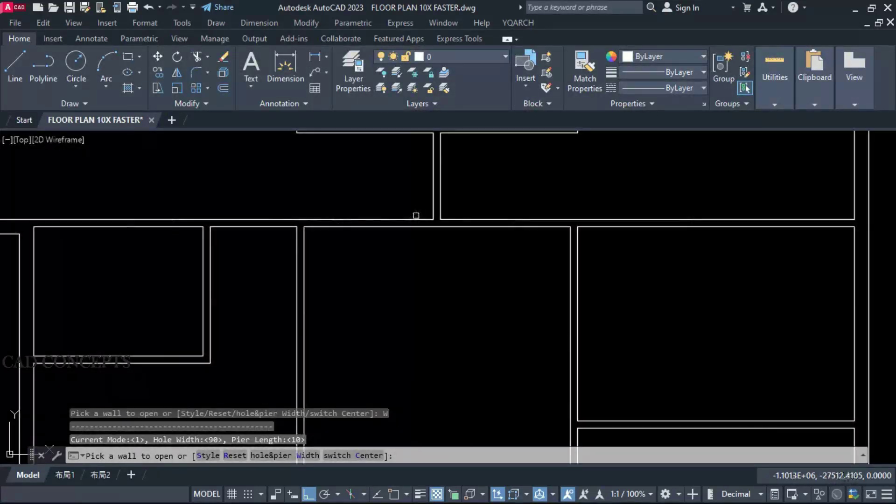
click(417, 207)
scroll(416, 207, down, 5)
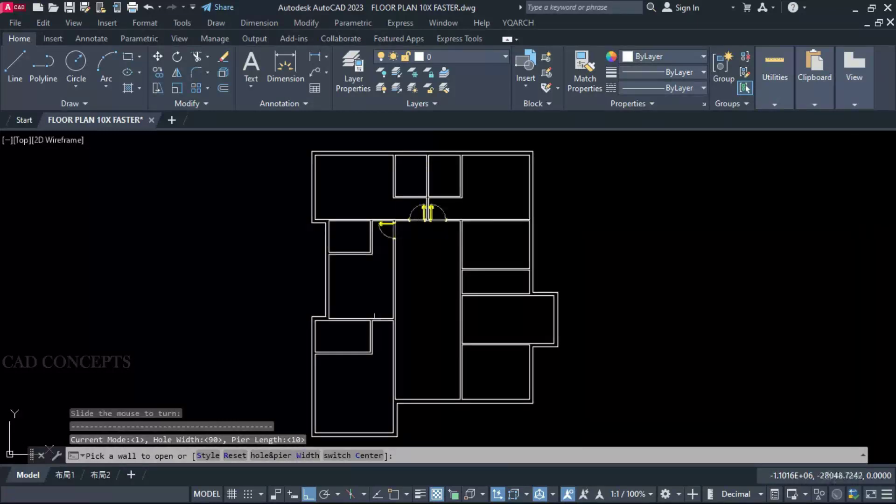
Step: Insert 90-wide inward-opening doors from the central hall into the lower-left and lower-right rooms
scroll(376, 363, up, 4)
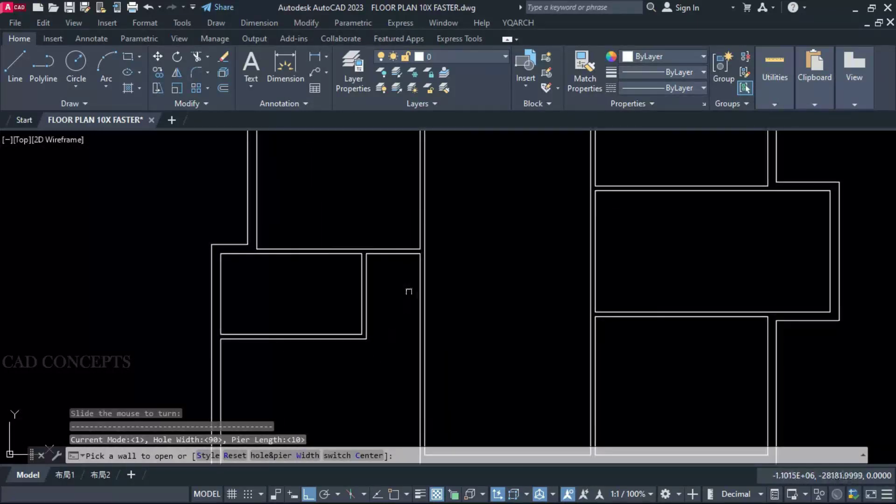
click(422, 279)
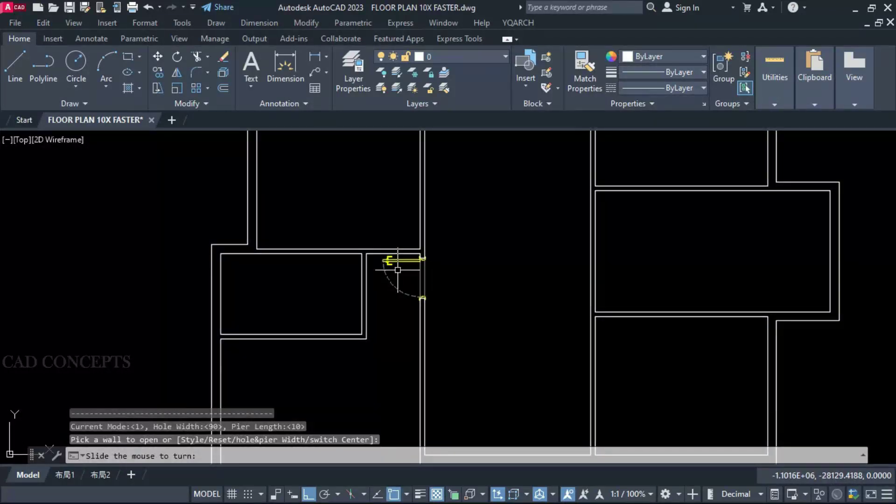
click(398, 270)
scroll(399, 262, down, 5)
scroll(477, 274, up, 5)
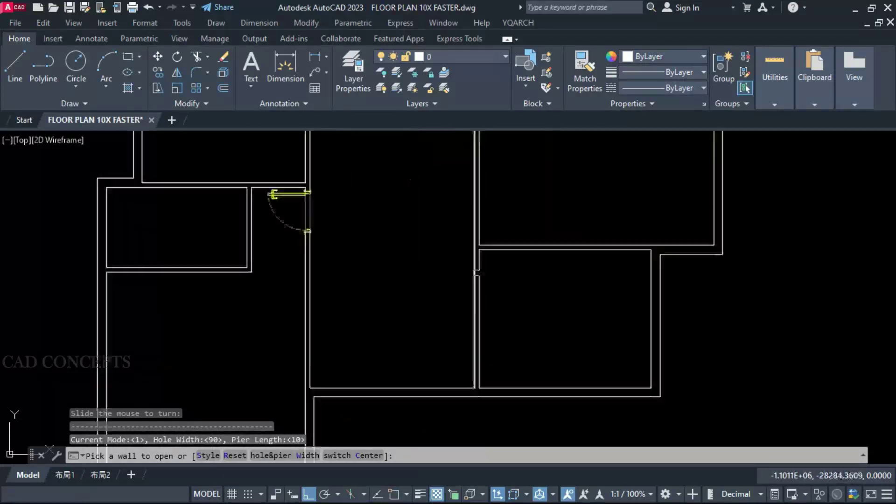
Step: Set the door hole width to 100 and insert an inward-opening door from the central hall into the protruding right-hand room
text(W)
key(Return)
click(384, 202)
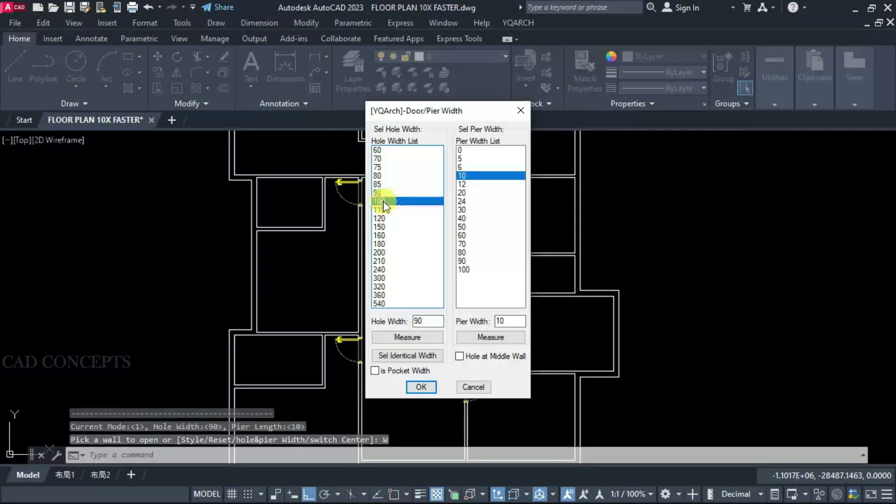
click(418, 386)
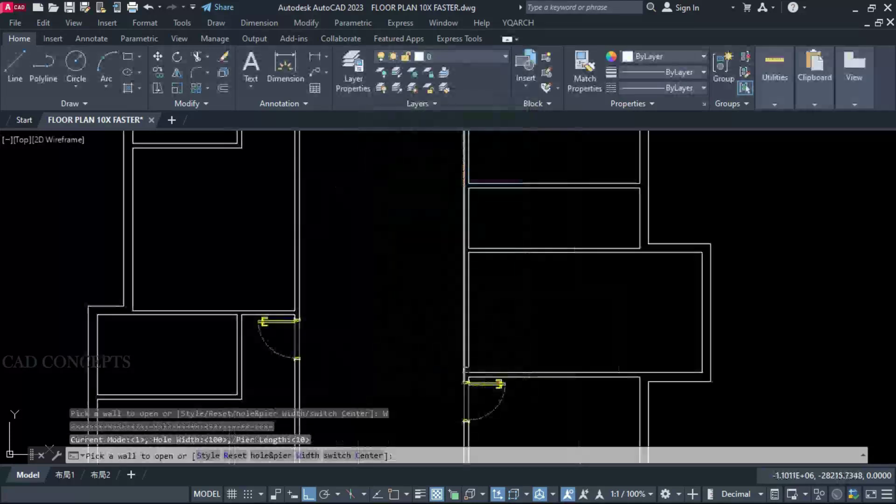
scroll(465, 369, up, 2)
click(466, 364)
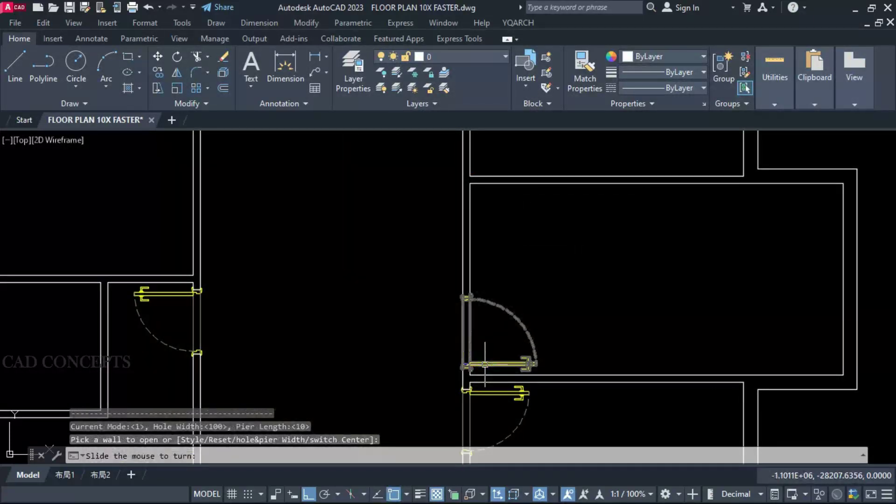
click(485, 364)
Step: Set the hole width to 90 and insert an inward-opening door from the central hall into the room below the upper-right bedroom
scroll(448, 388, down, 3)
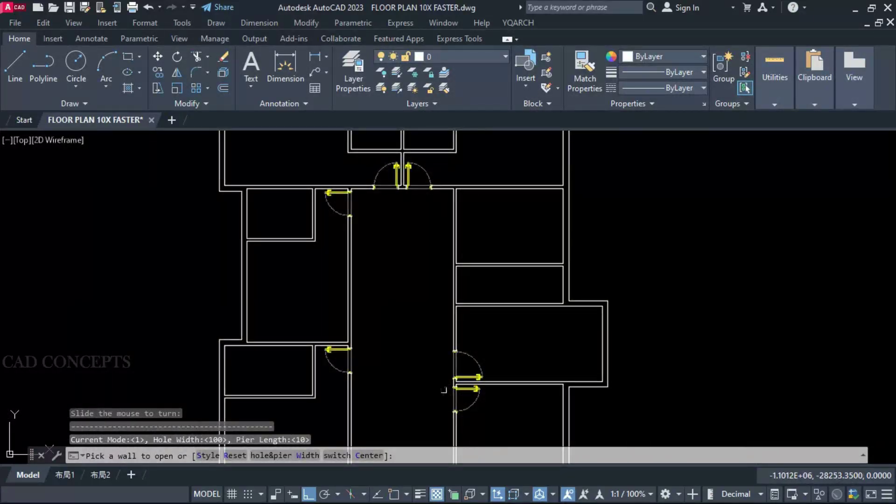
middle_drag(453, 210, 462, 253)
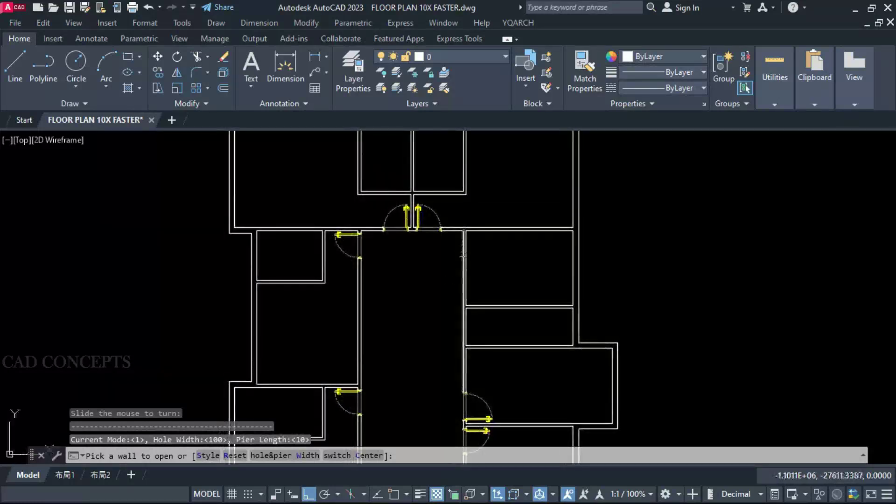
click(297, 456)
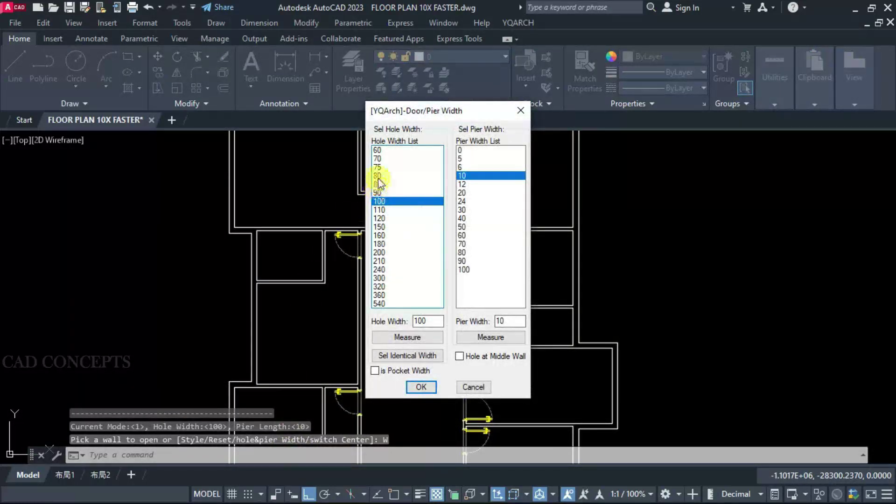
click(379, 177)
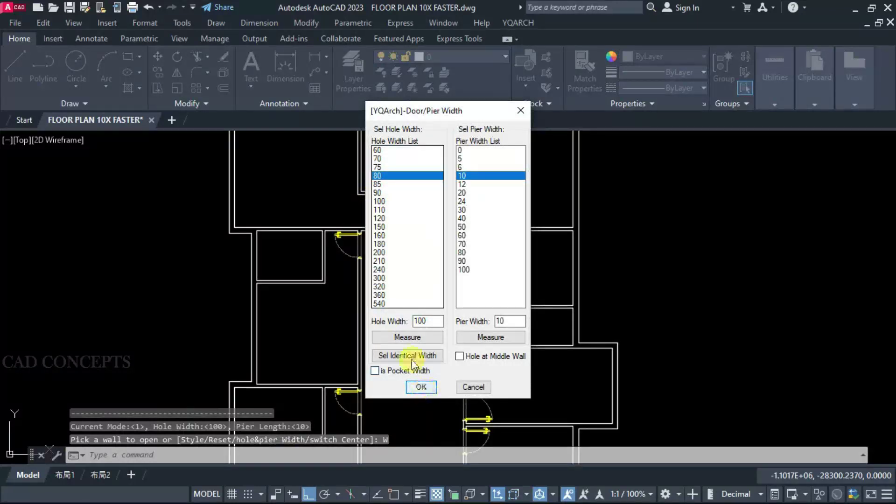
click(378, 196)
click(419, 387)
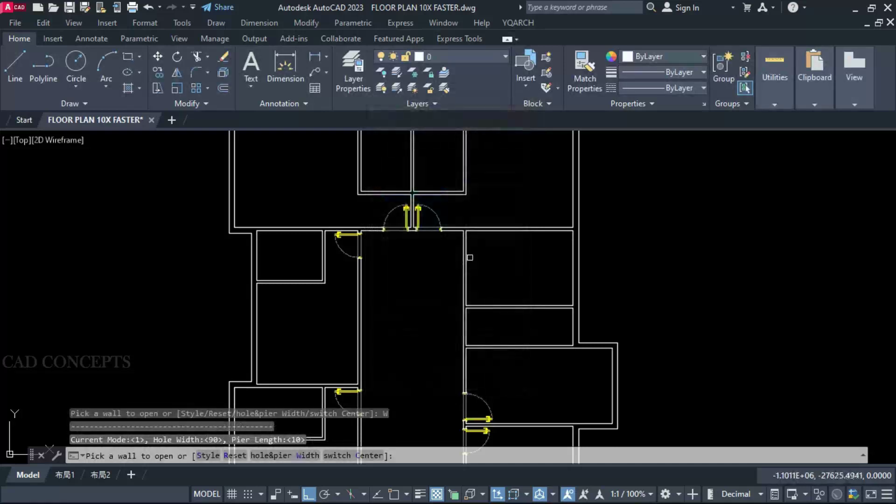
scroll(470, 258, up, 2)
click(464, 225)
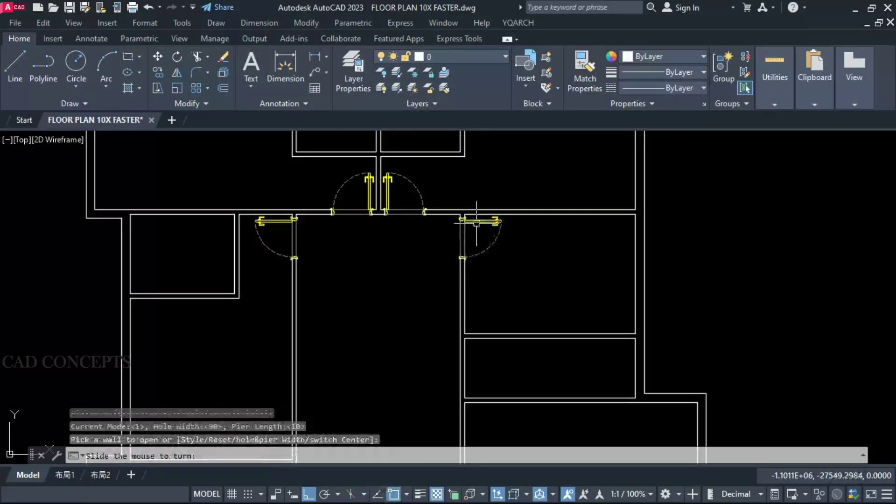
click(466, 249)
Step: Insert a 90-wide inward-opening door at the bottom of the lower-left room's exterior right wall
scroll(469, 252, down, 4)
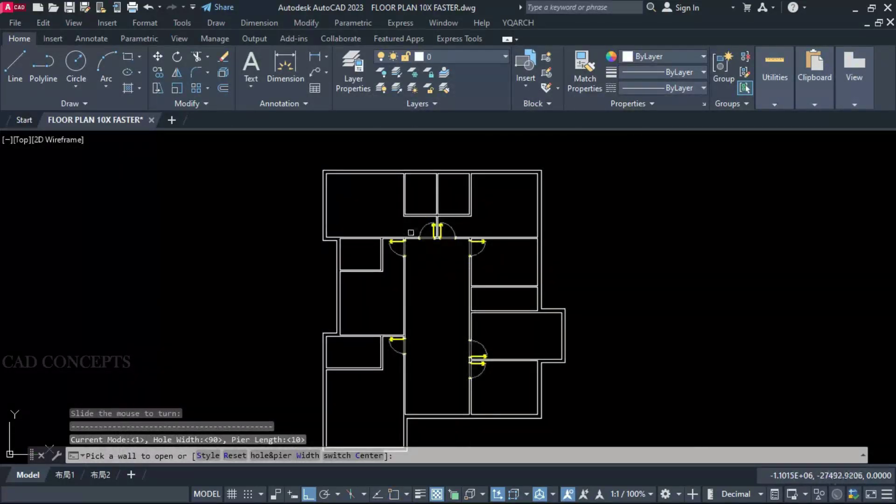
scroll(404, 283, down, 2)
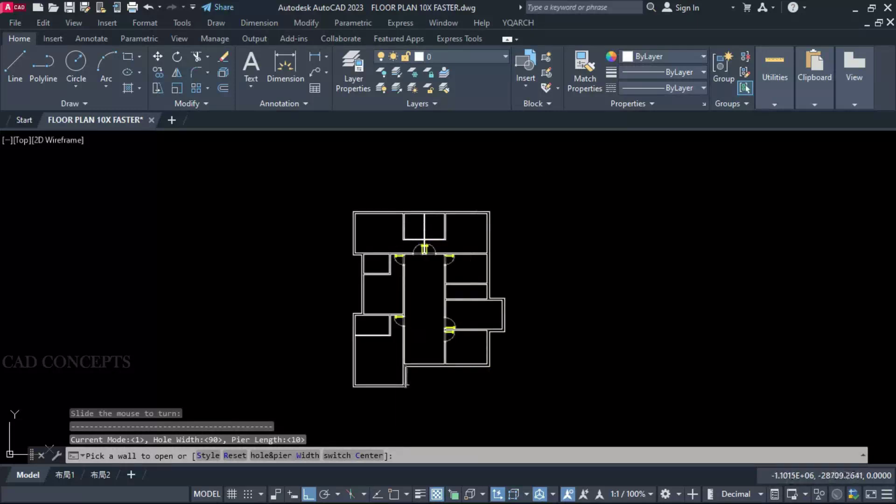
scroll(406, 386, up, 5)
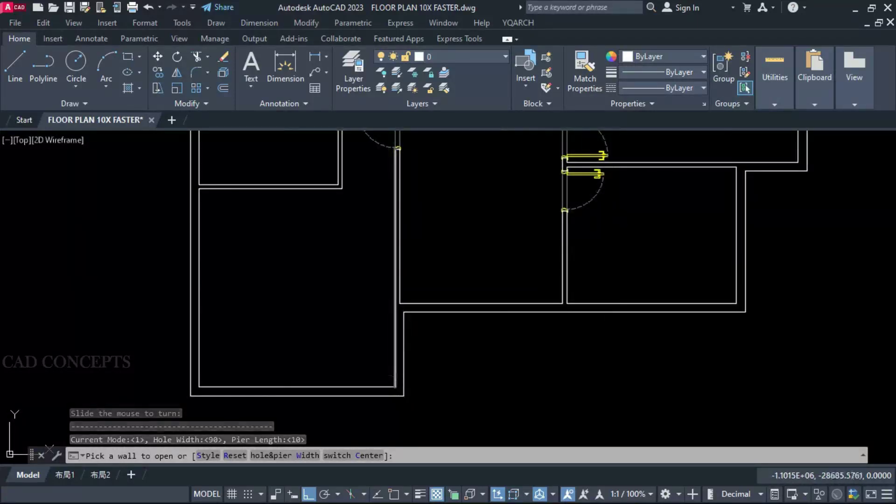
click(394, 384)
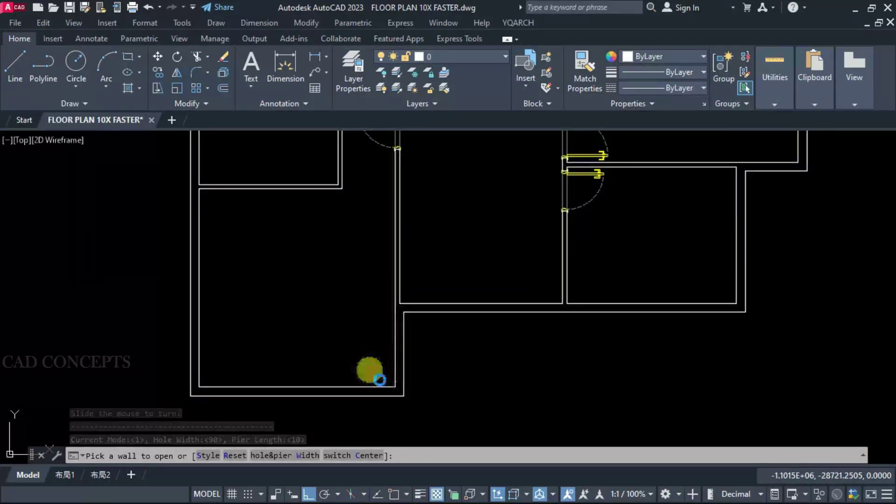
click(380, 382)
Step: Set the hole width to 80 and insert an inward-opening door in the right wall of the small room above the lower-left room
scroll(382, 398, down, 2)
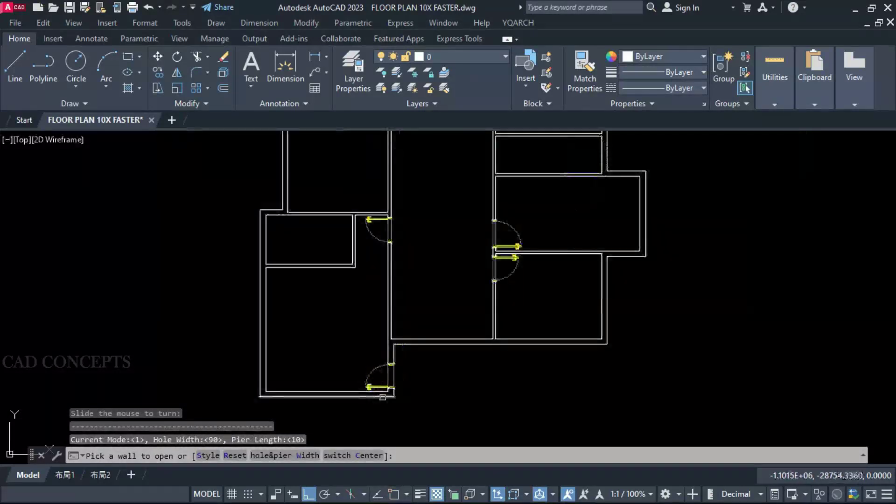
middle_drag(357, 316, 361, 358)
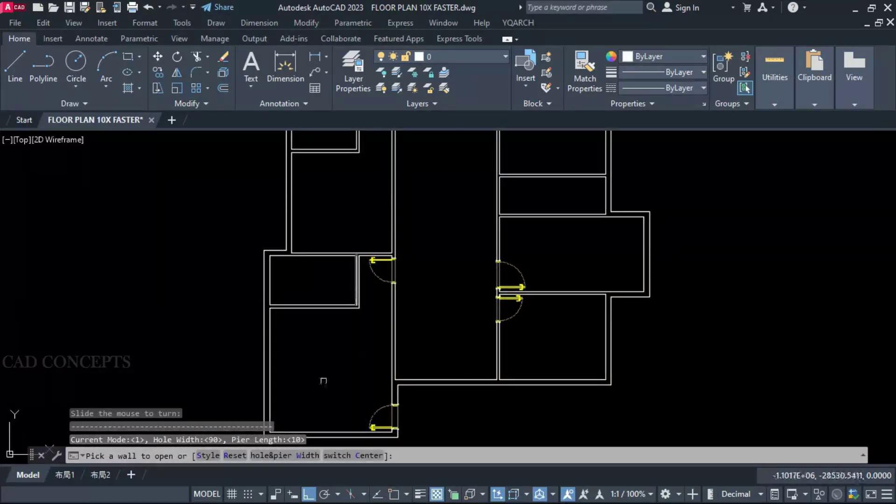
click(280, 456)
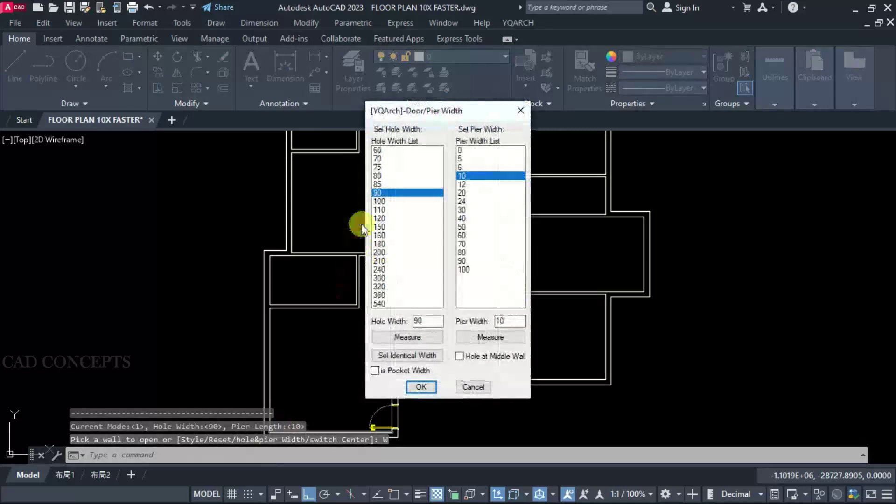
click(378, 176)
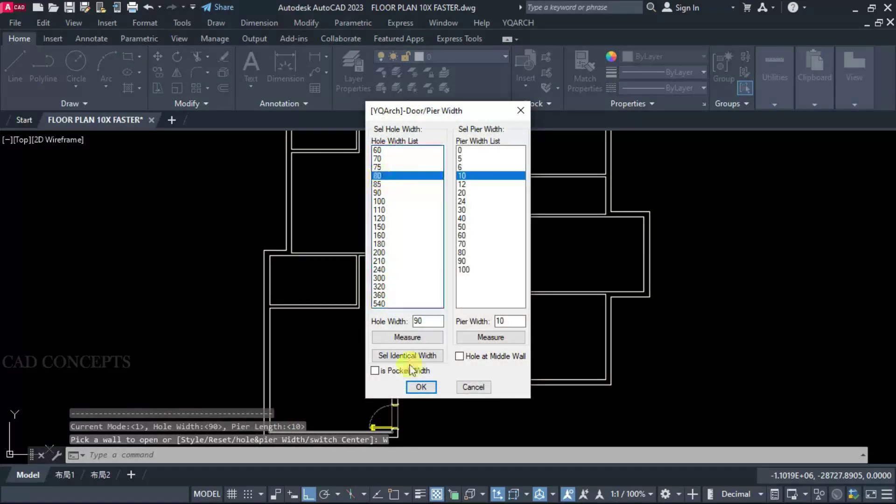
click(421, 387)
scroll(357, 300, up, 2)
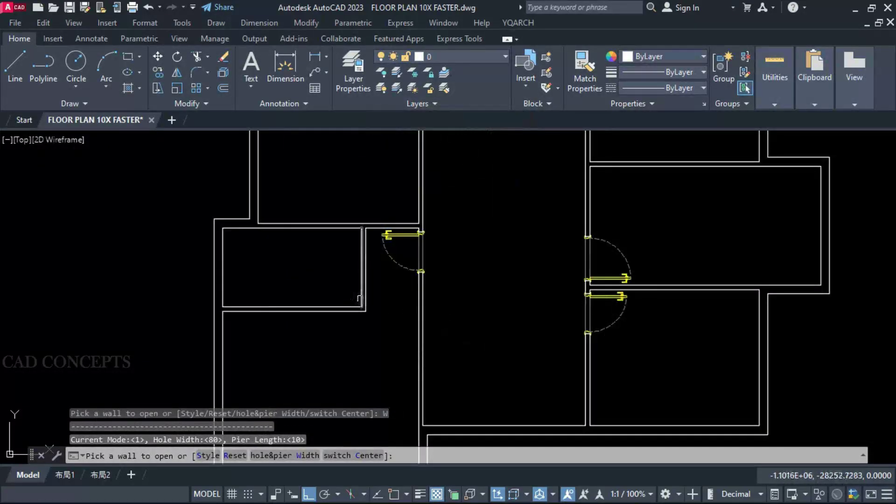
click(362, 298)
Step: Insert 80-wide inward-opening doors into the two small upper-centre rooms and the small middle-left room
scroll(460, 269, down, 5)
scroll(460, 268, up, 4)
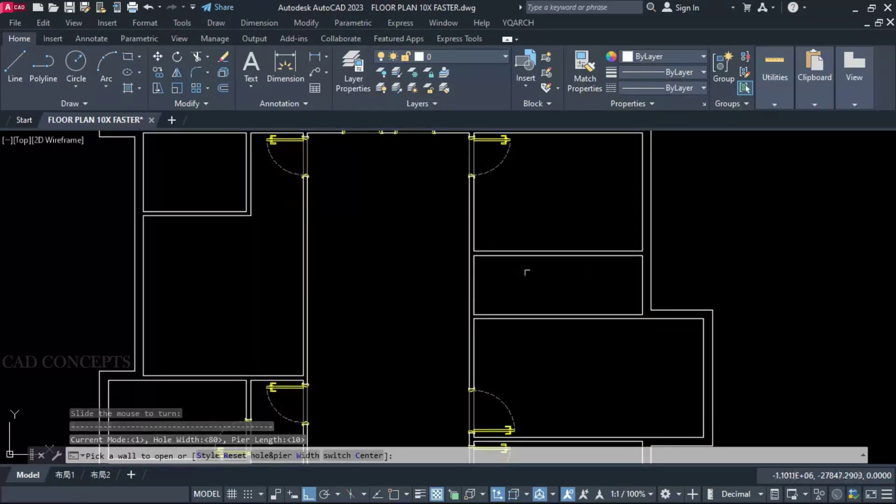
scroll(476, 380, down, 4)
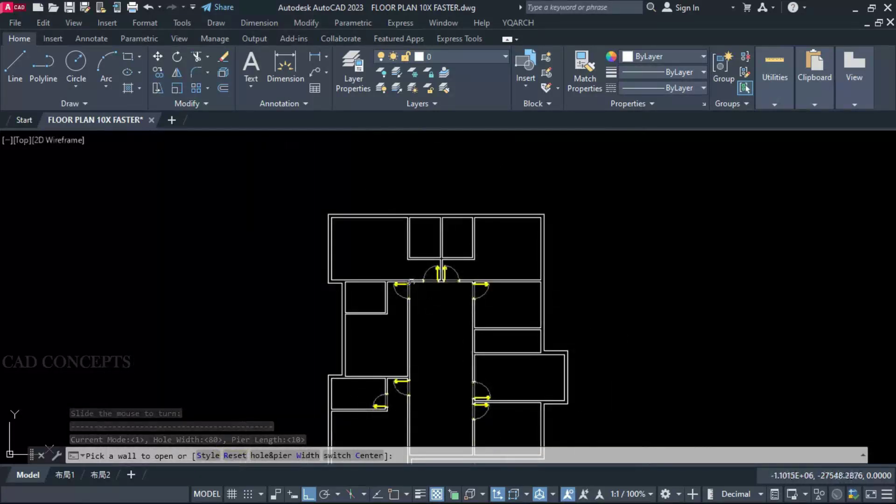
scroll(411, 261, up, 4)
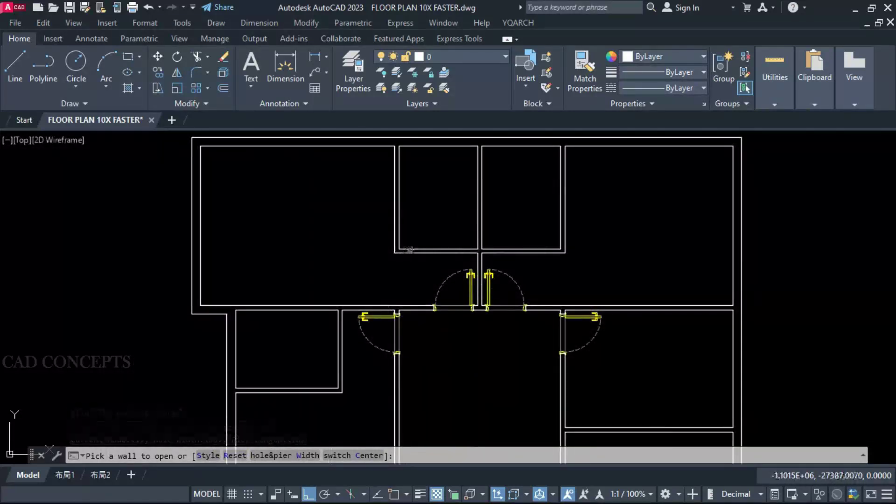
click(409, 251)
click(477, 256)
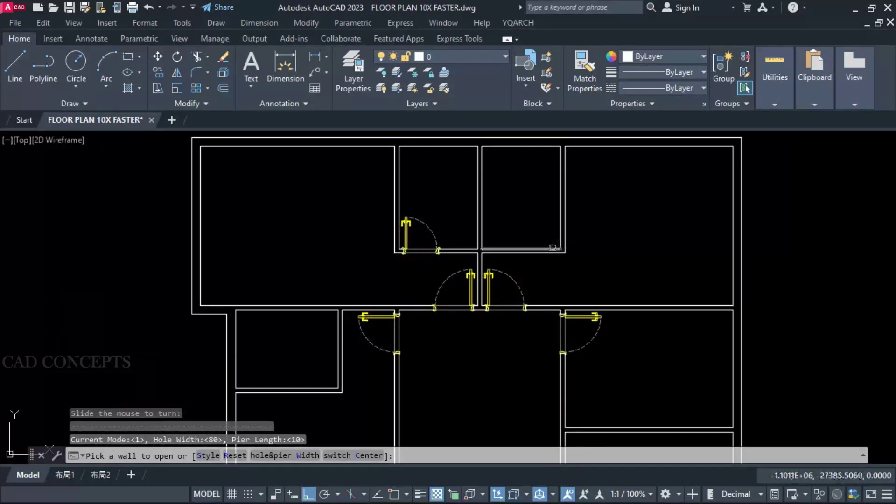
click(553, 247)
click(553, 233)
click(338, 377)
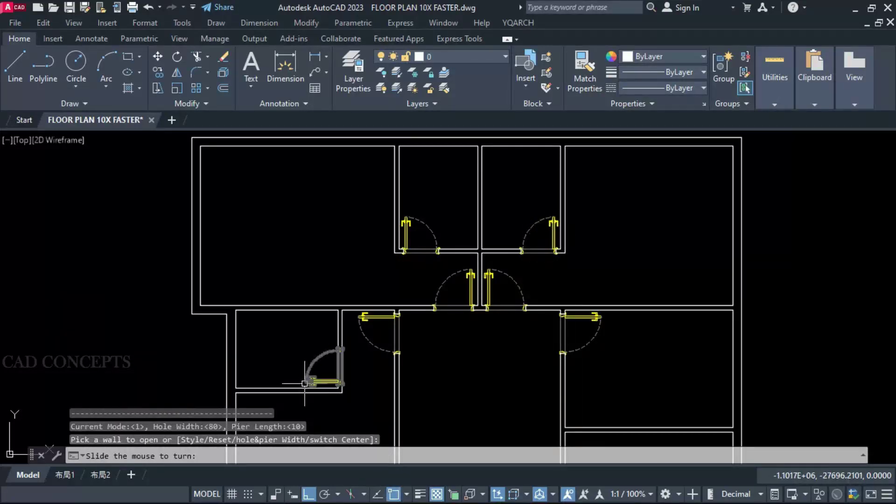
click(304, 383)
Step: Set a 150-wide hole at the middle of the wall, insert an inward-opening double door in the hall's bottom wall and end the command
scroll(363, 246, down, 4)
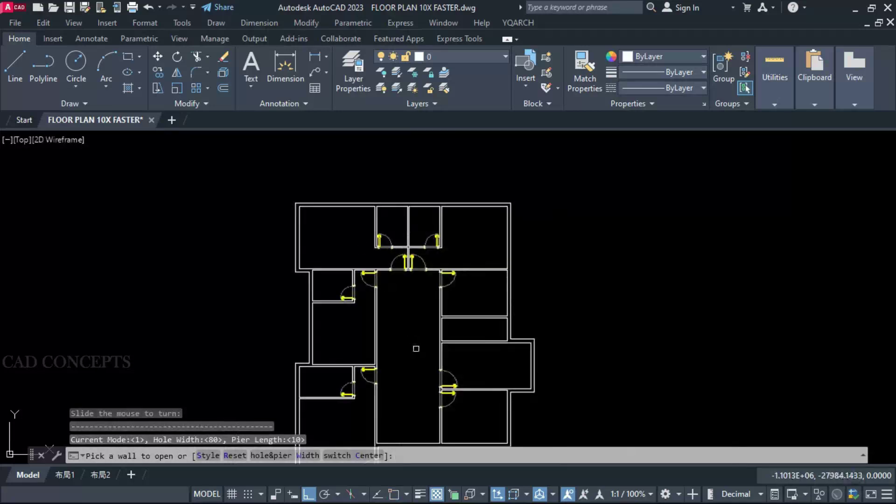
middle_drag(416, 349, 436, 310)
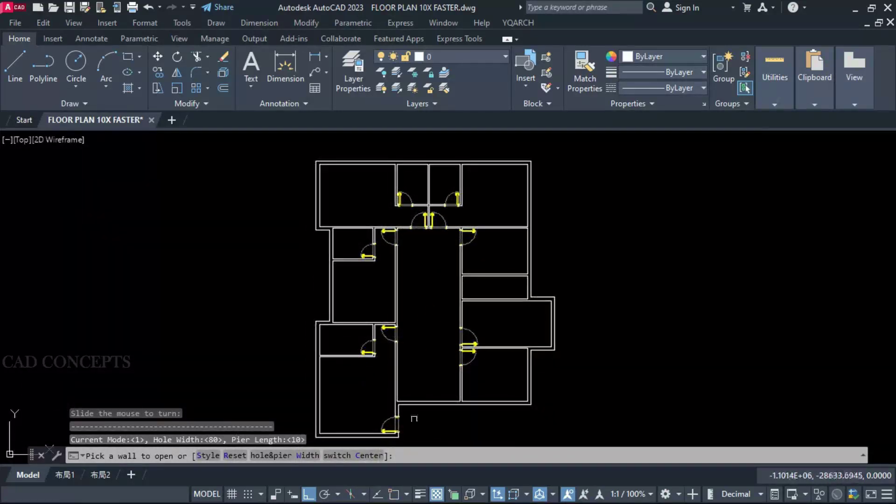
click(307, 456)
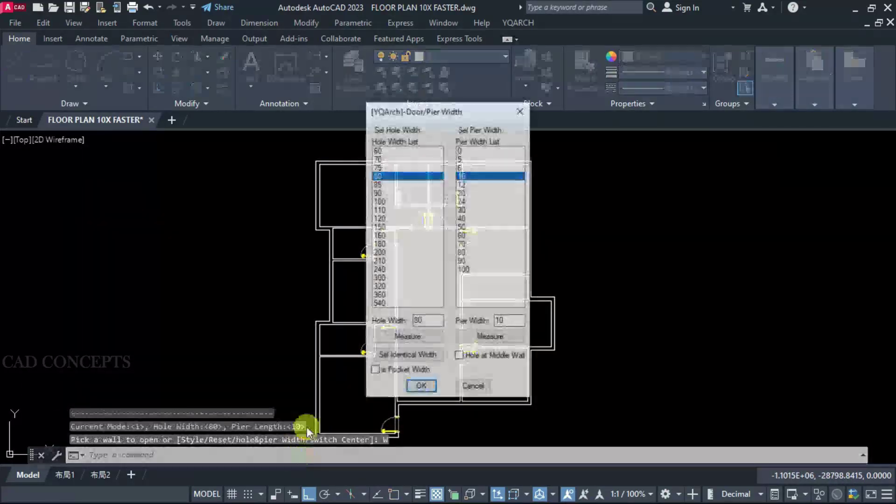
click(389, 227)
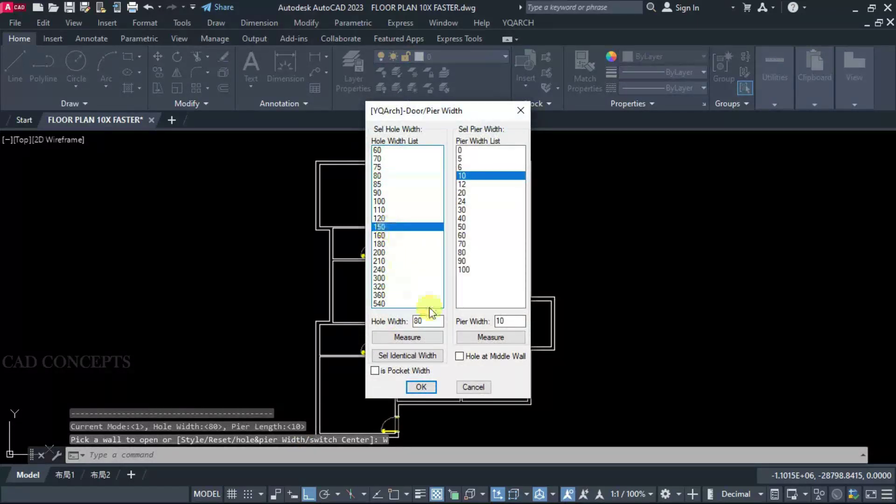
click(461, 356)
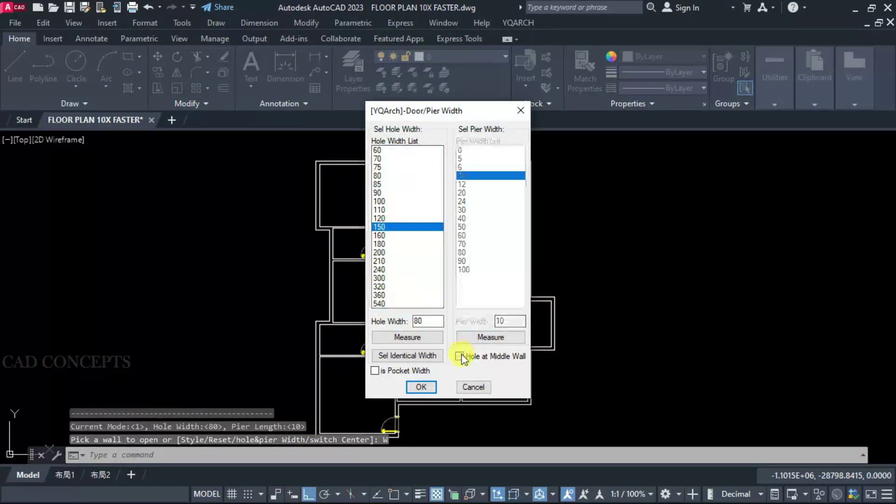
click(422, 387)
scroll(402, 415, up, 5)
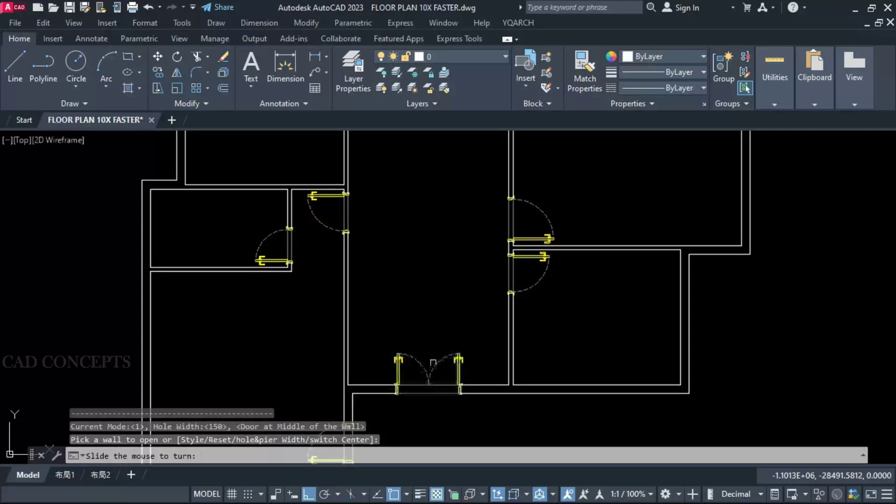
scroll(436, 366, down, 4)
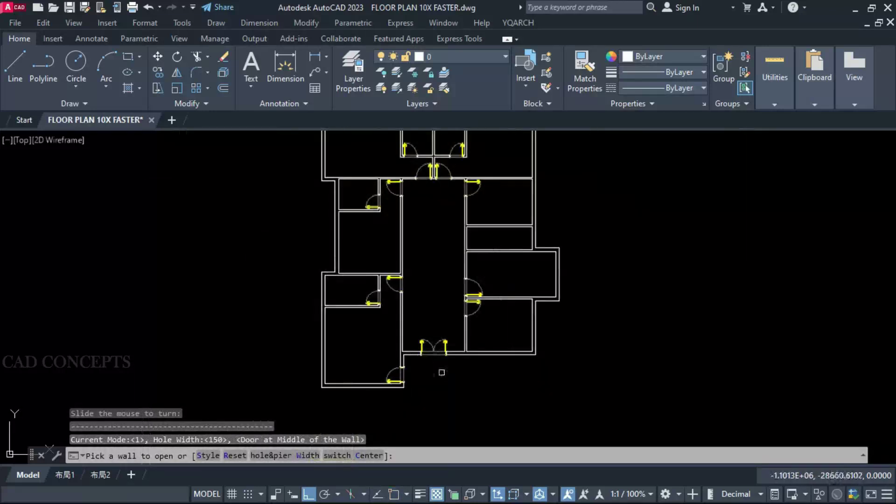
key(Escape)
key(Escape)
Step: Stretch the left ends of the narrow right-hand room's upper and lower wall lines to the hall-side face of the wall
scroll(461, 204, up, 4)
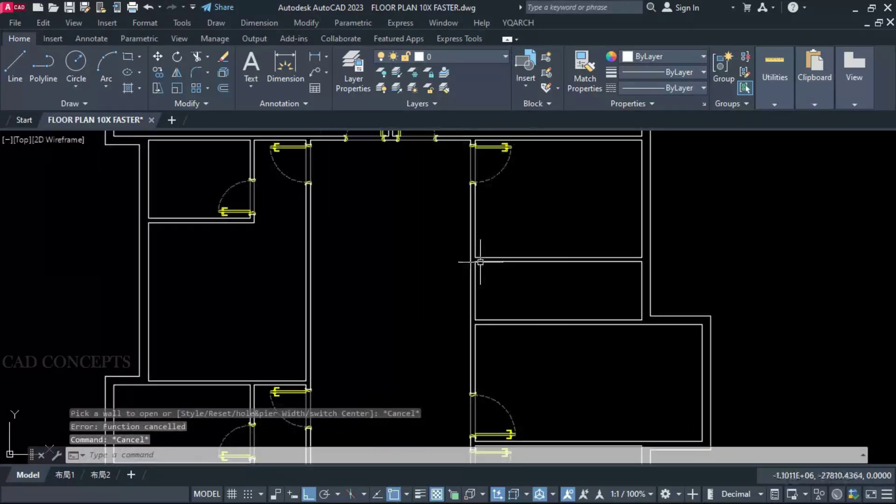
click(480, 261)
click(471, 261)
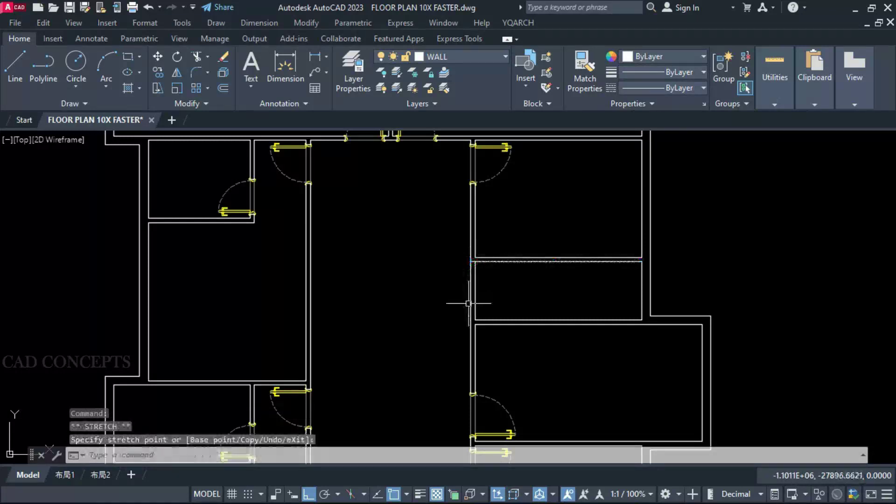
key(Escape)
click(479, 319)
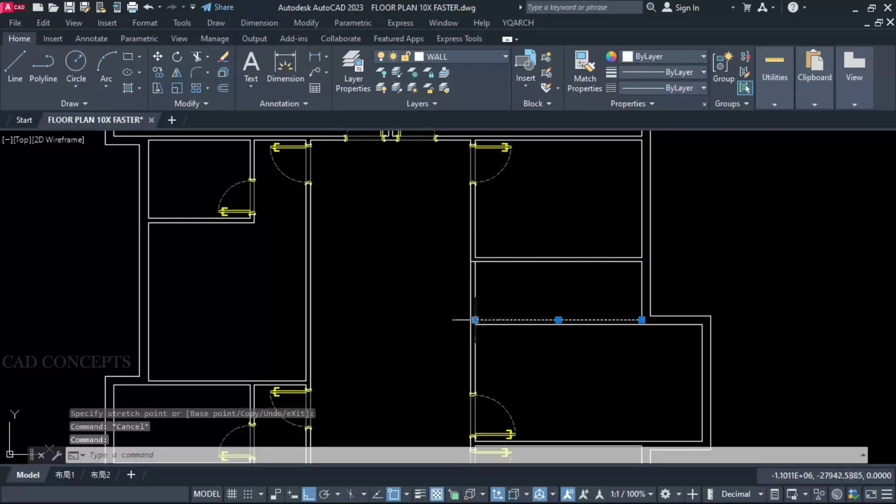
click(475, 320)
key(Escape)
key(Escape)
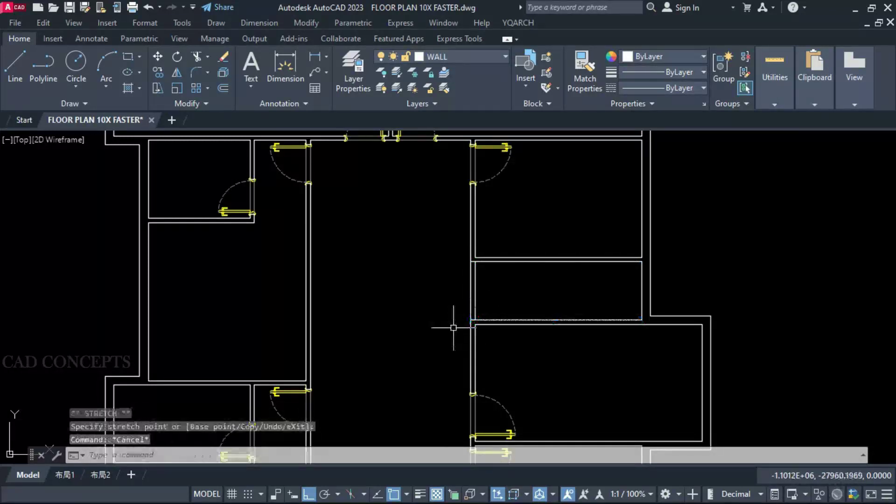
Step: Trim away both hall-side wall lines across the left end of the narrow right-hand room to open it to the hall
text(TR)
key(Return)
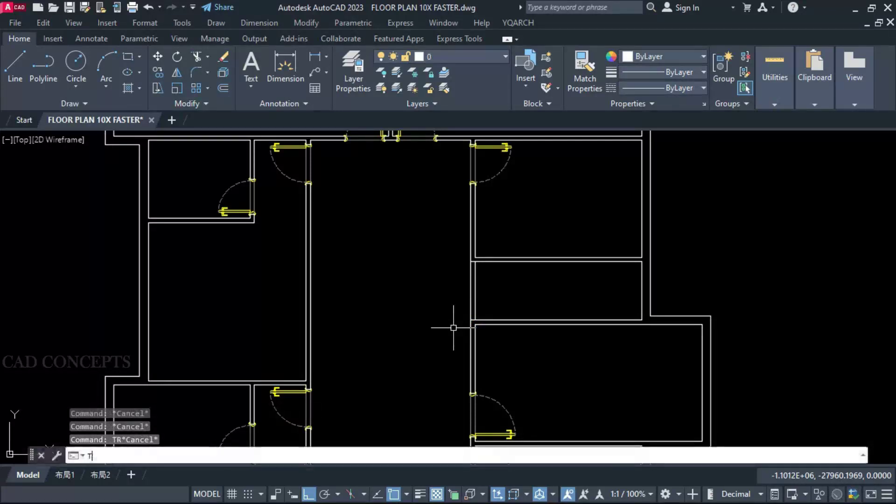
click(455, 327)
click(497, 294)
key(Escape)
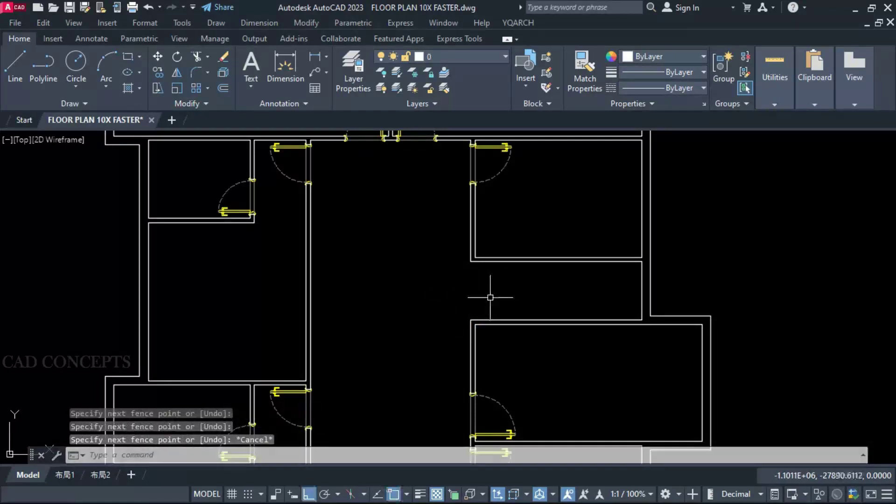
text(L)
key(Return)
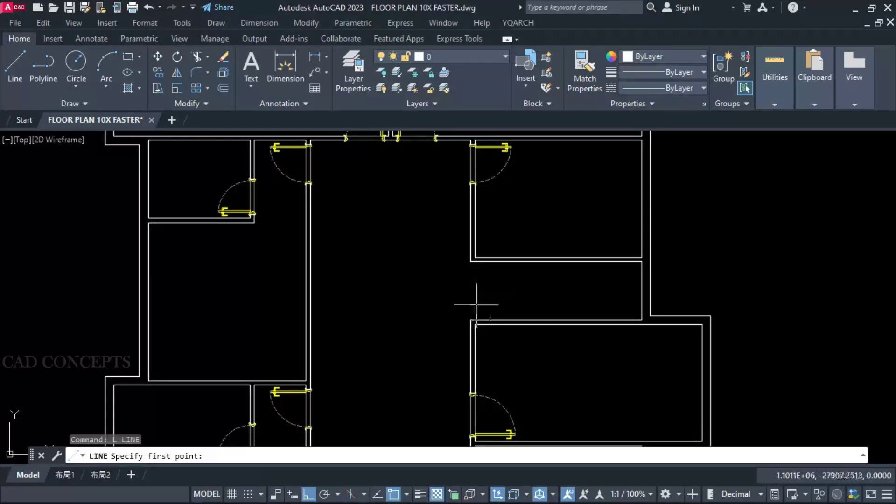
key(Escape)
key(Escape)
Step: Set the hole width to 90 and insert an inward-opening door, hinged at its lower end, in the narrow right-hand room's outer wall
text(4D)
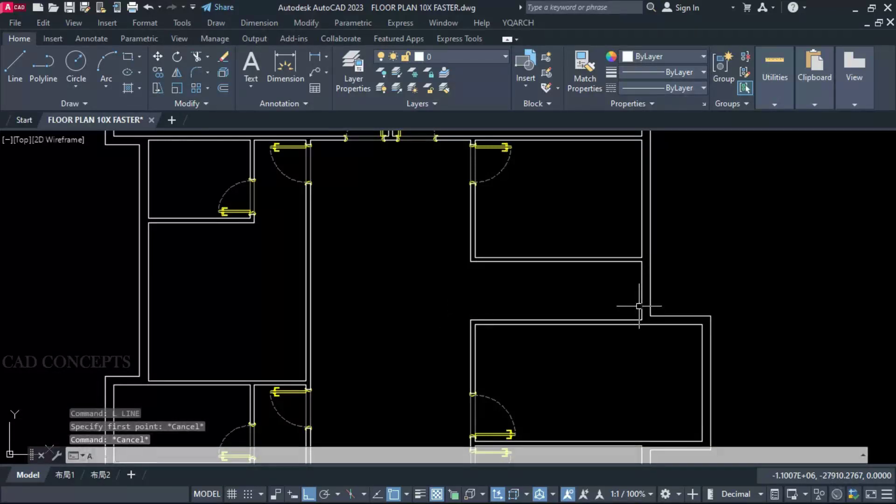
key(Return)
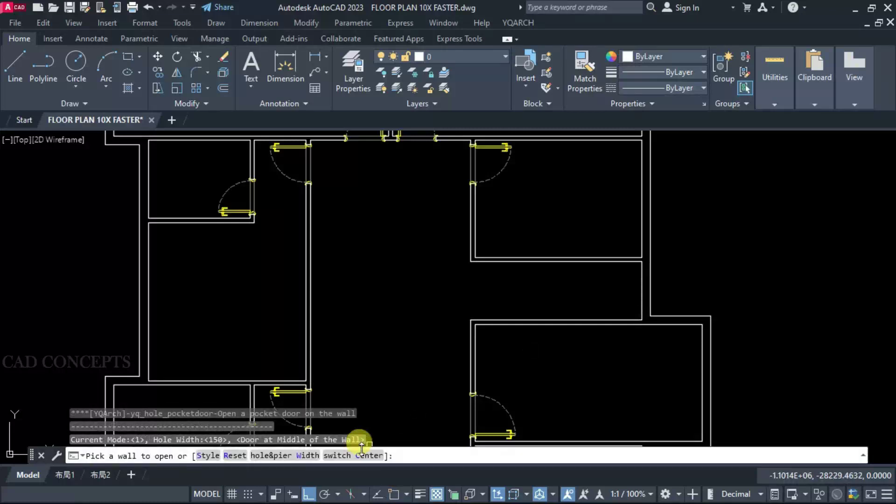
click(283, 456)
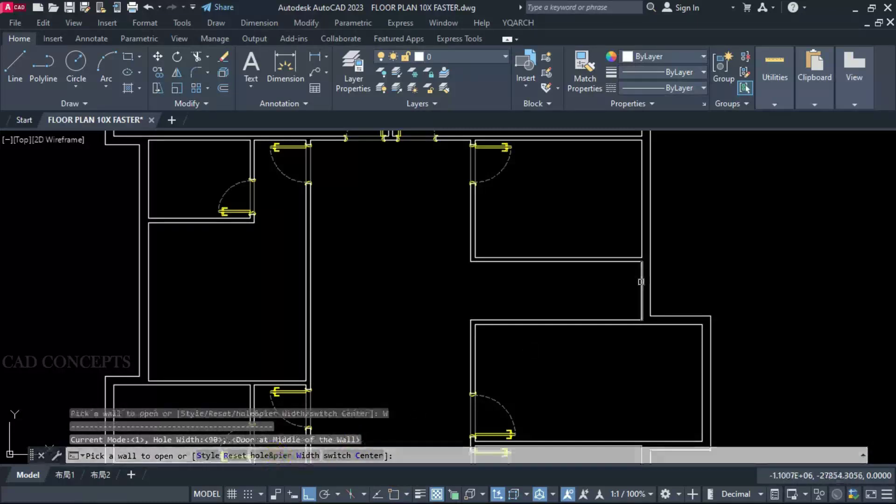
click(641, 282)
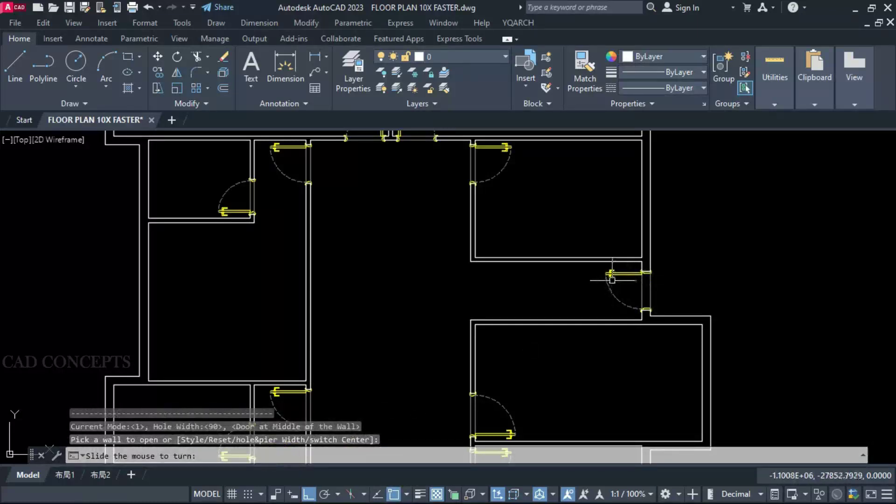
click(607, 304)
key(Escape)
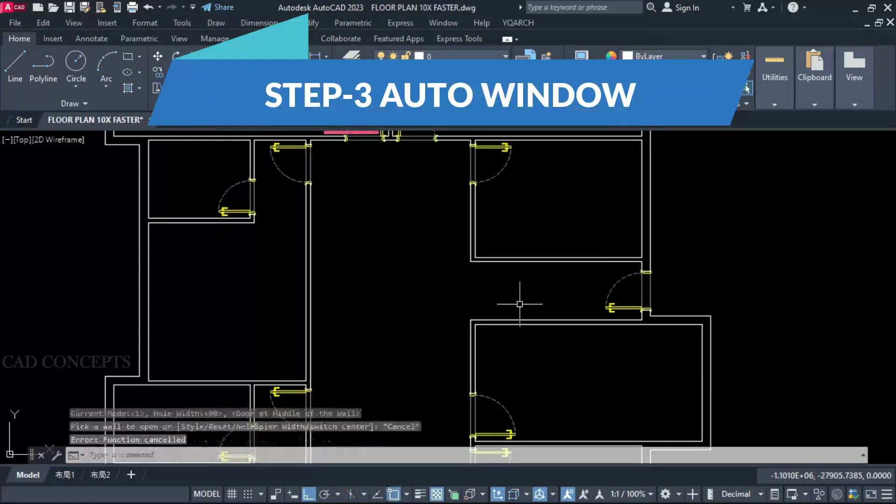
Step: Set the YQArch window style to mode 10, the bay window with a single projecting outline
scroll(460, 261, down, 5)
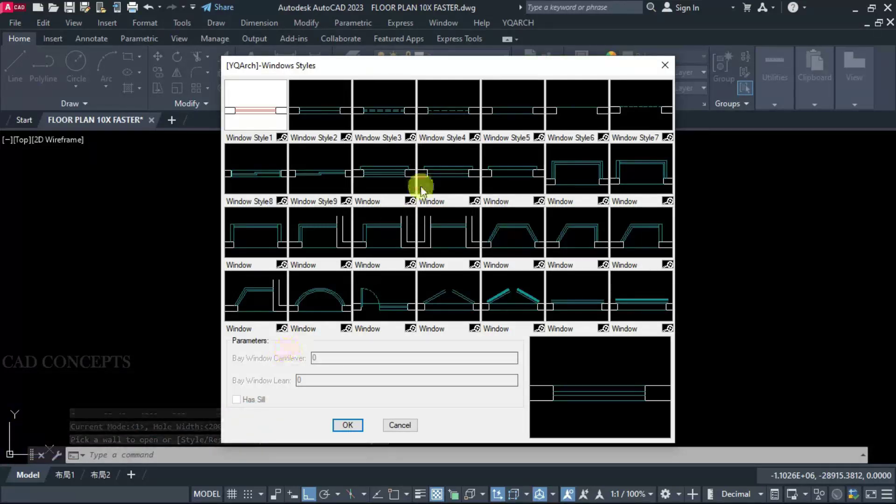
click(397, 177)
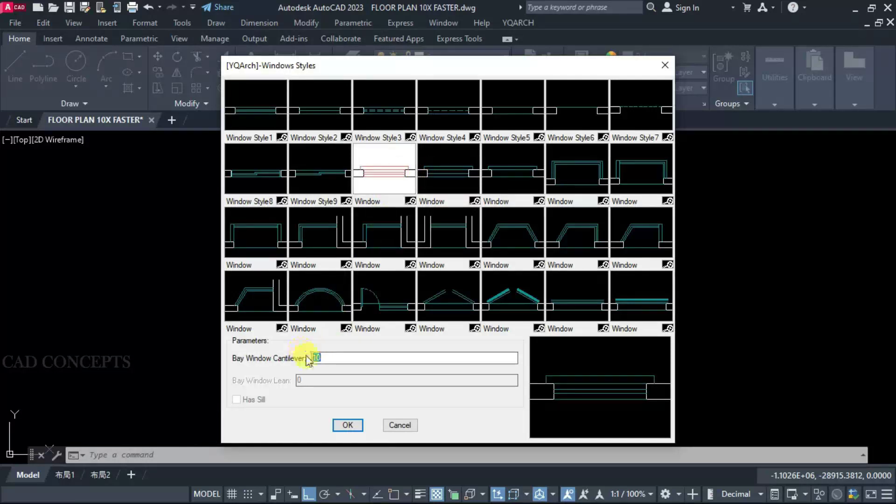
click(344, 425)
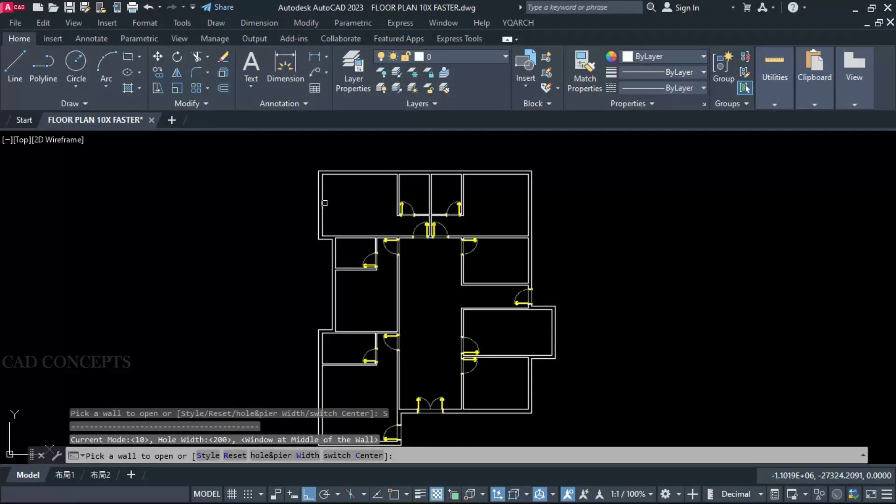
Step: Insert 200-wide outward bay windows in the outer side walls of both upper corner rooms and the room below the upper-right one
click(322, 203)
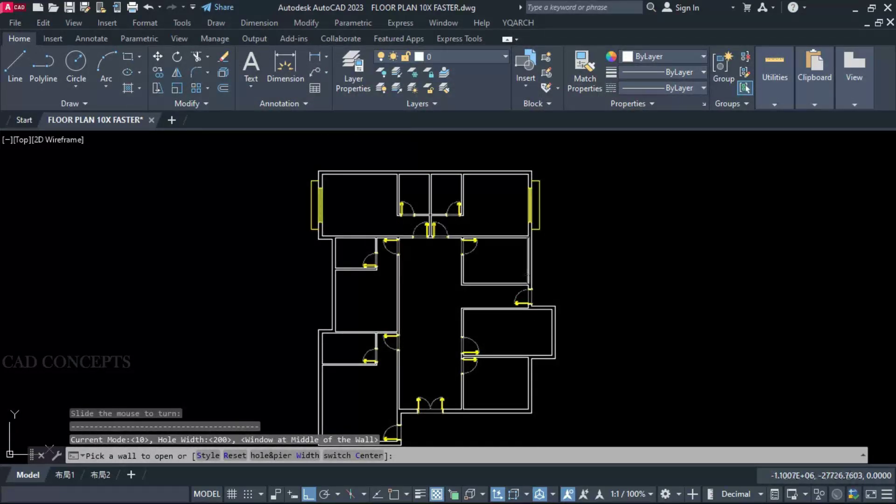
click(528, 270)
click(545, 272)
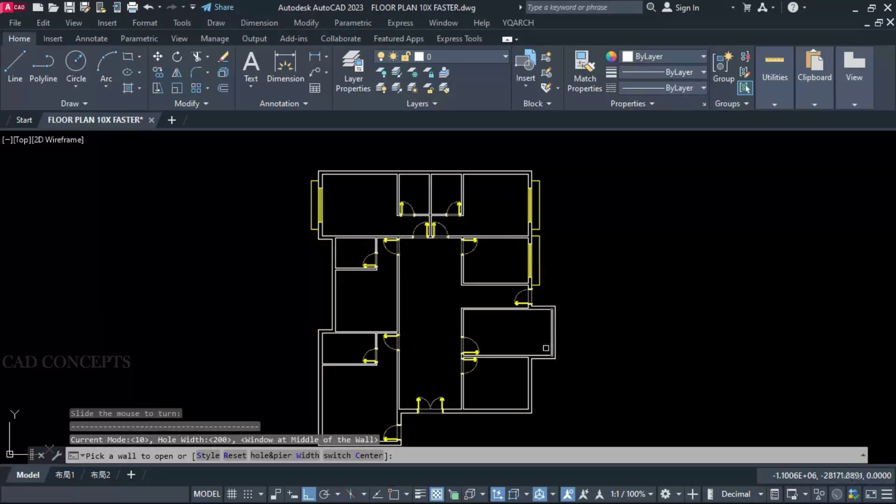
Step: Insert 200-wide outward bay windows in the right walls of the lower-right room and the projecting room above it
click(530, 379)
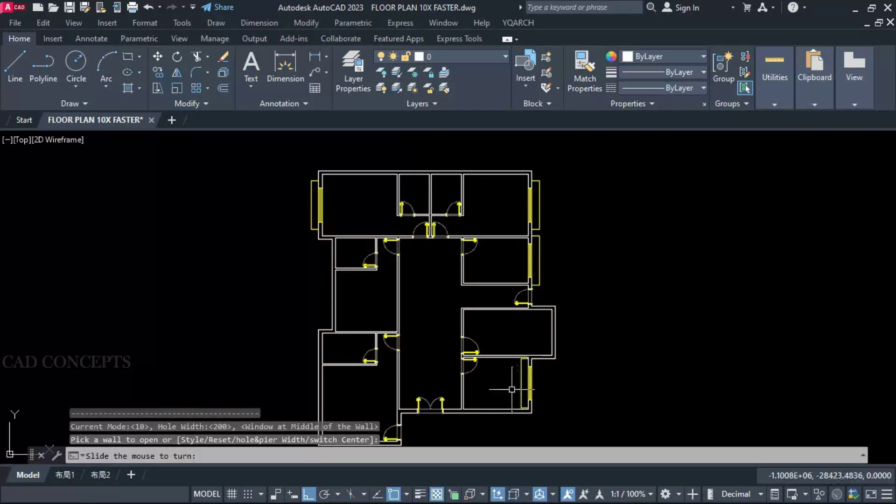
scroll(539, 380, up, 4)
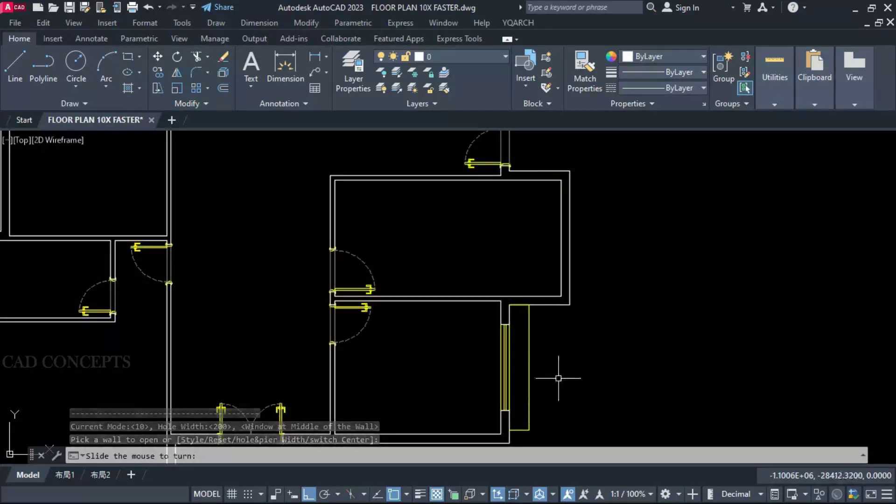
click(558, 378)
click(561, 261)
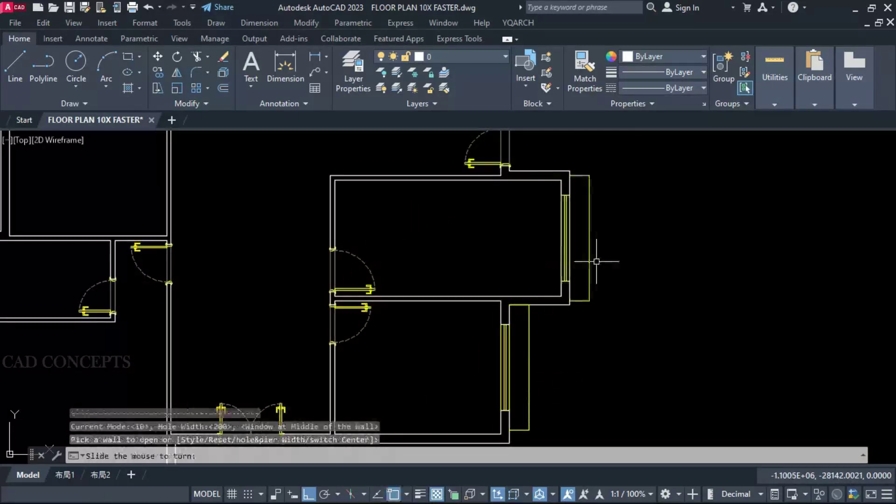
click(597, 260)
Step: Insert 200-wide outward bay windows in the bottom walls of the lower-right and lower-left rooms and in the lower-left room's left wall
scroll(588, 234, down, 3)
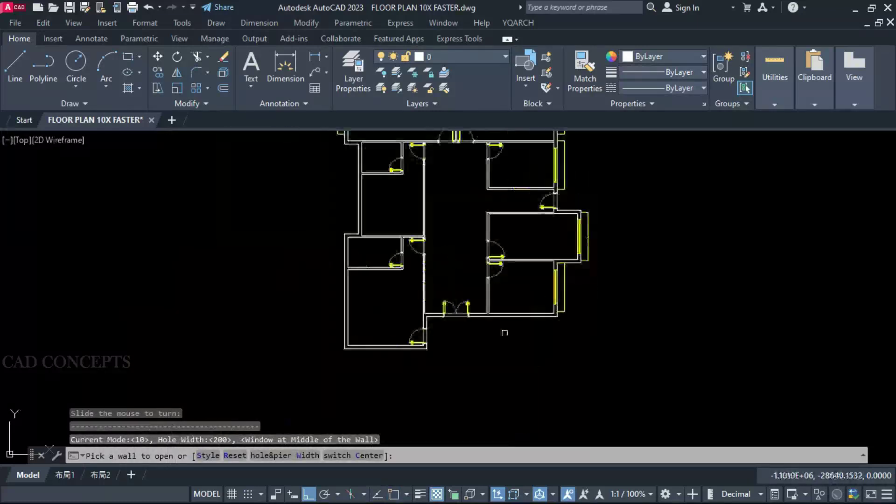
scroll(508, 322, up, 2)
click(536, 304)
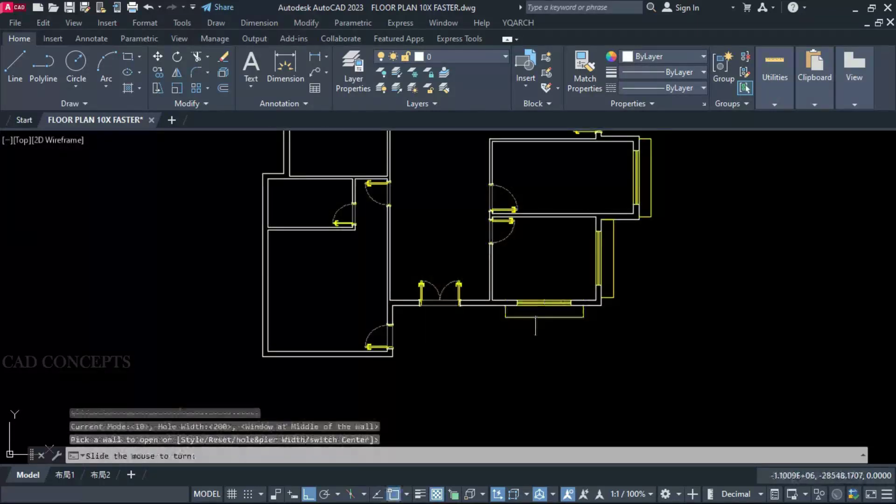
click(528, 339)
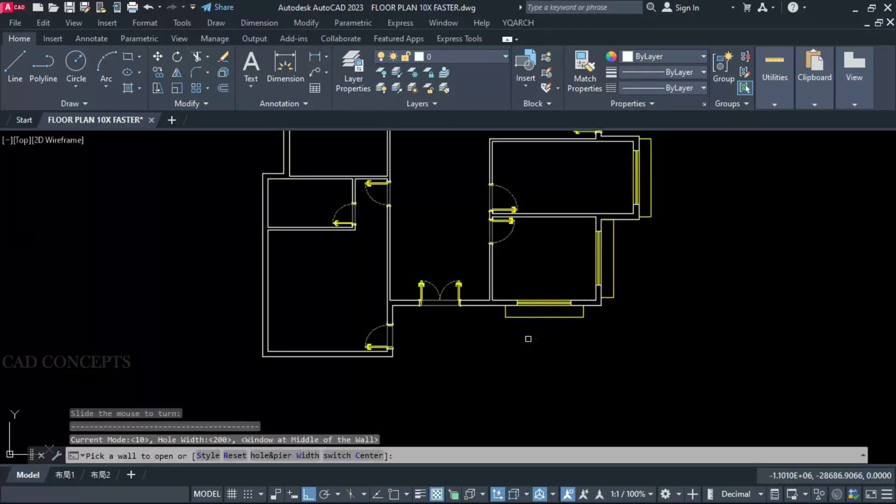
click(330, 355)
click(329, 374)
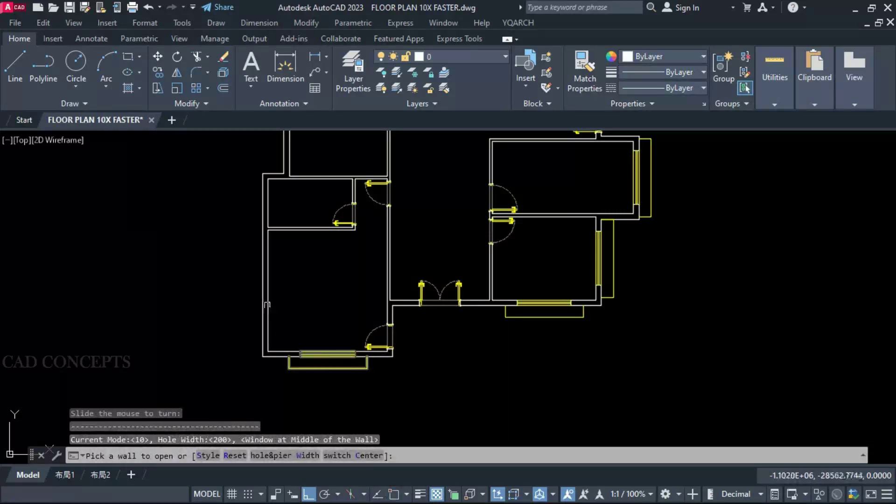
click(266, 323)
click(256, 300)
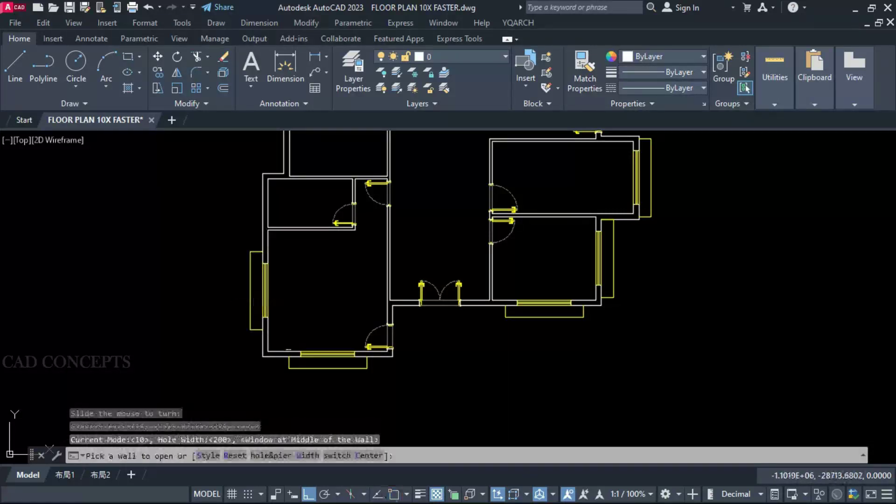
Step: Insert 200-wide outward bay windows in the middle-left room's left wall and both upper corner rooms' top walls, and end the command
scroll(289, 348, down, 2)
scroll(288, 185, up, 2)
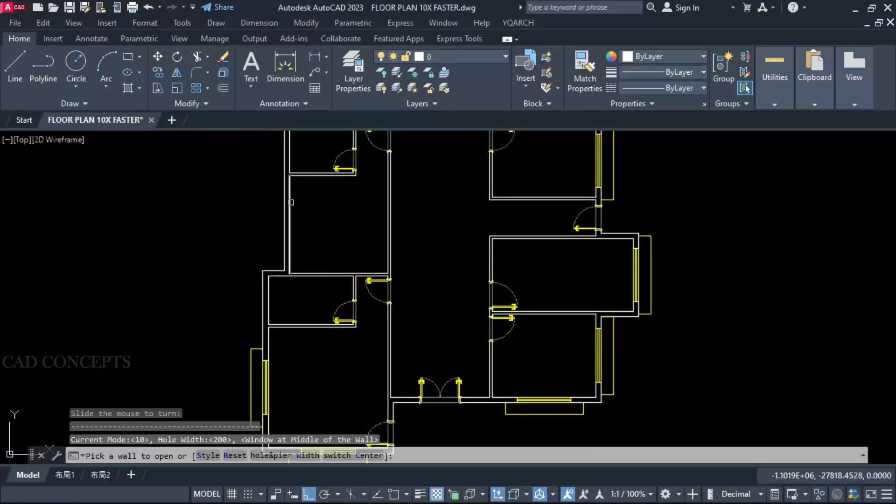
click(288, 225)
click(260, 228)
scroll(331, 433, down, 2)
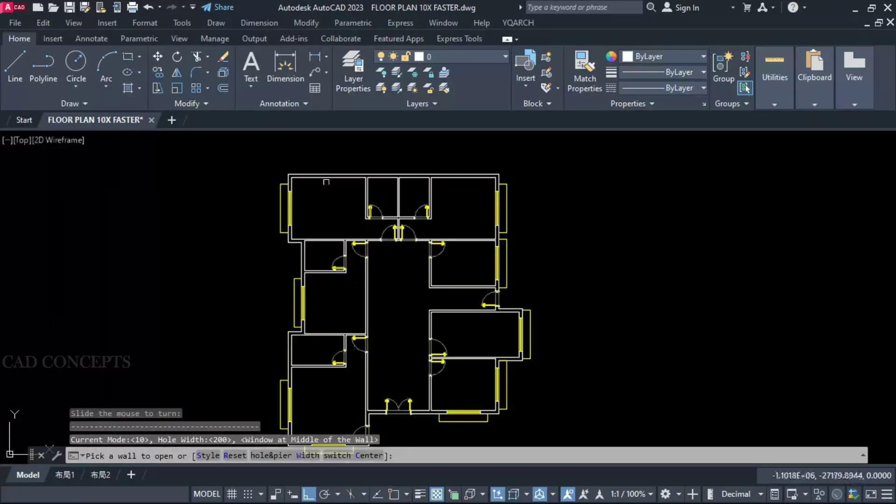
click(331, 176)
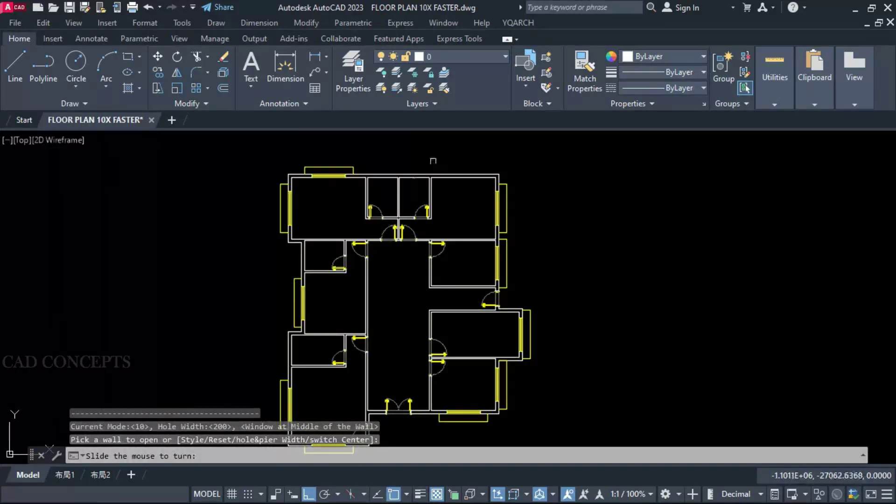
click(382, 139)
click(471, 178)
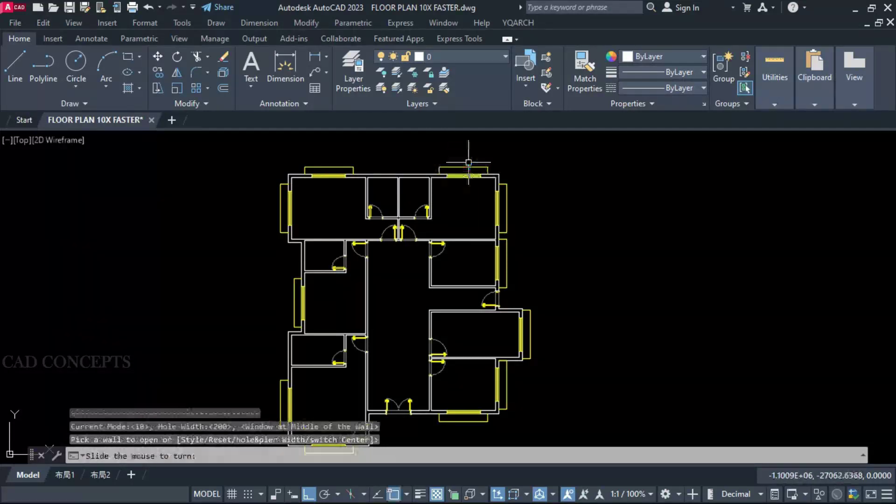
click(469, 156)
key(Escape)
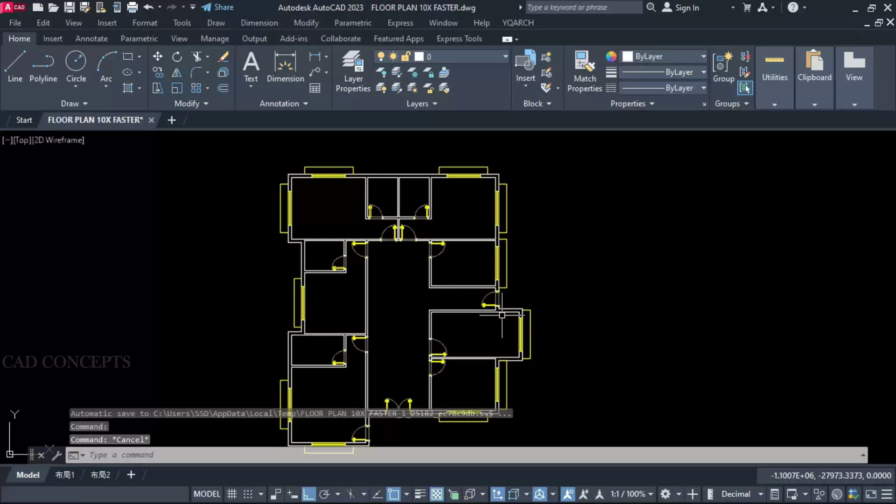
Step: Erase the bay window from the lower-right room's right wall with the YQArch erase wall command
text(EW)
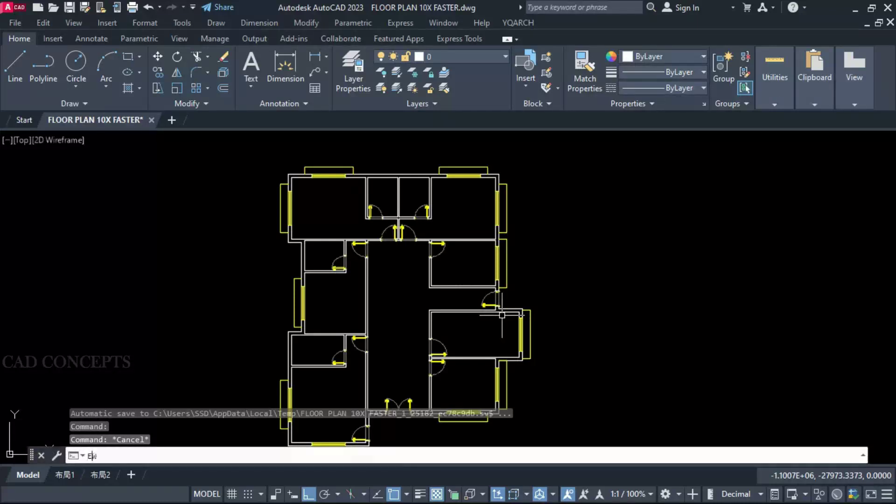
key(Return)
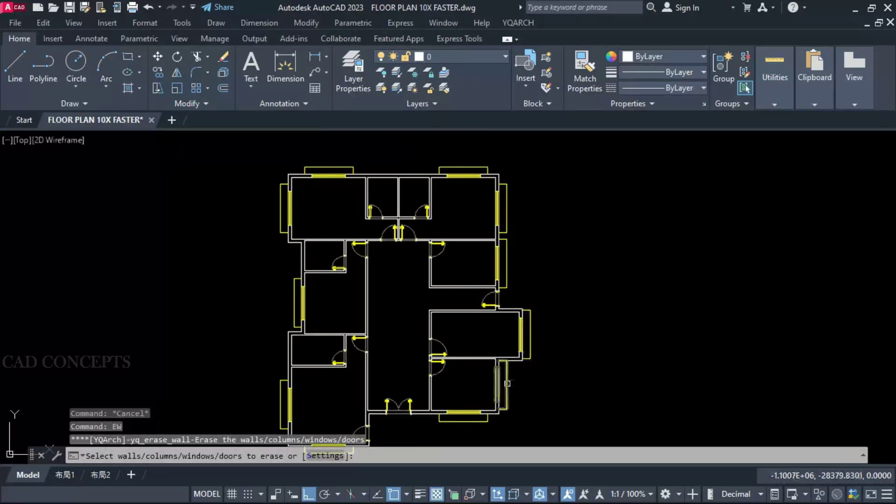
click(510, 384)
key(Return)
Step: Restart the YQArch window command and set the bay window cantilever of the current style to 30
middle_drag(453, 378, 467, 366)
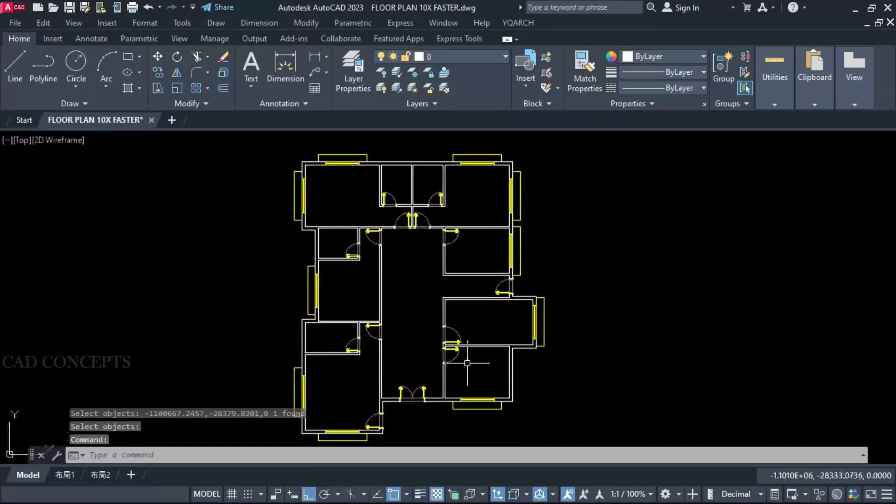
text(wh)
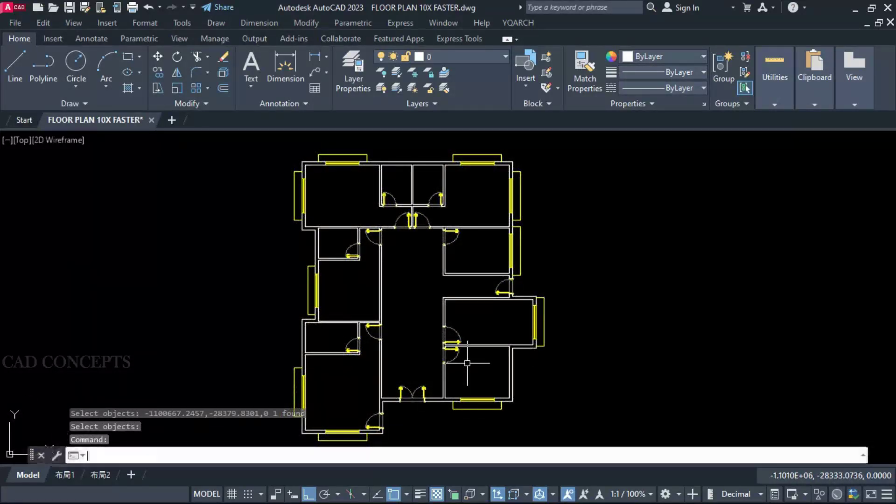
key(Return)
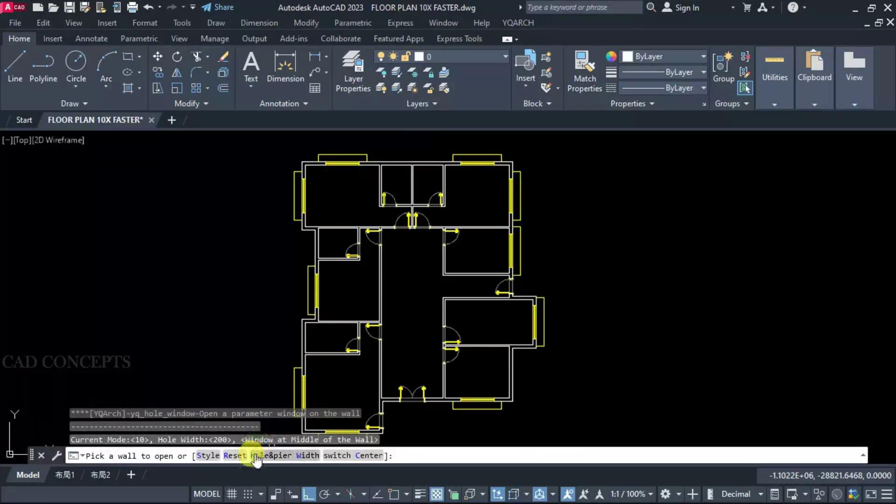
click(208, 456)
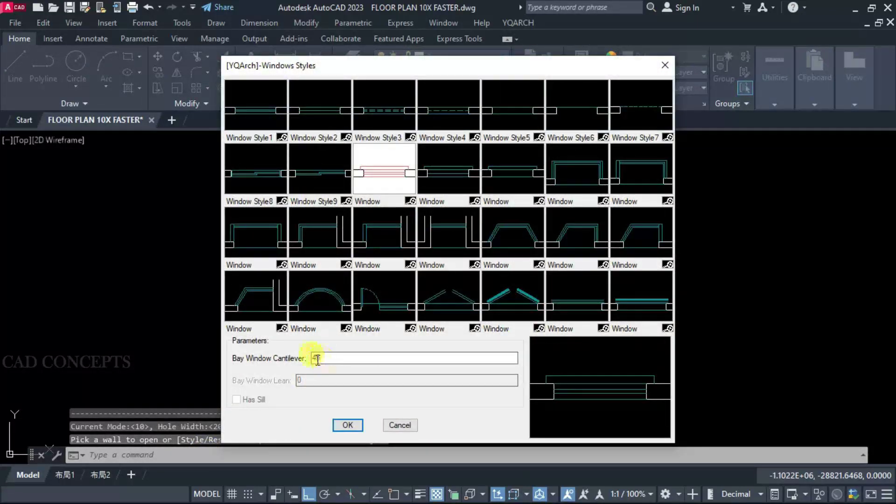
click(317, 360)
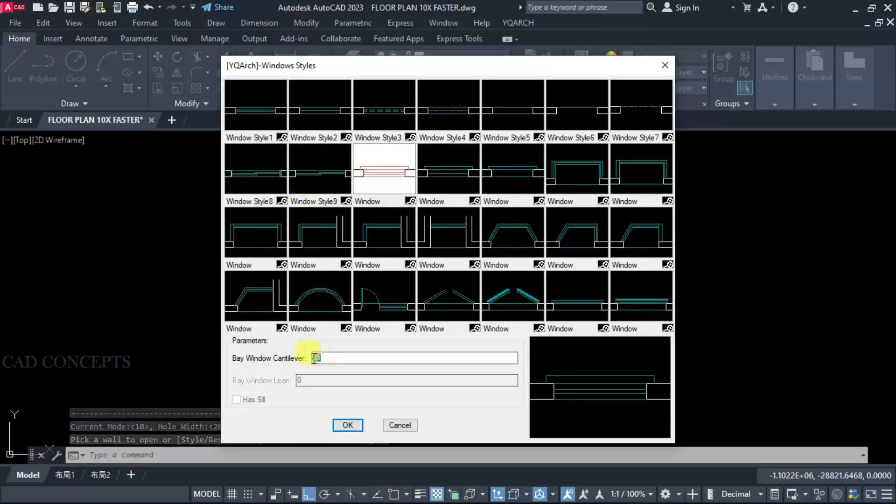
text(30)
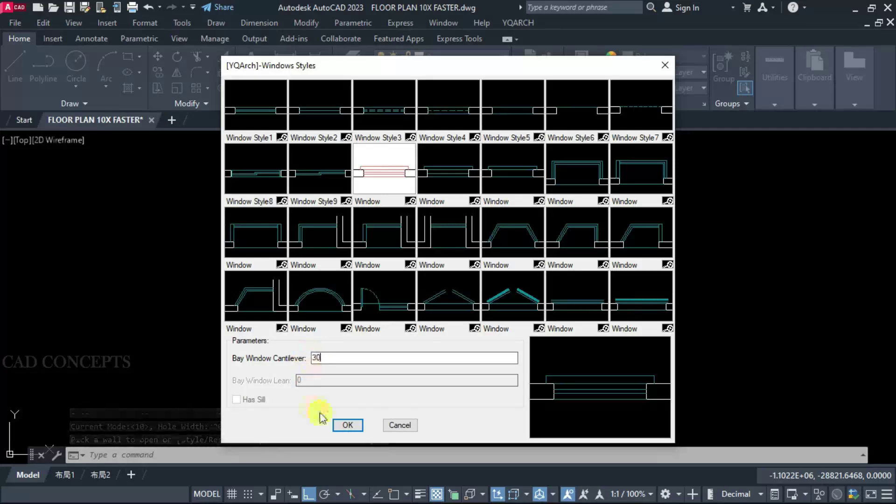
click(345, 425)
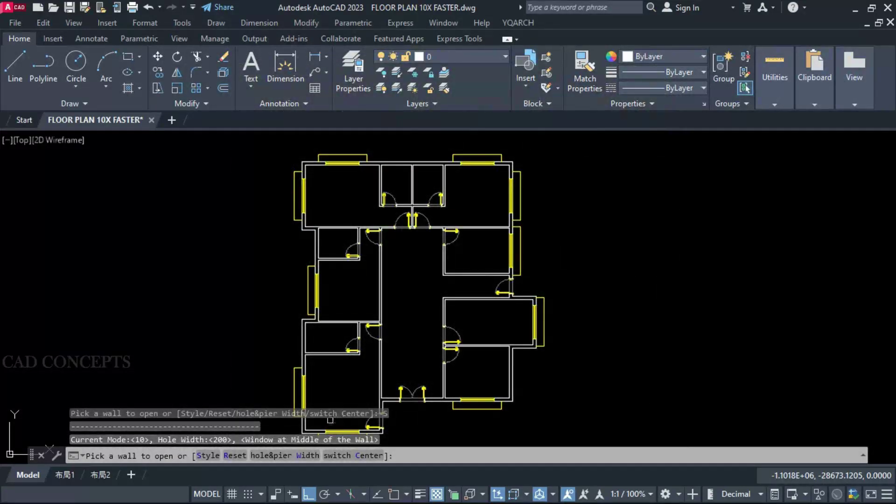
Step: Set the window hole width to 80 and insert an outward bay window in the lower-left small room's left wall
click(298, 455)
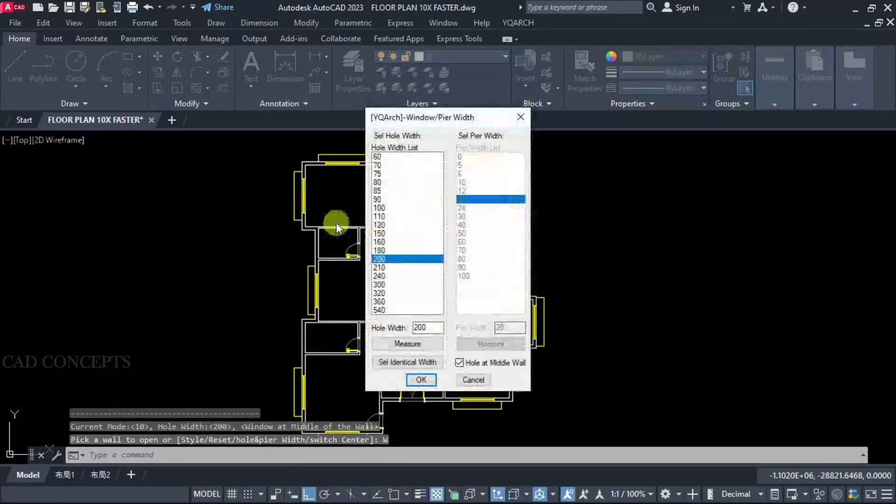
double_click(377, 182)
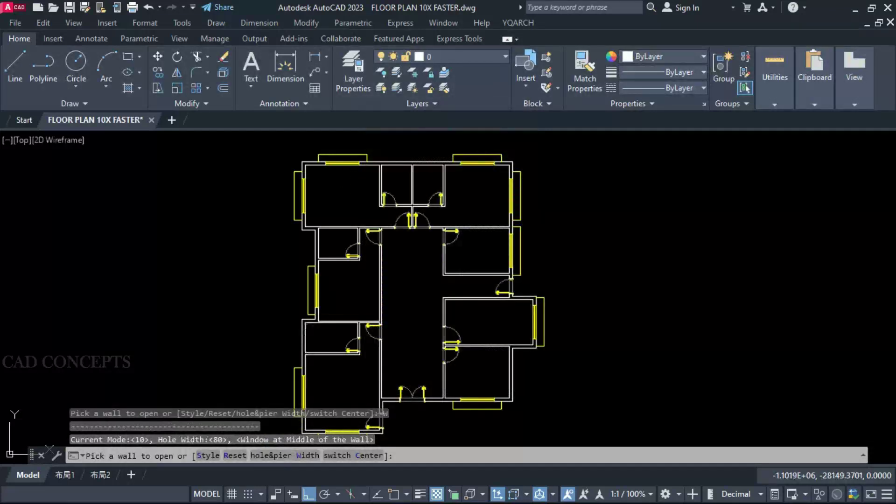
click(306, 332)
click(299, 335)
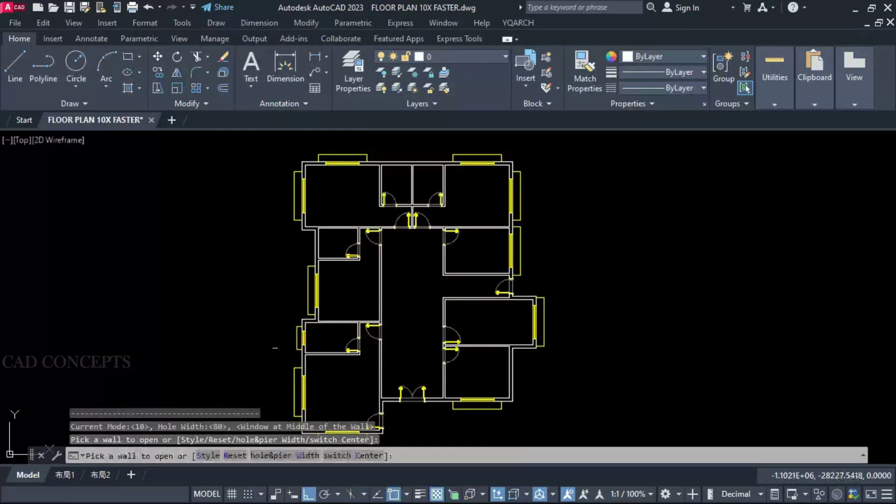
Step: Insert 80-wide outward bay windows in the top walls of the two small rooms at the top centre
click(425, 164)
click(424, 140)
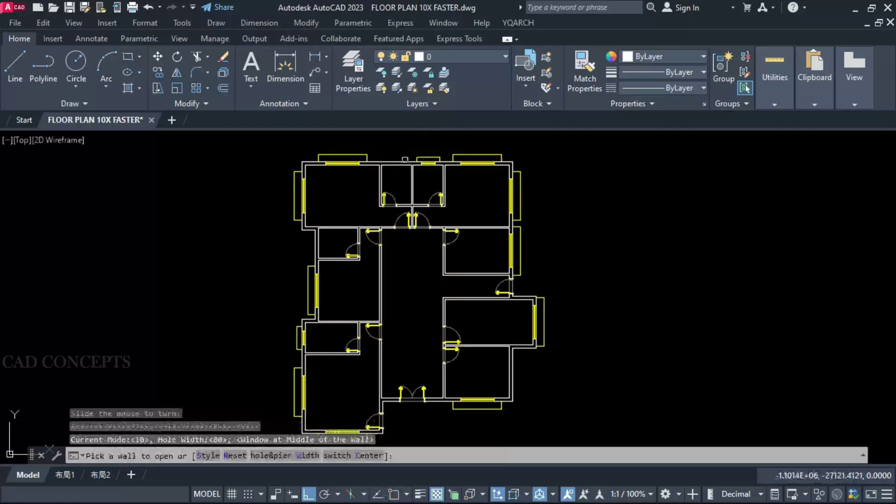
click(396, 163)
click(392, 148)
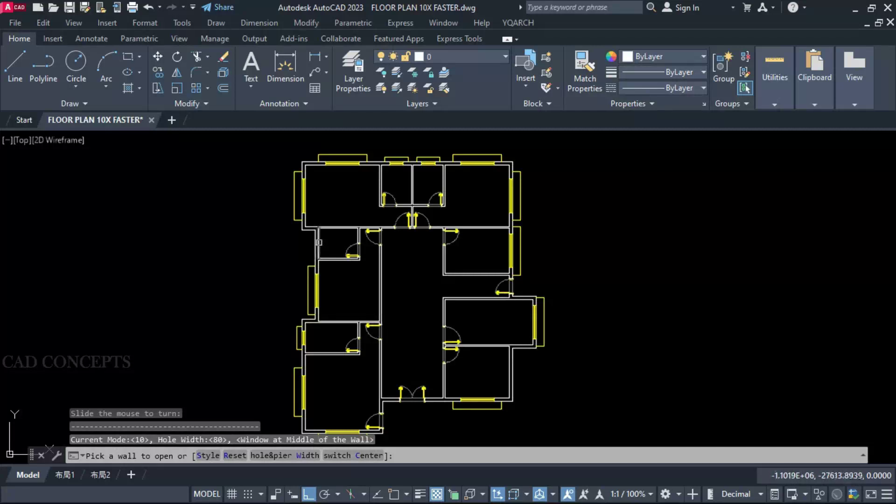
Step: Insert an 80-wide outward bay window in the upper-left small room's left wall and end the window command
click(319, 242)
click(295, 272)
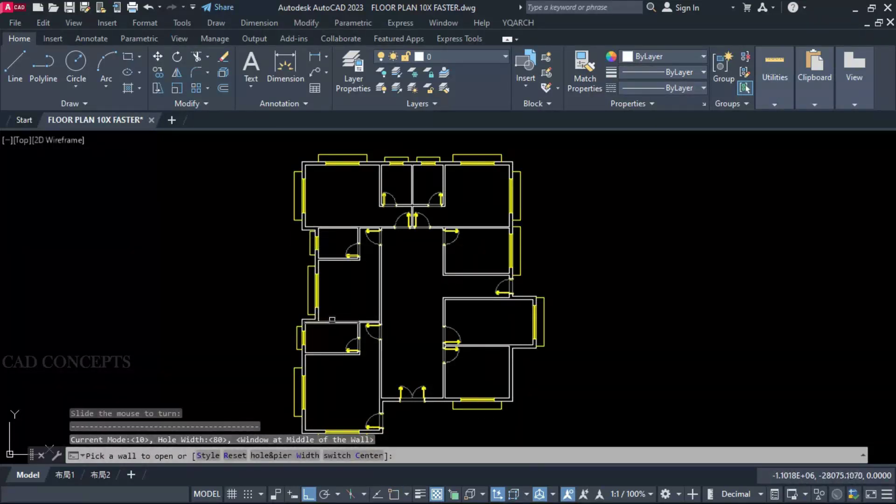
middle_drag(394, 292, 409, 276)
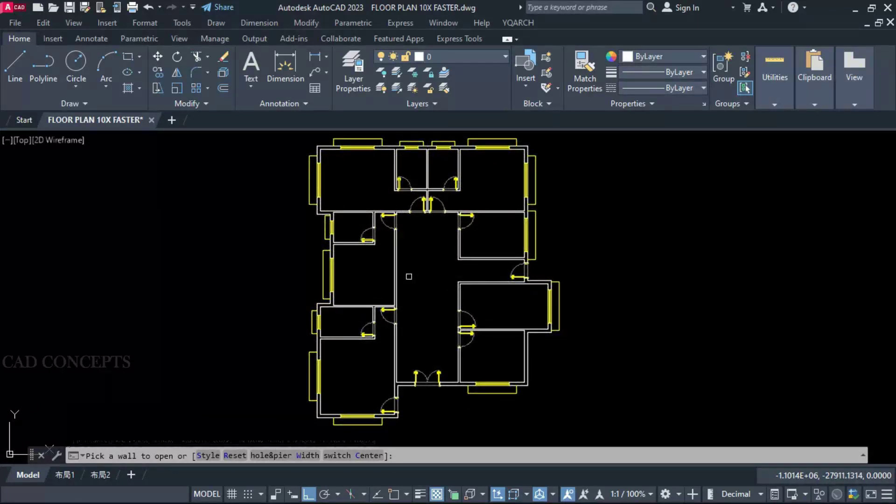
key(Escape)
key(Escape)
key(Escape)
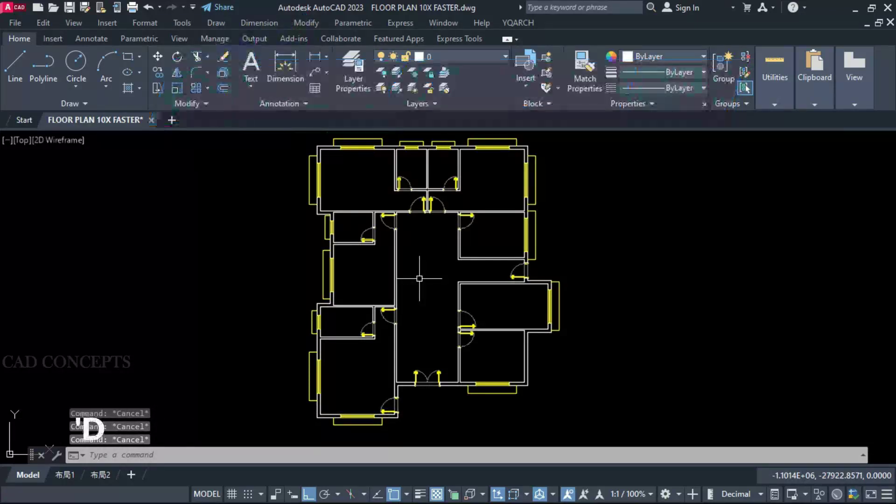
Step: Dimension the top-left room's width and height with the YQArch DDWW command, using the Inside Walls option
text(DDWW)
key(Return)
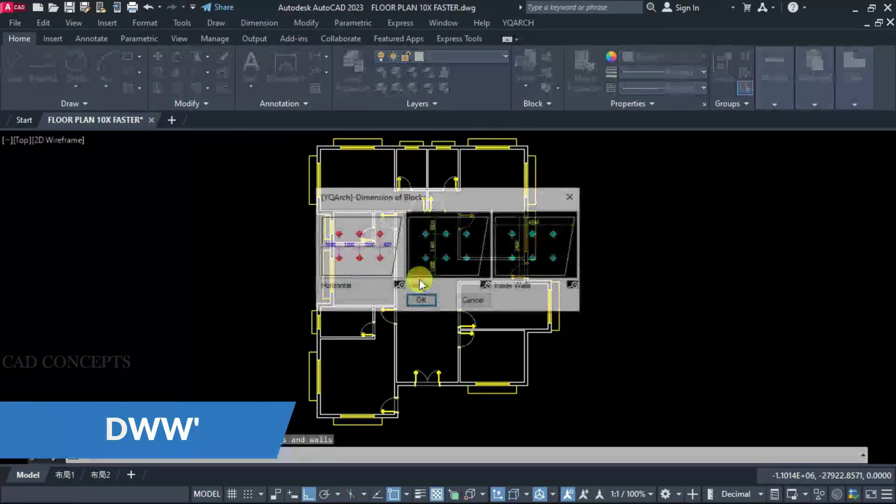
click(510, 259)
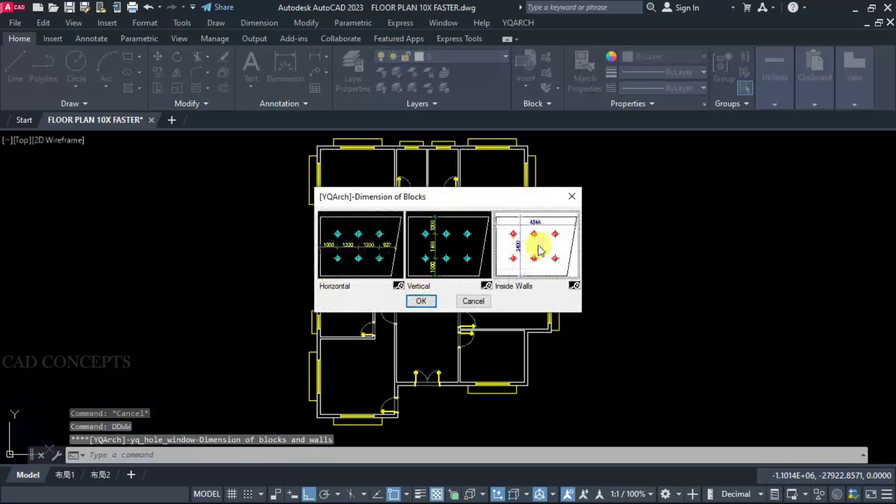
click(420, 301)
click(321, 151)
scroll(323, 154, up, 5)
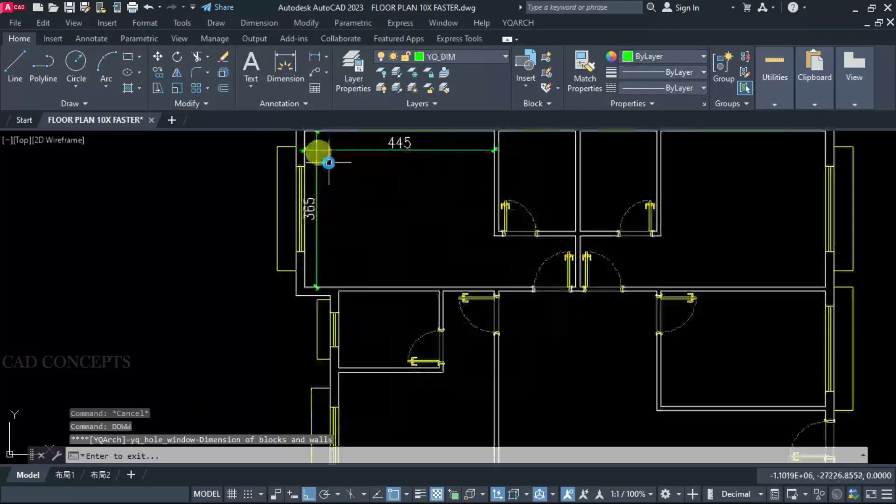
middle_drag(340, 168, 337, 232)
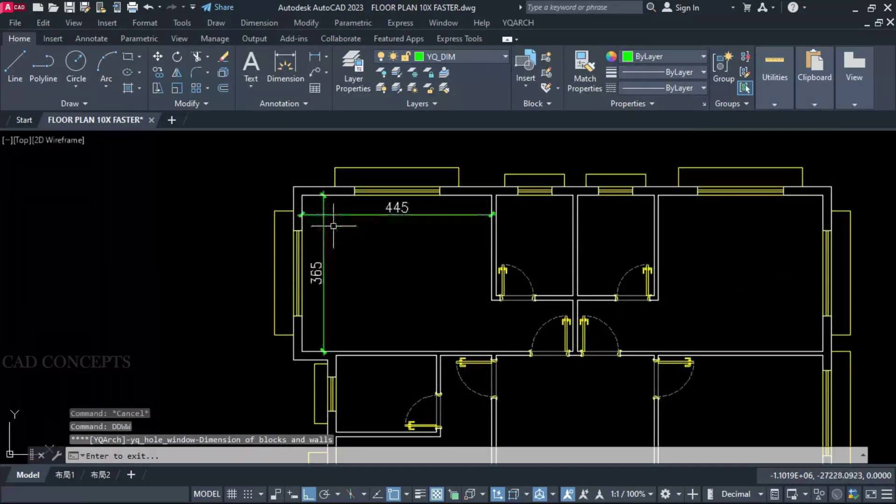
key(Return)
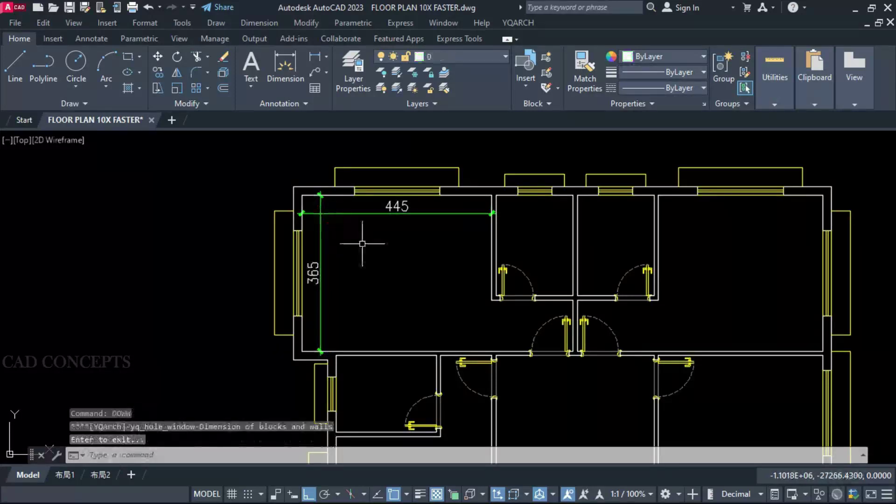
Step: Add inside-wall dimensions to the two small rooms at the top centre, aligning their width dimensions with the top-left room's
key(Return)
key(Return)
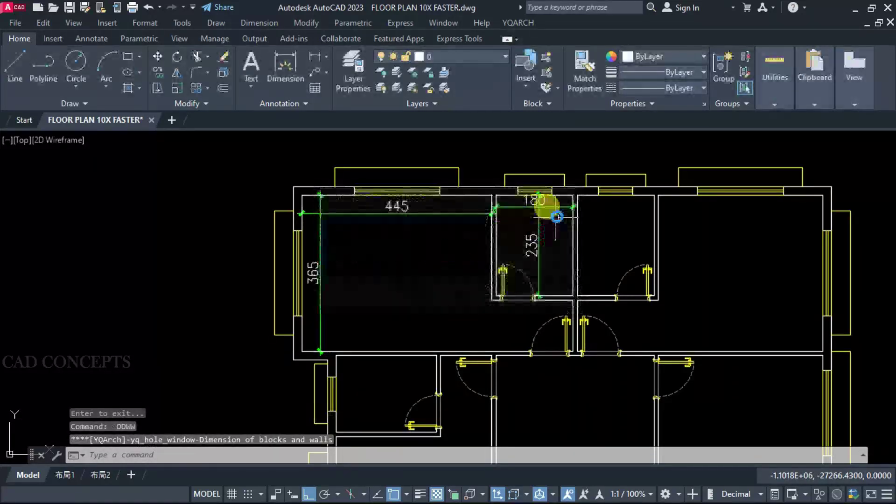
key(Return)
key(Return)
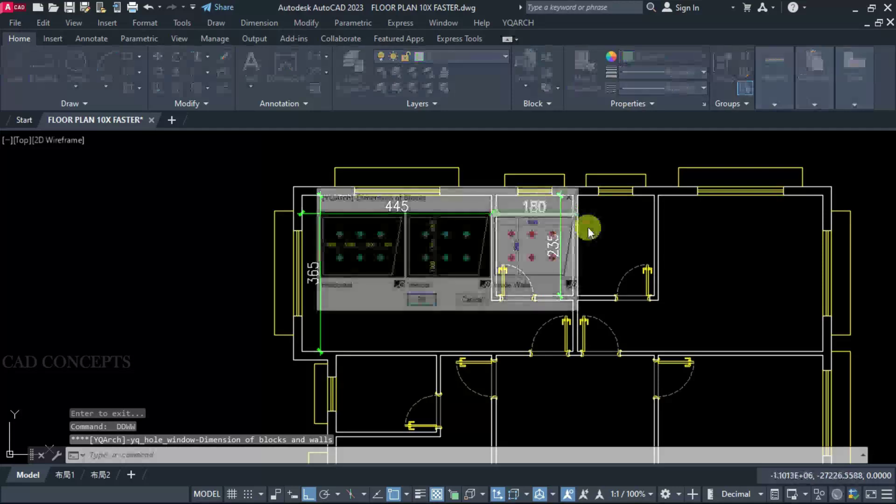
click(551, 243)
click(587, 216)
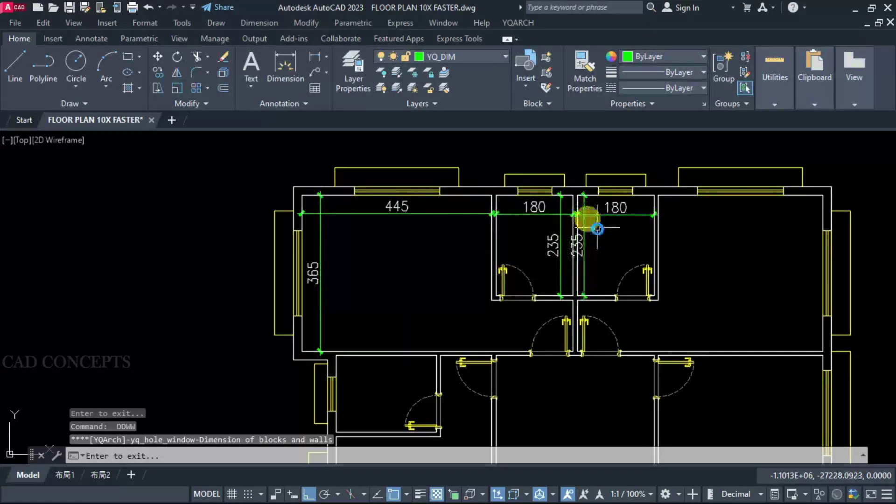
key(Return)
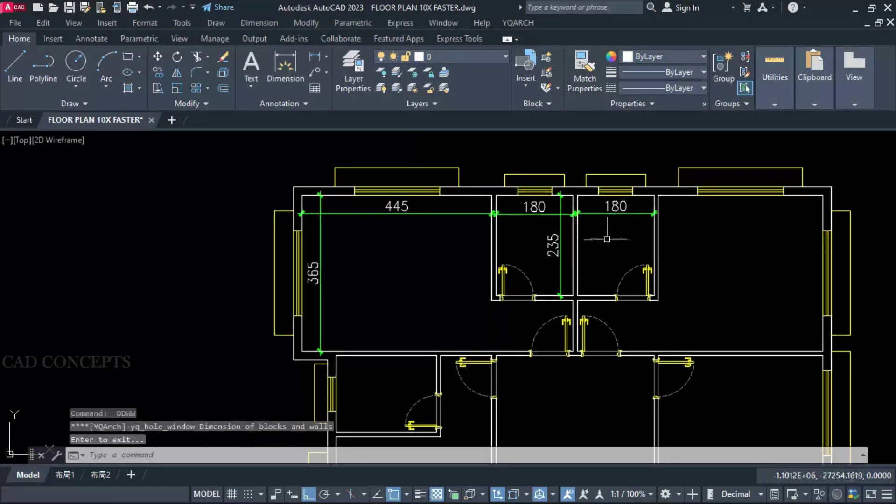
Step: Add inside-wall dimensions to the top-right corner room, the room below it and the middle-left room
key(Return)
click(665, 266)
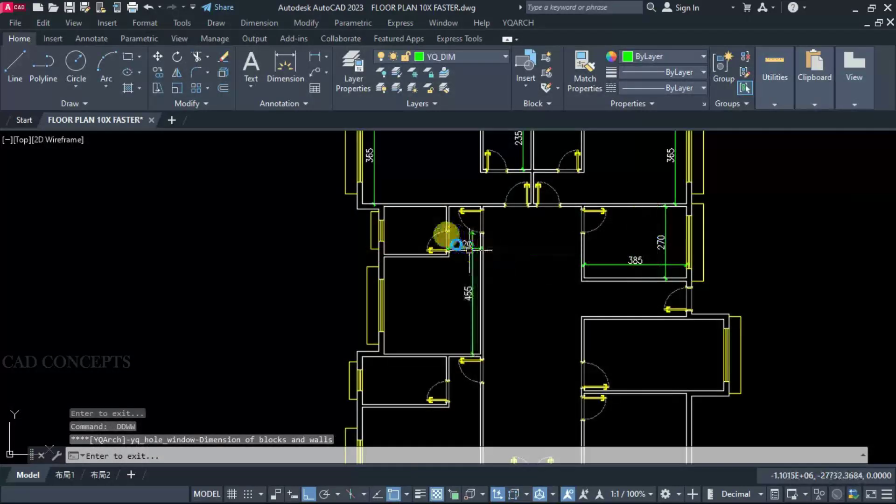
scroll(400, 331, up, 2)
key(Return)
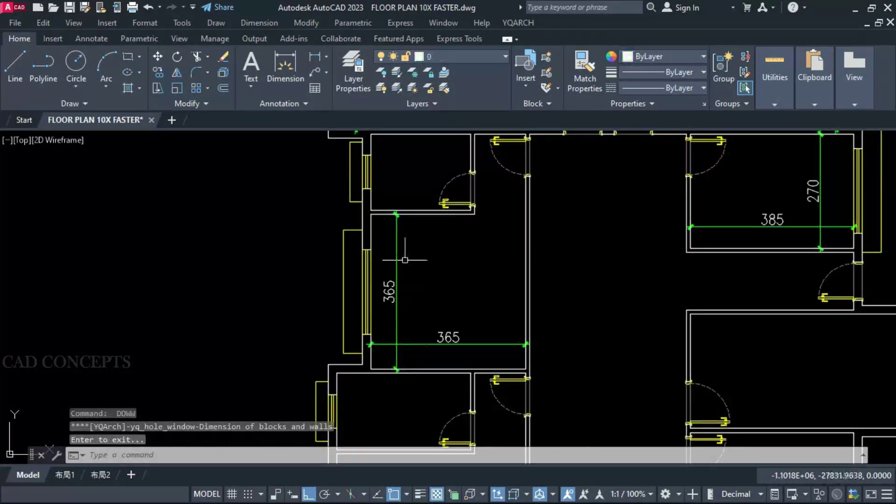
Step: Add inside-wall width and height dimensions to the small room above the middle-left room
key(Return)
key(Return)
click(394, 157)
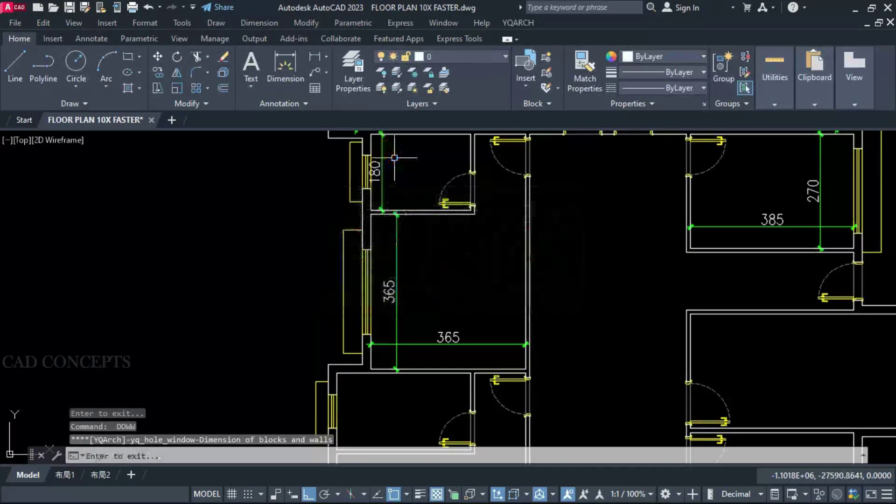
click(395, 144)
middle_drag(407, 159, 406, 204)
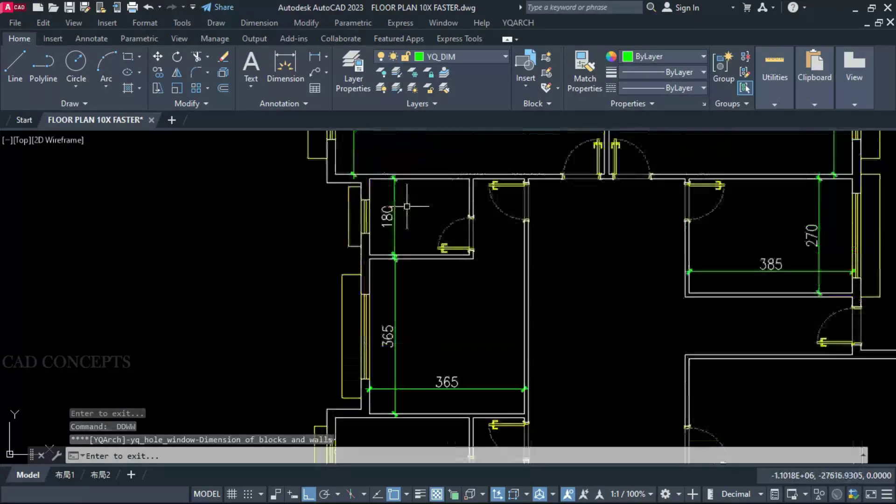
click(407, 203)
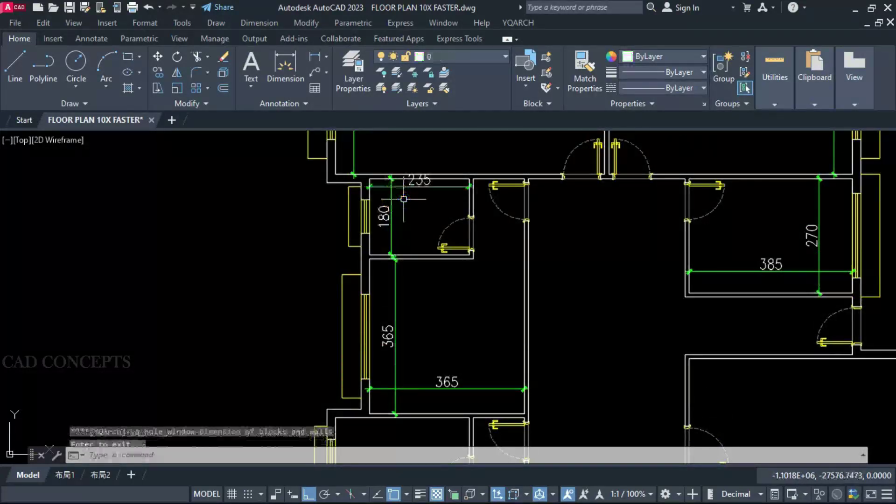
Step: Move the small upper-left room's width dimension about 17 units straight down, clear of the top wall
key(Escape)
click(410, 188)
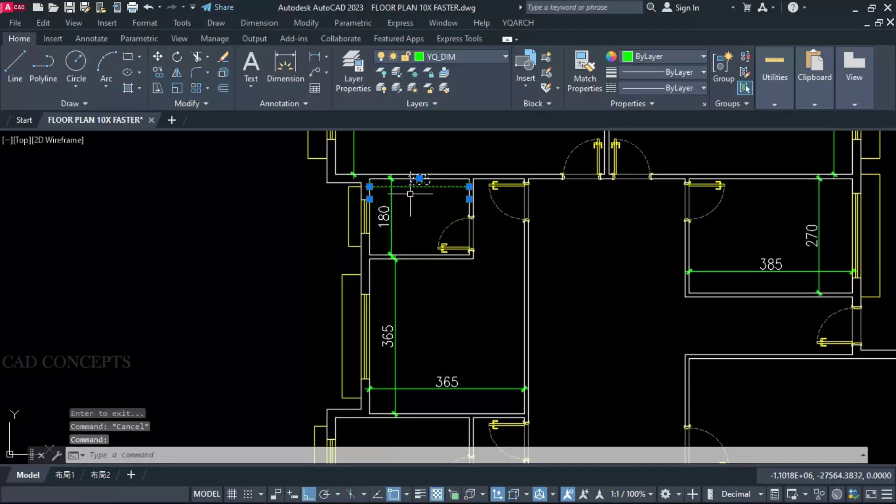
text(m)
key(Return)
click(420, 208)
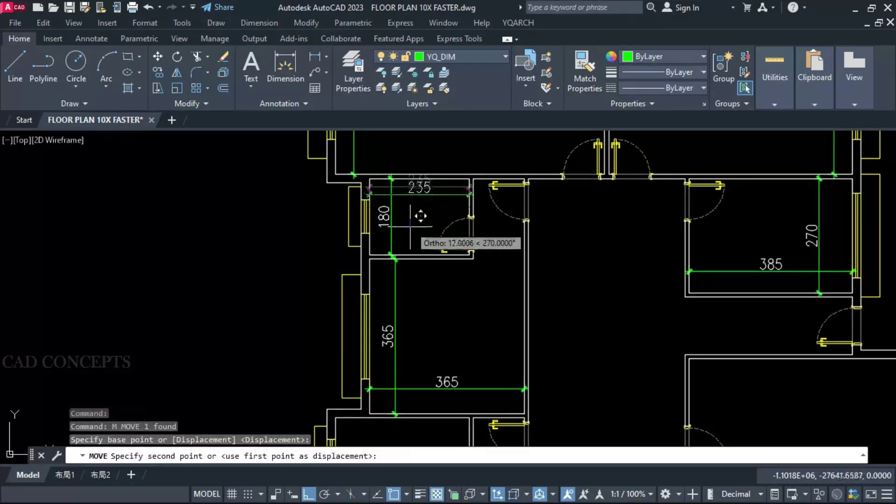
key(Escape)
key(Escape)
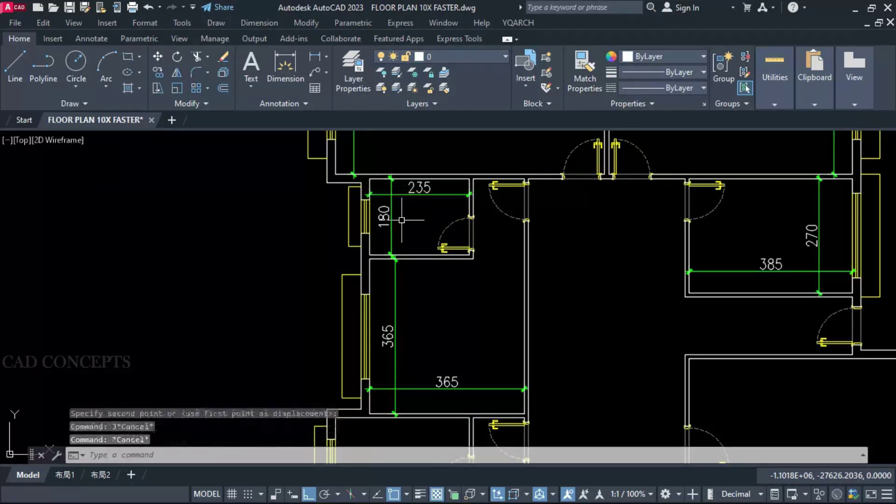
Step: Restart the YQArch DDWW command and add inside-wall dimensions to the lower-left and lower-right rooms
text(DDWW)
key(Return)
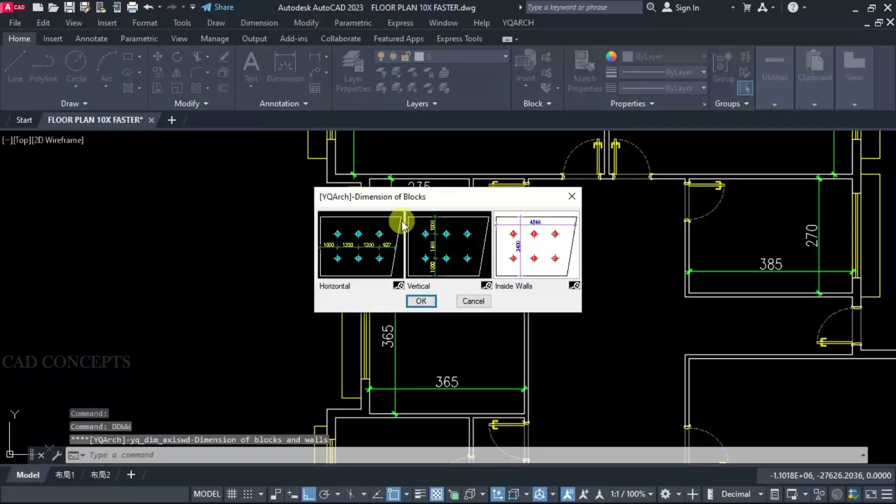
click(401, 221)
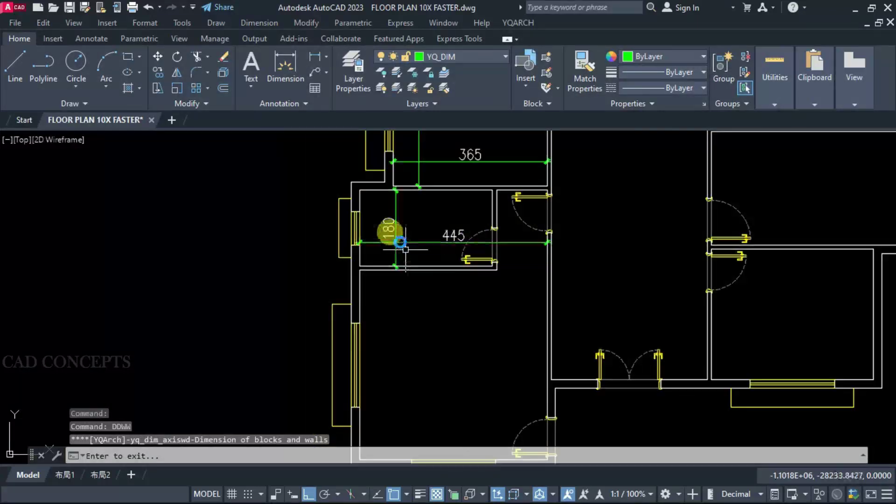
click(393, 201)
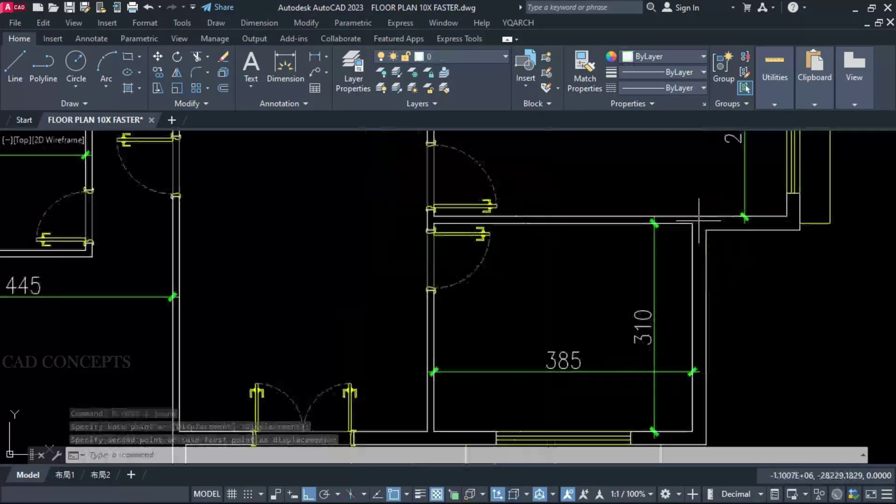
Step: Stretch the lower-right room's inner top wall line, together with its door and height dimension, down by 10
click(698, 221)
click(400, 301)
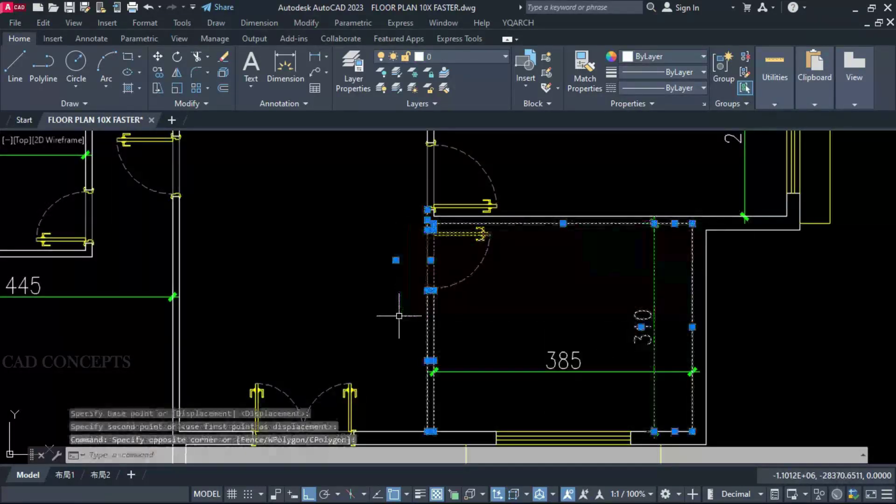
text(s)
key(Return)
click(529, 304)
text(1)
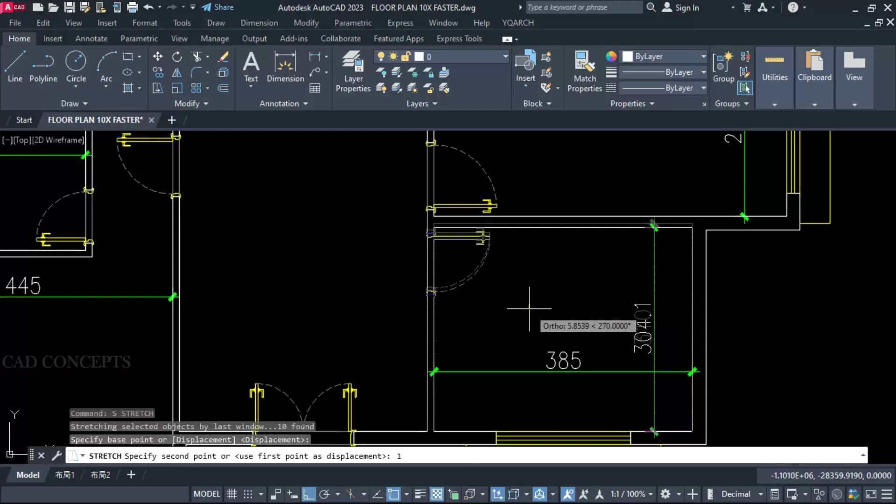
text(0)
key(Return)
Step: Stretch the outer top wall line of the 525-wide room above the lower-right room up by 10
scroll(461, 320, down, 2)
middle_drag(574, 193, 596, 272)
scroll(619, 234, up, 5)
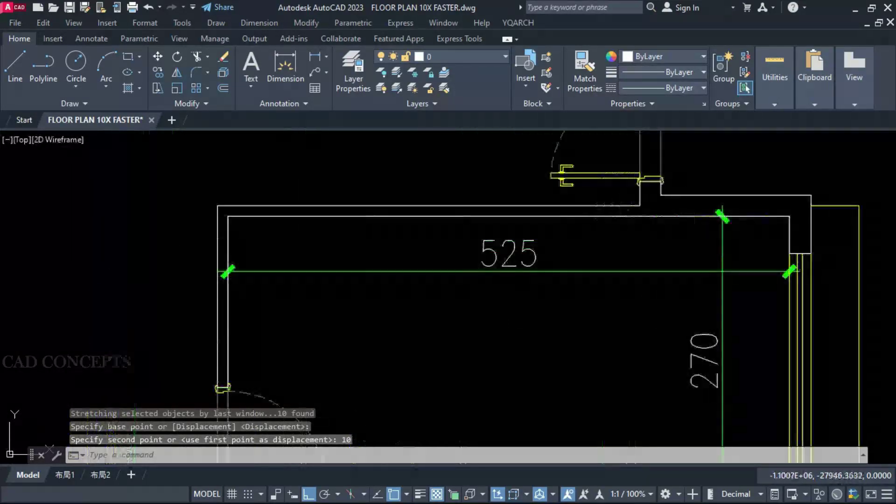
click(648, 200)
click(196, 209)
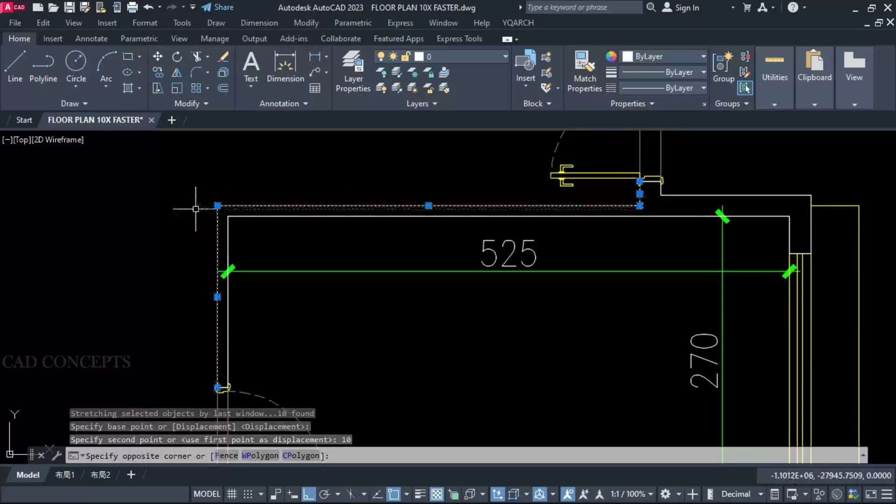
text(s)
key(Return)
click(356, 350)
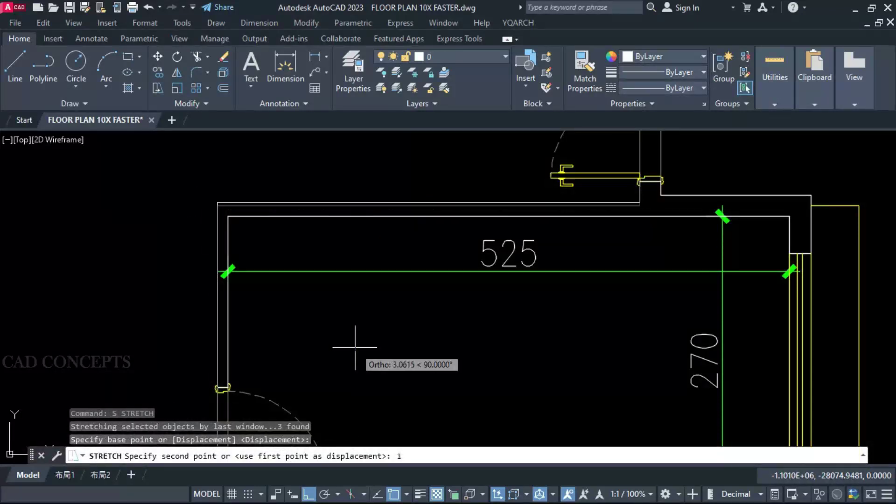
text(10)
key(Return)
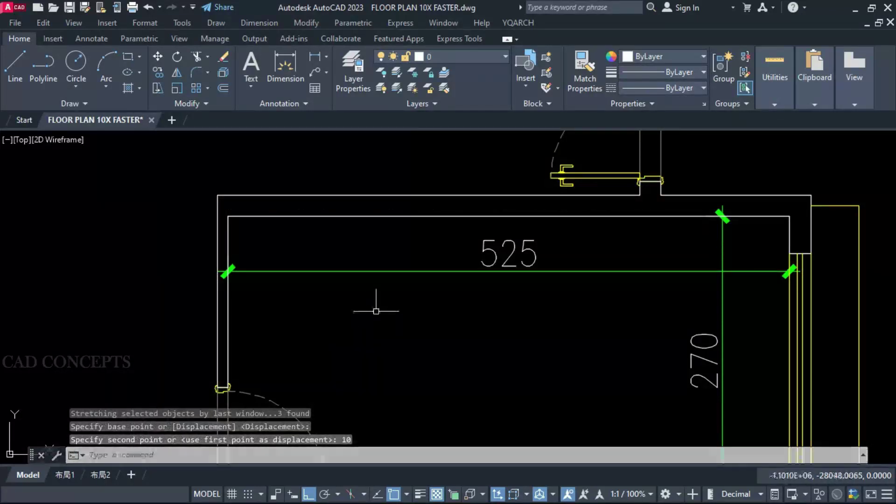
scroll(446, 184, down, 4)
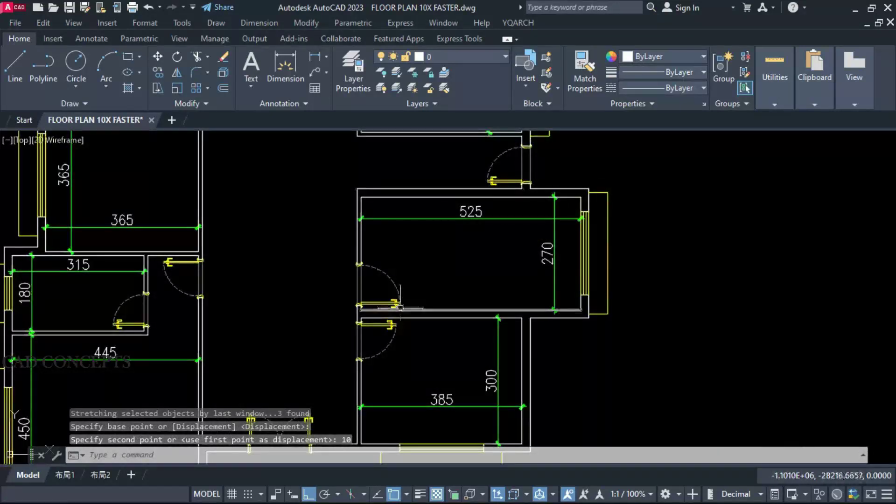
Step: Add a horizontal linear dimension across the central hall, between its left wall and the outer left wall of the 515-wide room
scroll(404, 276, up, 3)
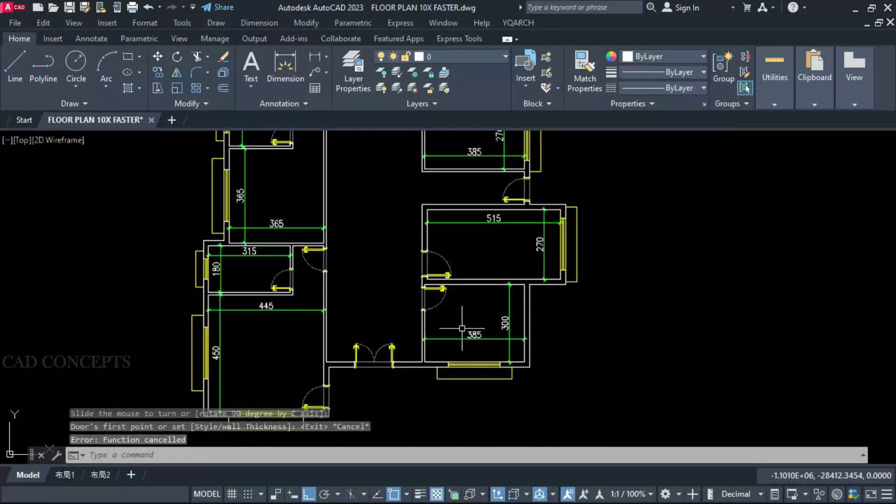
scroll(462, 328, down, 2)
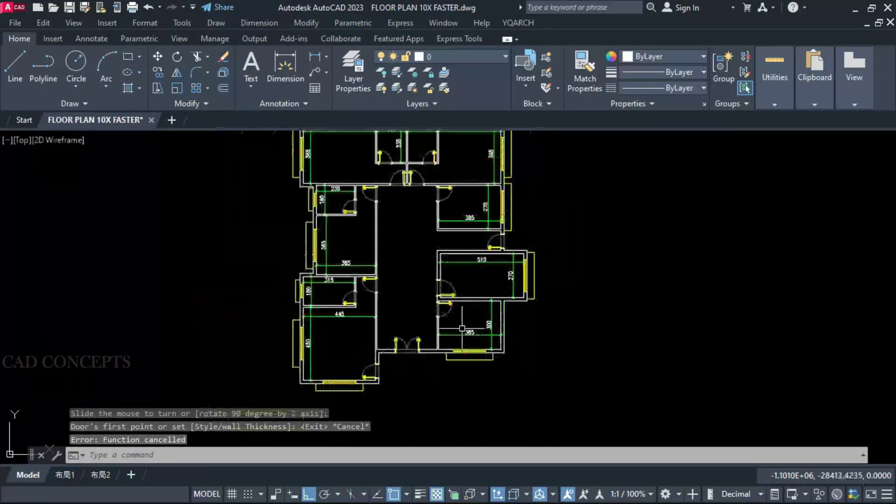
click(315, 57)
scroll(426, 289, up, 2)
scroll(440, 250, up, 2)
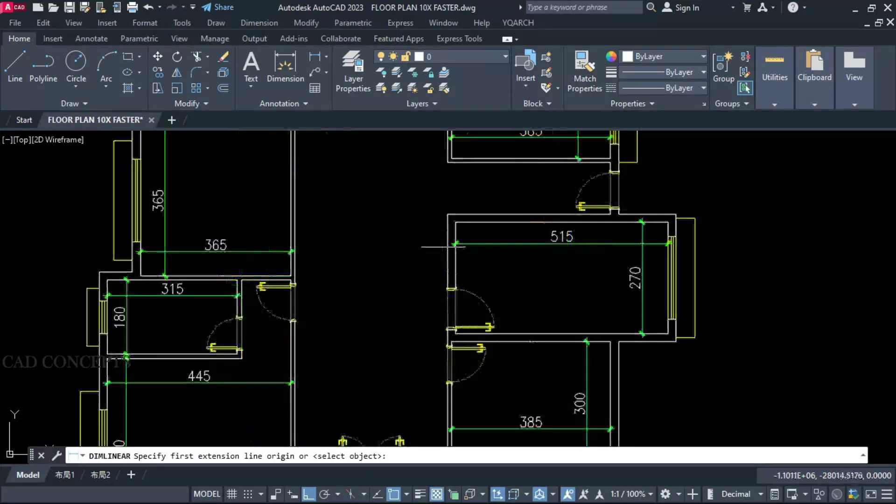
click(447, 243)
click(294, 243)
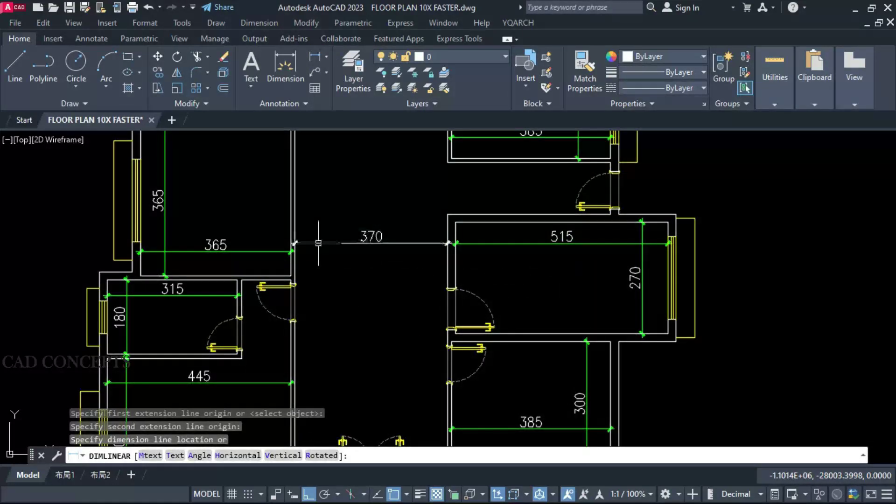
click(319, 244)
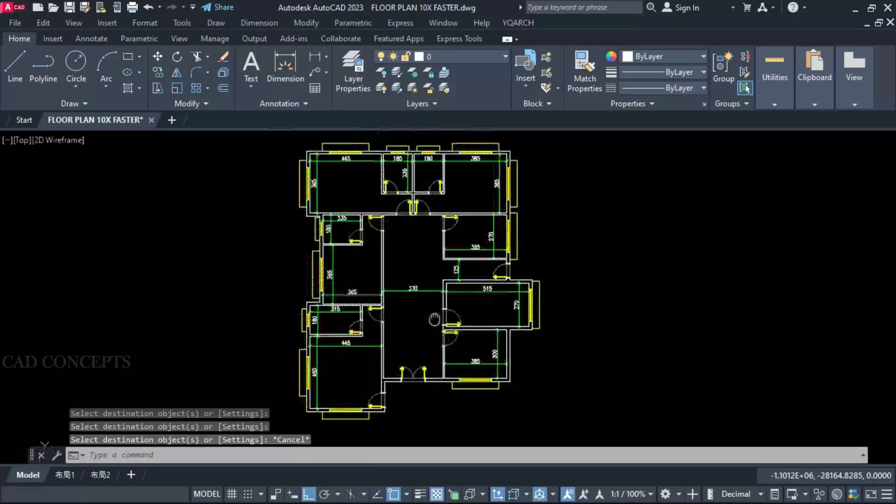
mouse_move(434, 319)
middle_down()
mouse_move(442, 327)
mouse_move(435, 318)
middle_up()
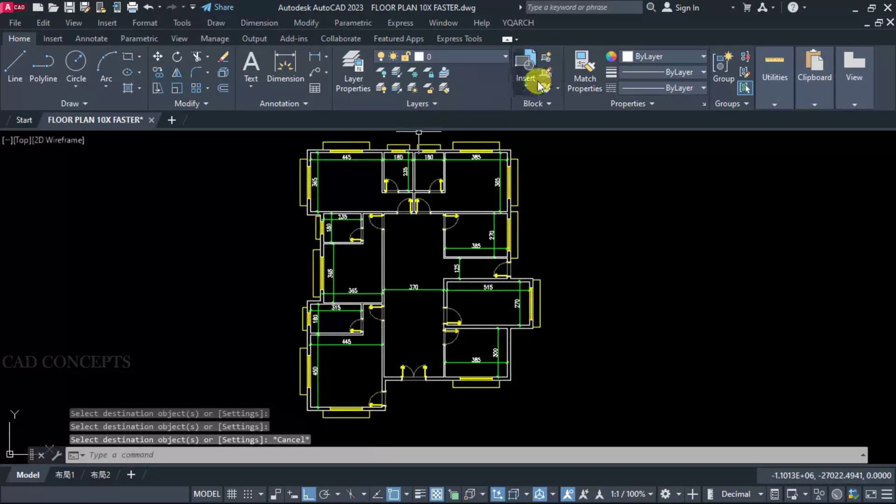
Step: Change the color of the YQ_DIM layer to a muted dark red in the layer properties
click(496, 56)
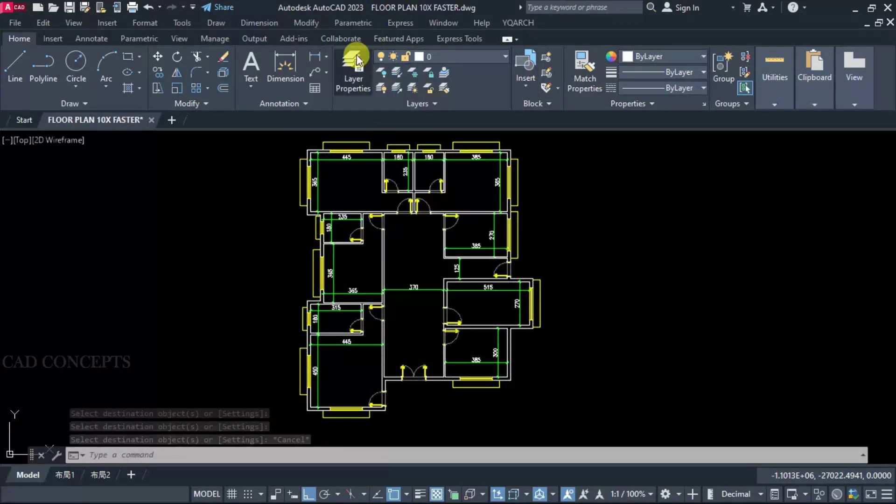
click(357, 59)
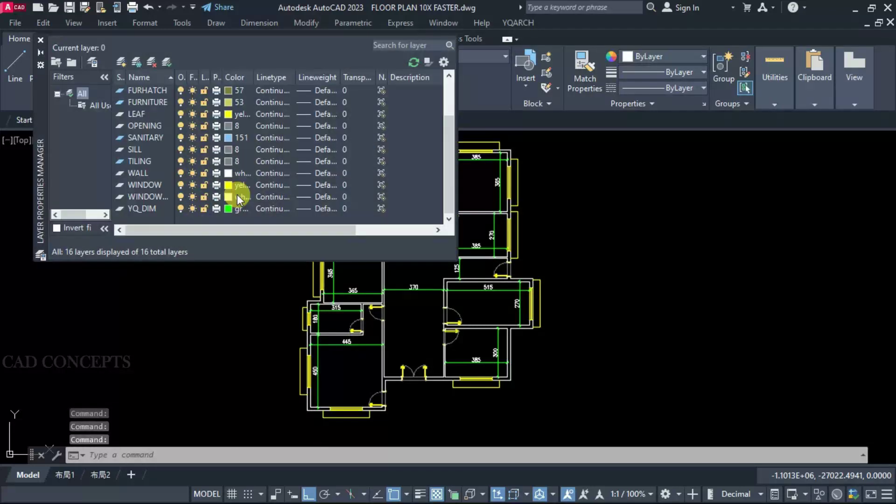
click(229, 209)
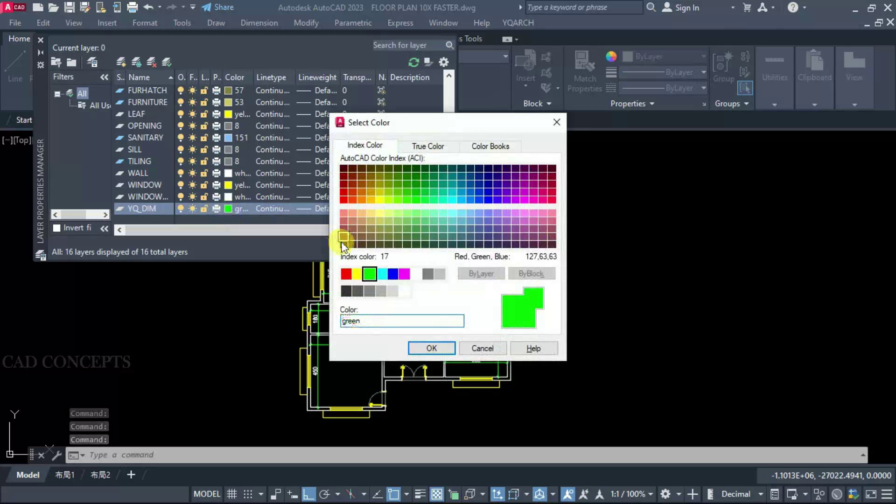
key(Escape)
key(Escape)
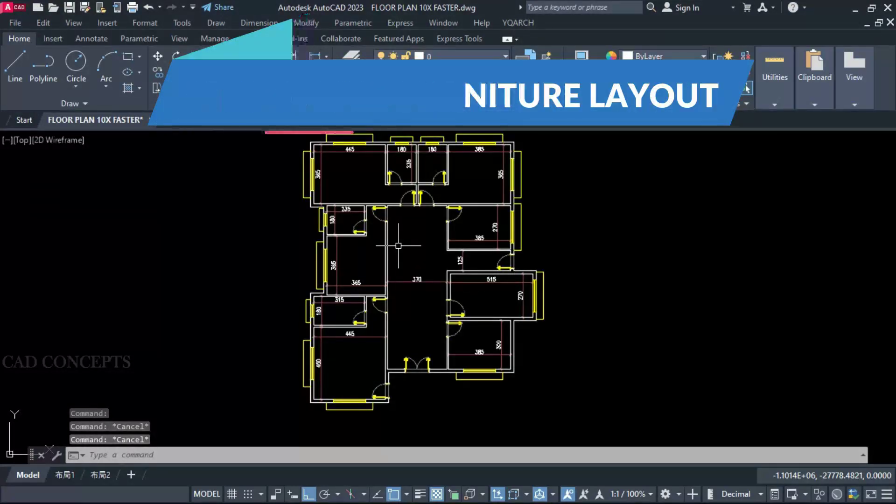
Step: Run the YQArch JJ command in Living Room mode and define the lower-left room from its upper-right to lower-left inner corners
text(jj)
key(Return)
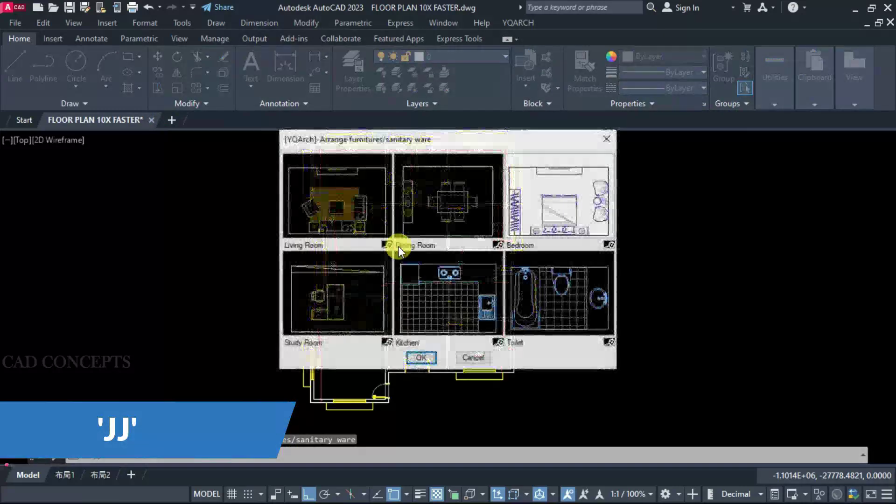
click(351, 211)
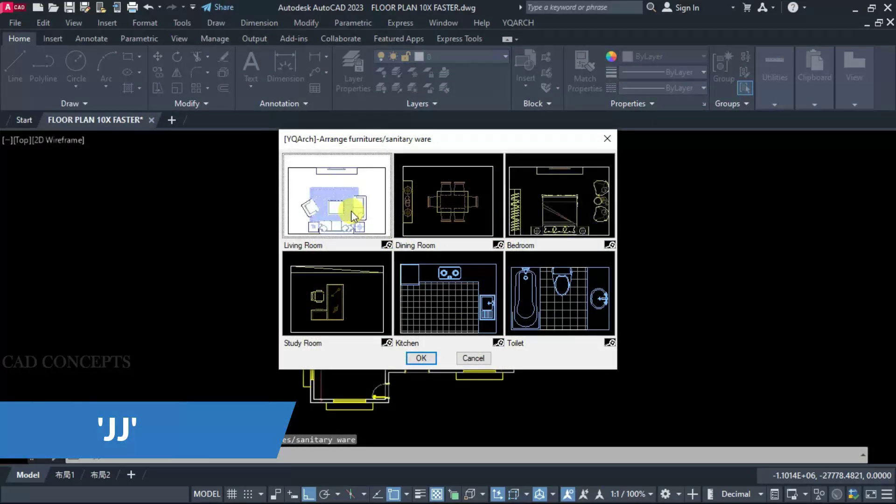
double_click(352, 212)
scroll(413, 282, up, 5)
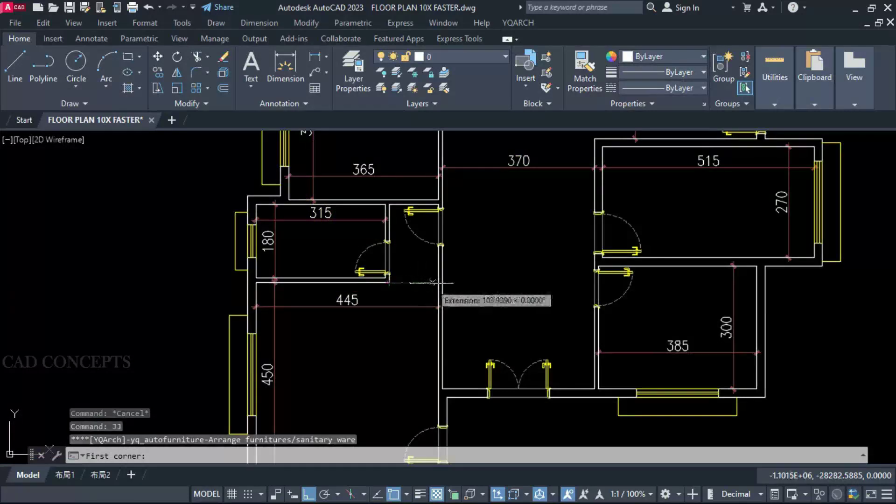
click(436, 276)
scroll(430, 279, down, 2)
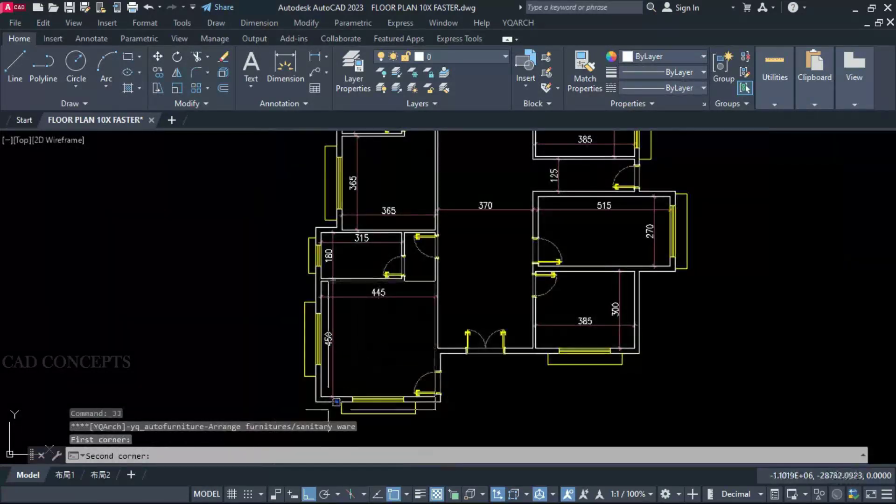
scroll(329, 407, up, 2)
click(317, 389)
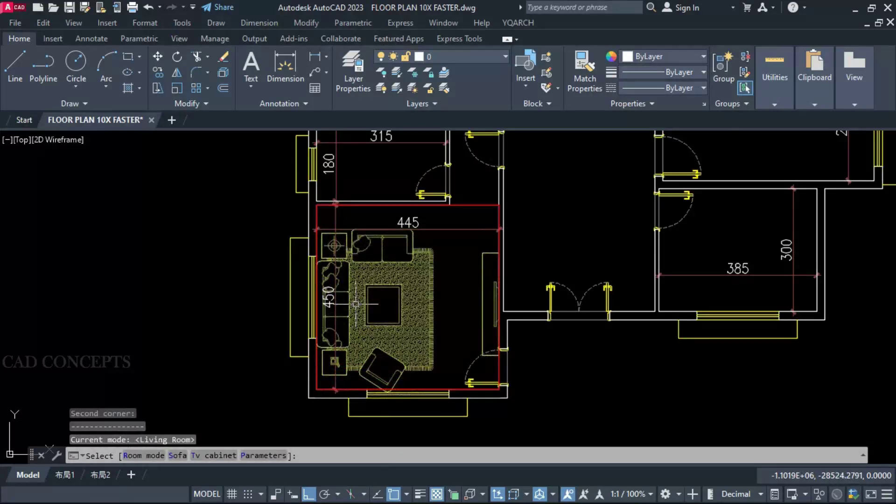
Step: Cycle through the sofa sets and place the one with a sofa facing the TV cabinet and two facing armchairs along the window wall
key(s)
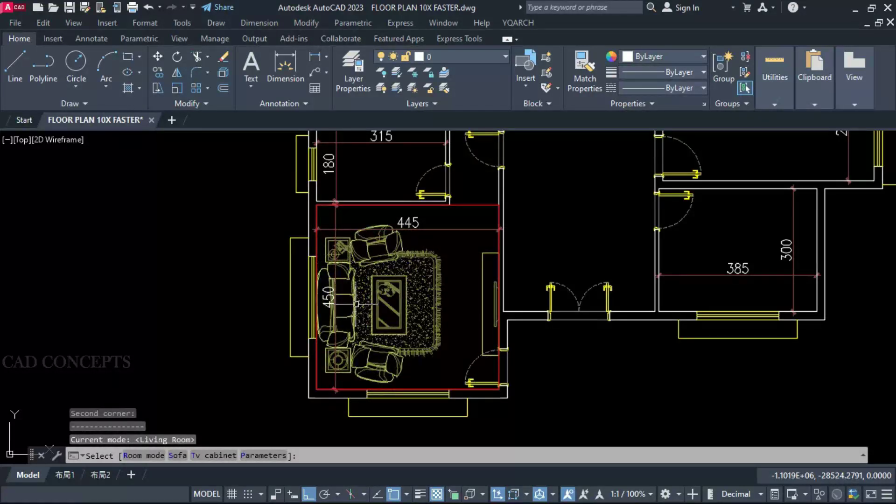
click(356, 304)
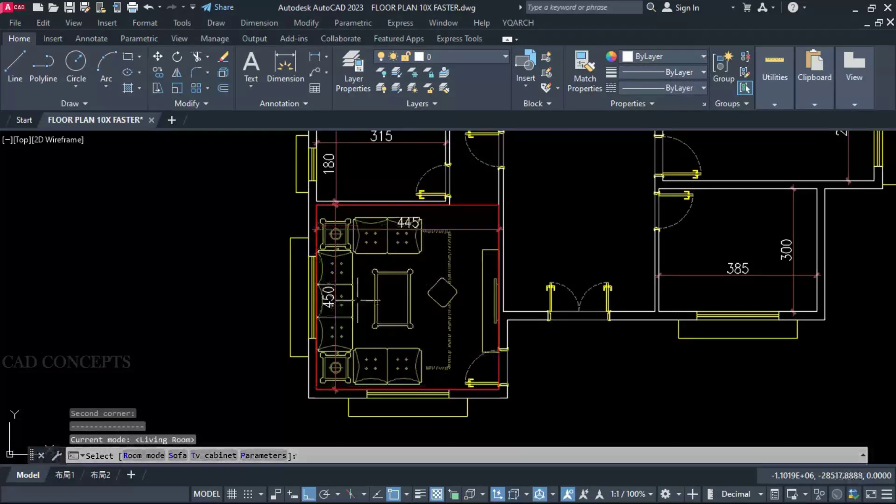
key(s)
key(s)
key(s)
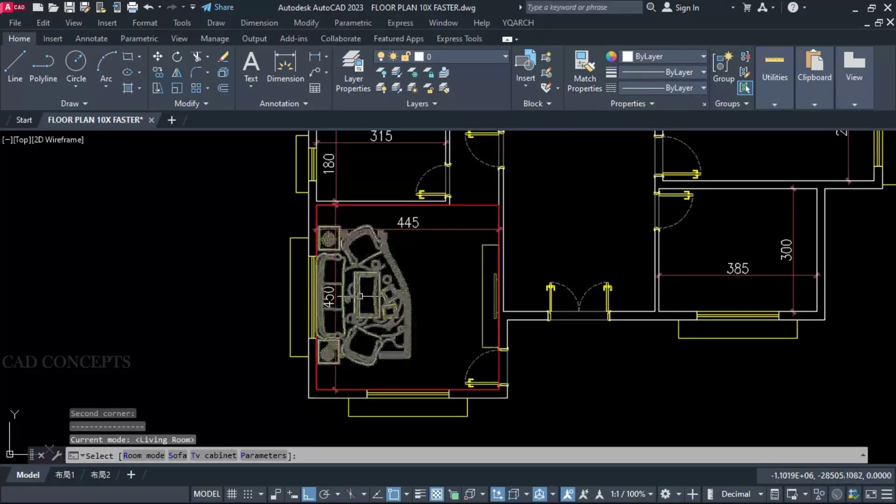
key(s)
key(s)
key(s)
key(s)
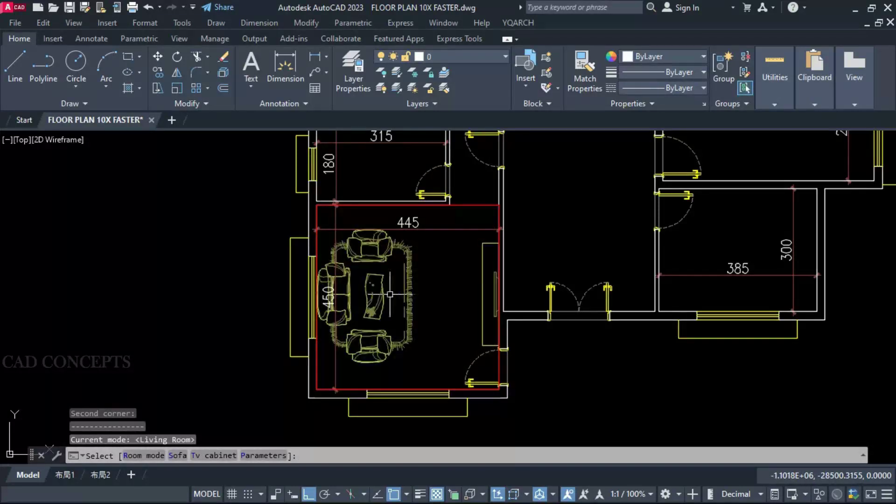
click(389, 294)
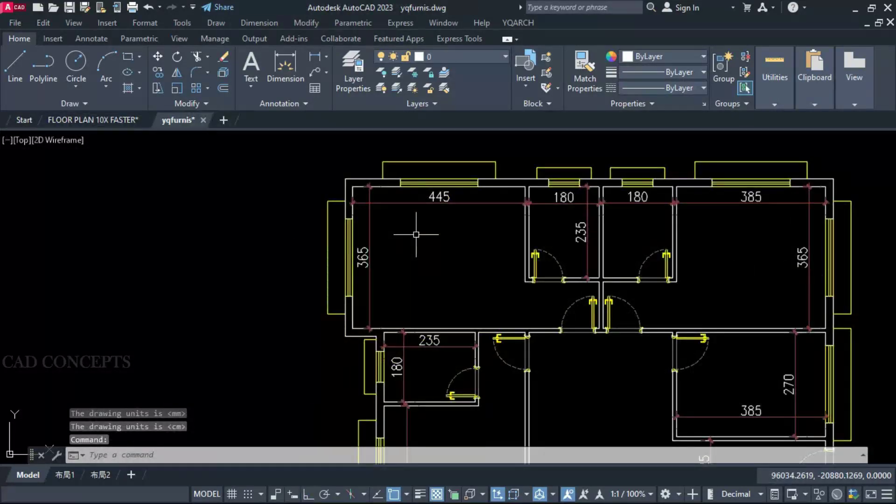
Step: Use JJ in Bedroom mode to furnish the 445-wide upper-left room, with the bed against the top wall and the wardrobe along the right wall
text(JJ)
key(Return)
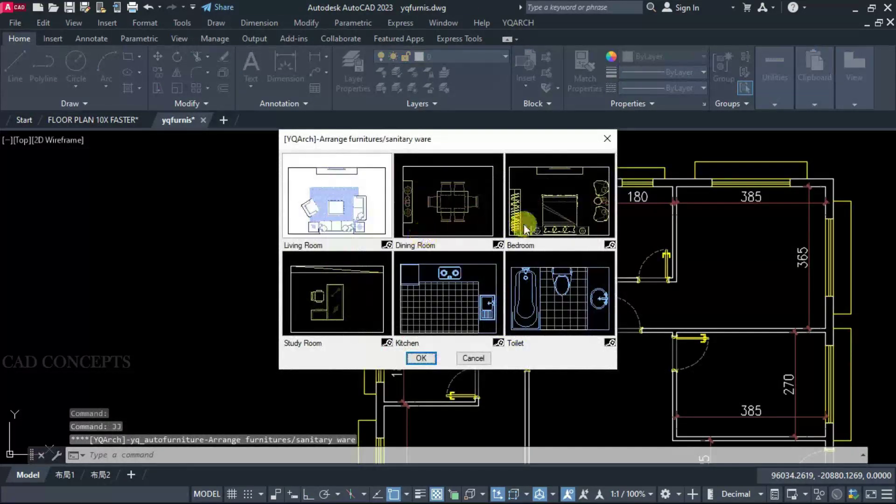
double_click(526, 229)
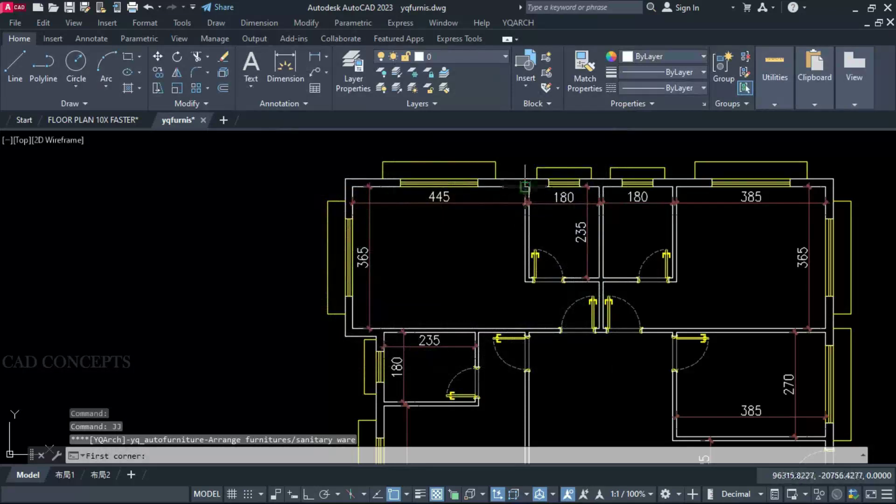
click(525, 186)
click(353, 330)
click(405, 234)
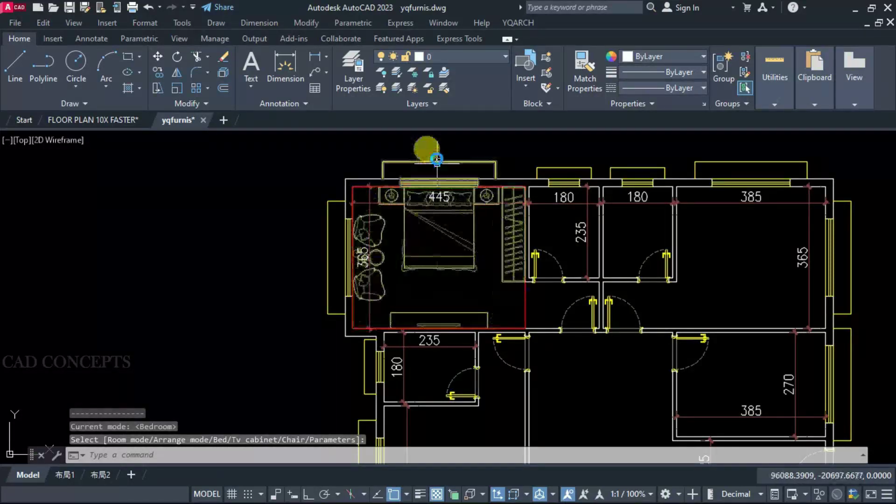
click(282, 205)
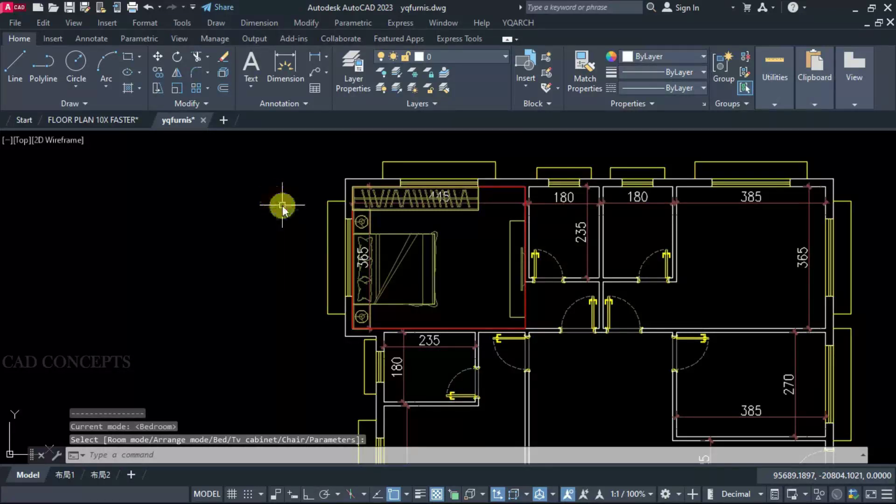
key(Escape)
Step: Erase the top-wall windows of the 445-wide and 385-wide upper bedrooms using the YQArch EW command
click(432, 161)
text(EW)
key(Return)
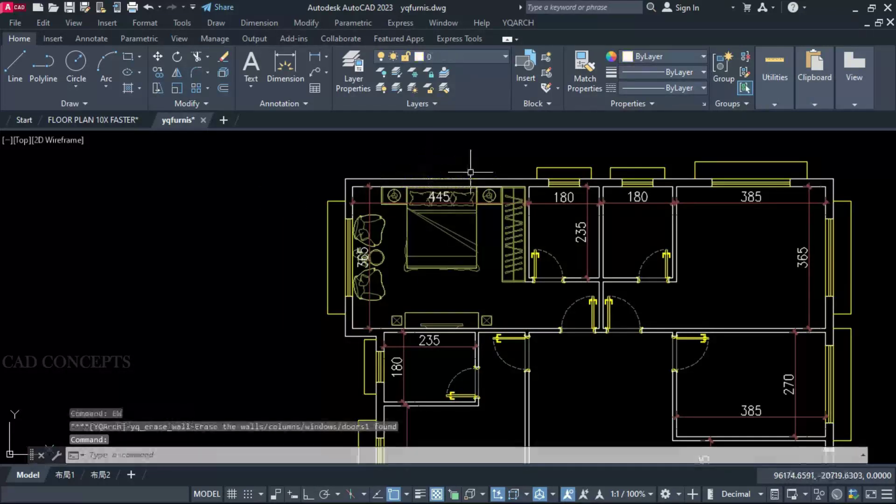
click(700, 162)
key(space)
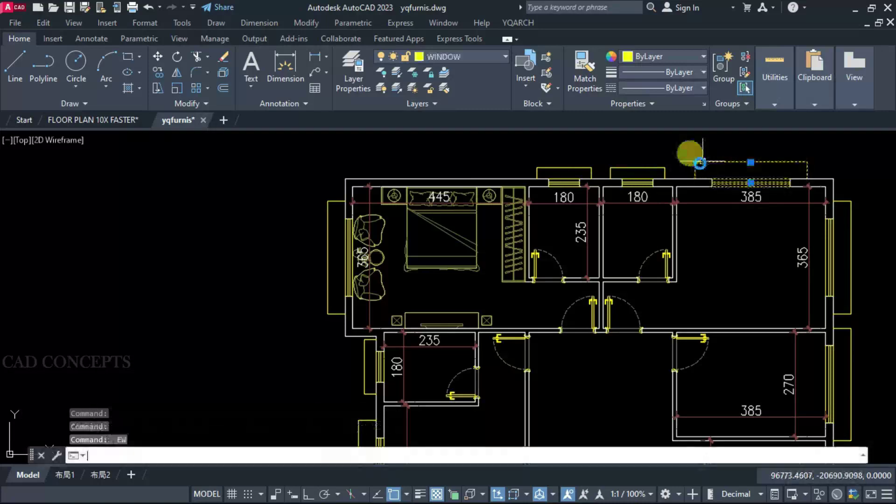
Step: Run JJ in Bedroom mode and define the 385-wide upper-right room by its upper-left and lower-right inner corners
middle_drag(659, 263, 563, 252)
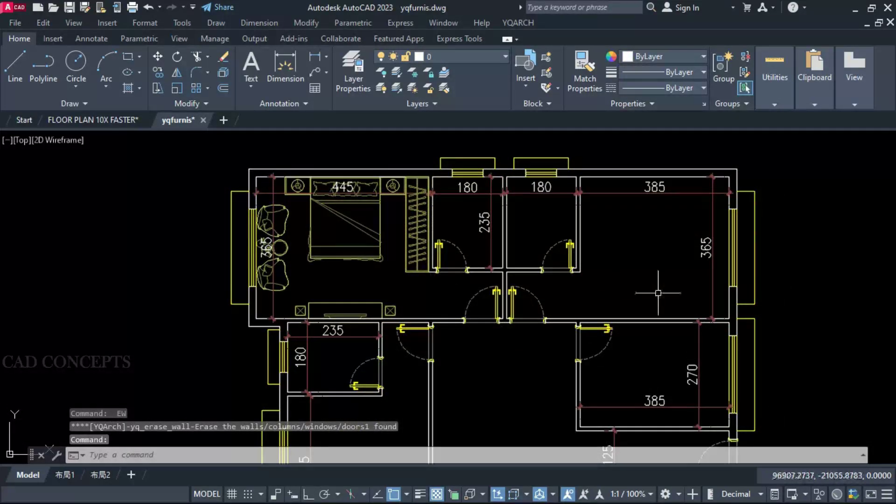
text(JJ)
key(Return)
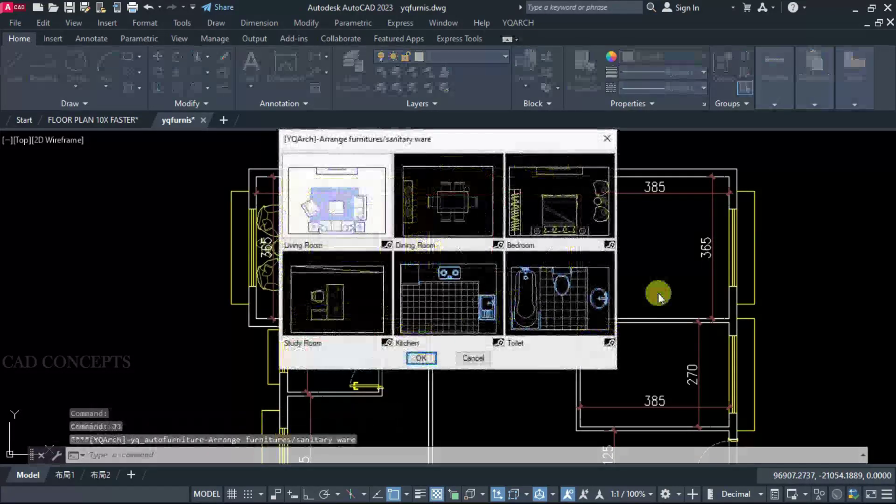
double_click(576, 293)
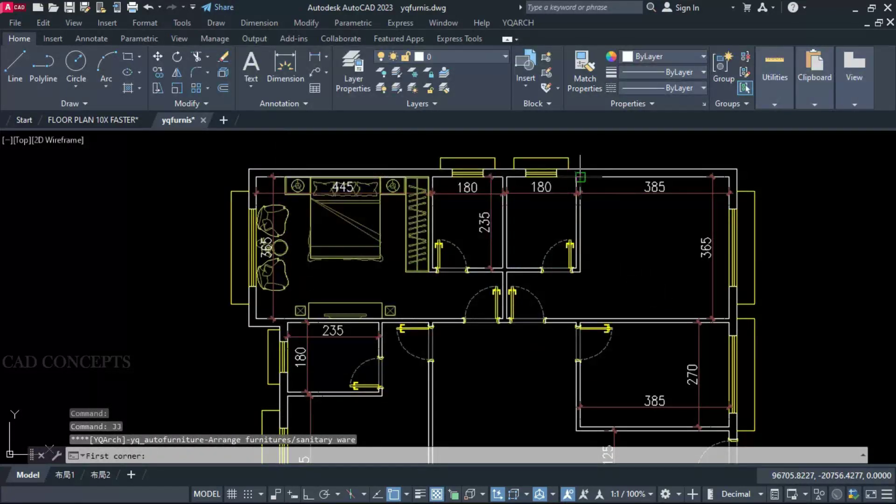
click(580, 177)
click(728, 318)
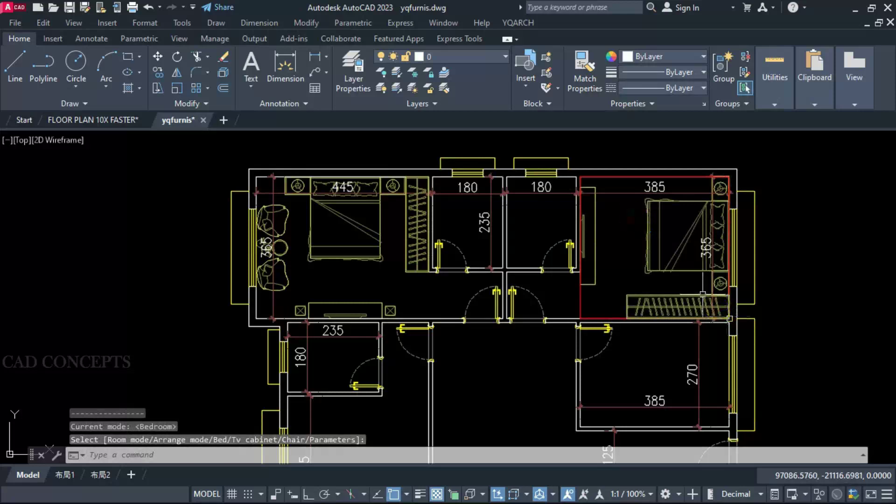
Step: Place the bed against the top wall, the wardrobe along the left wall and the TV cabinet opposite in the upper-right bedroom
click(646, 227)
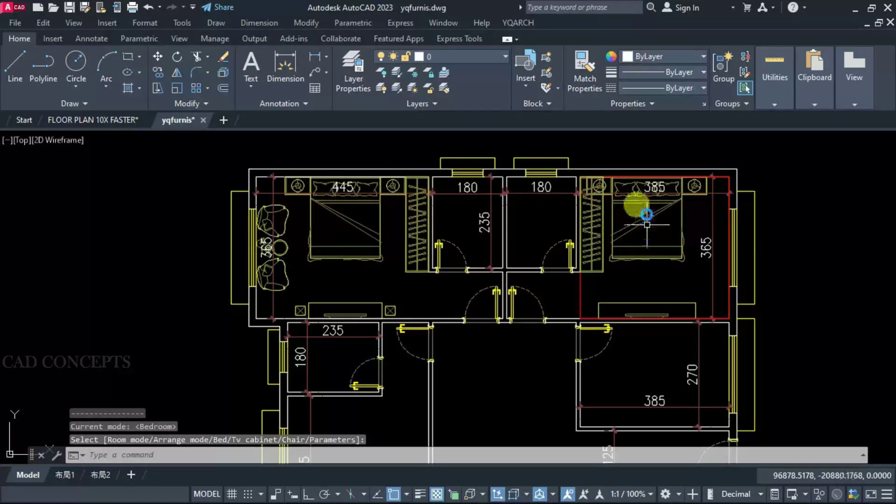
click(649, 202)
click(652, 197)
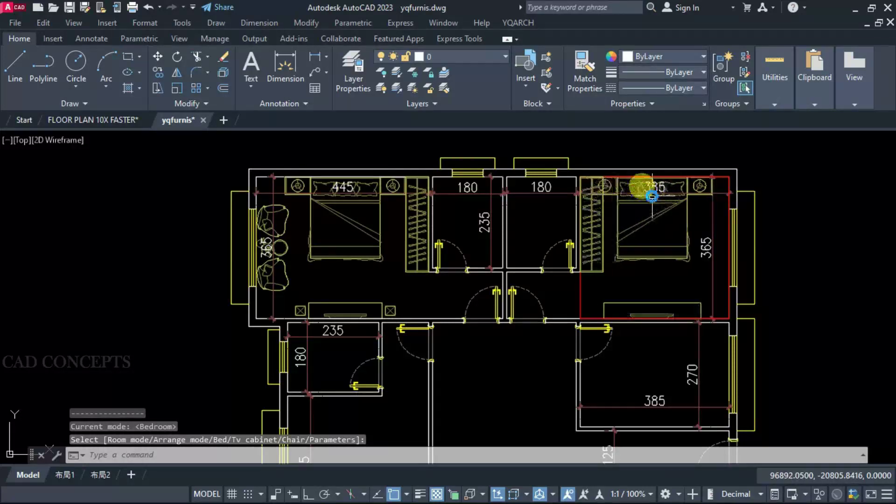
click(651, 196)
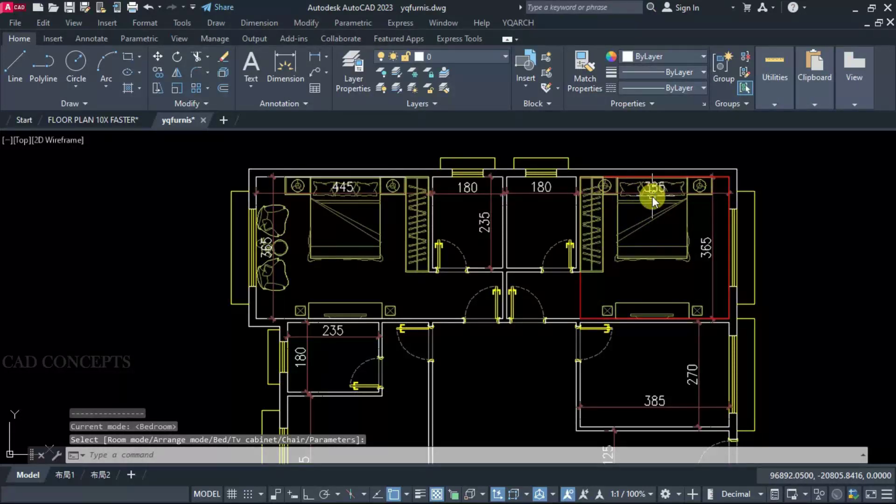
right_click(651, 196)
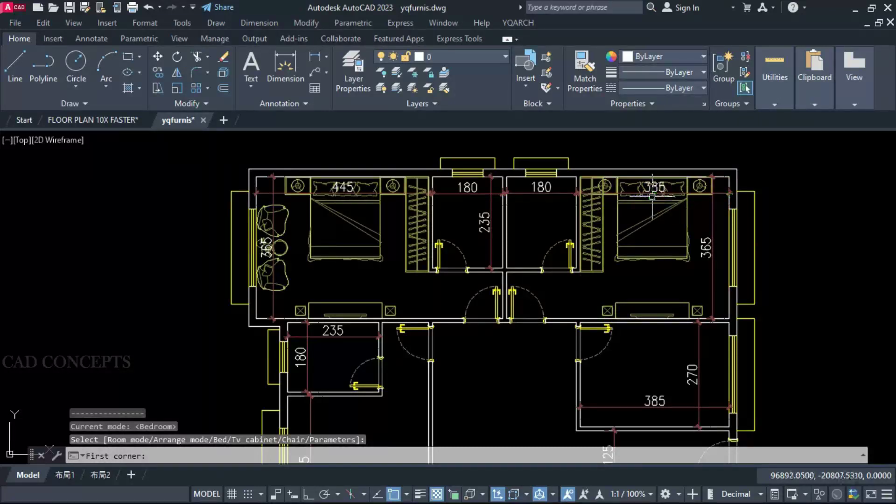
key(Escape)
Step: Move the bed in the upper-right 385-wide bedroom horizontally away from the wardrobe, toward the right wall, with Ortho on
click(653, 196)
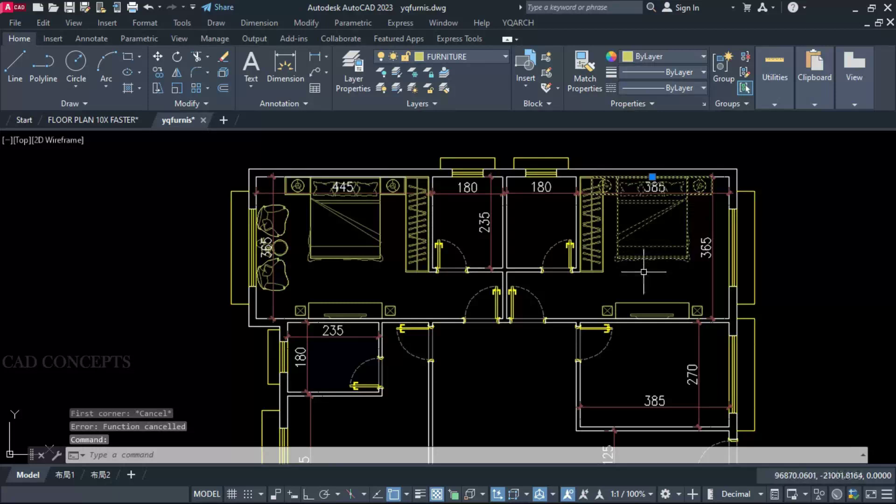
text(m)
key(Return)
click(805, 280)
key(F8)
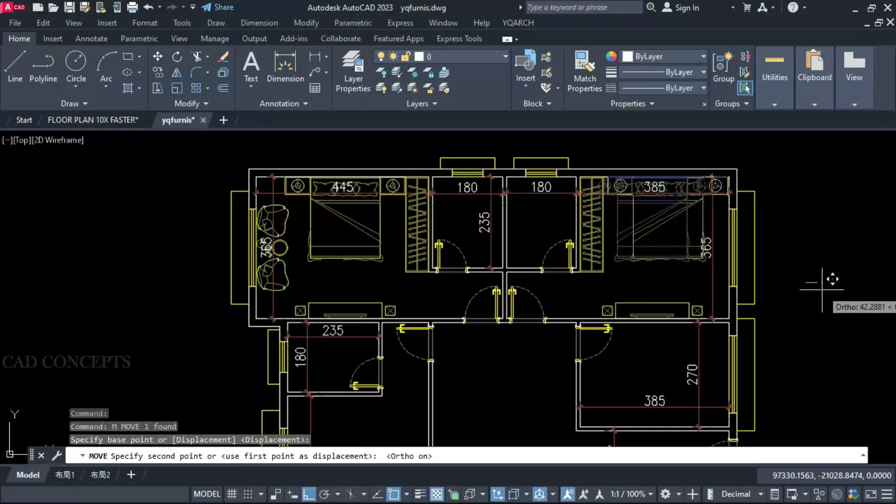
click(821, 290)
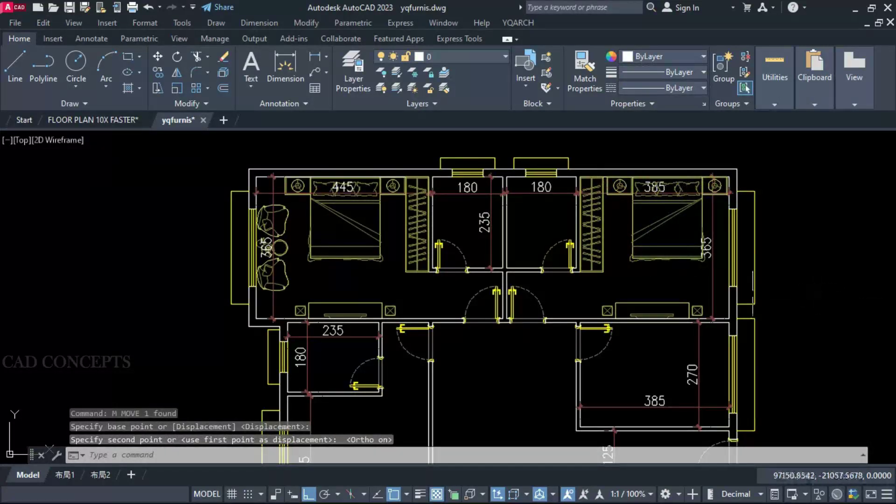
Step: Run JJ in Toilet mode and define the left 180-wide upper bathroom by its upper-left and lower-right inner corners
scroll(411, 241, down, 2)
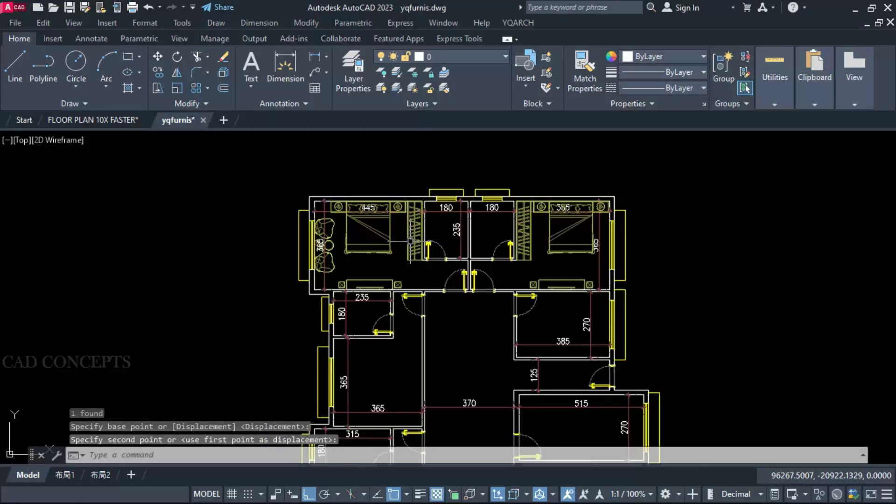
scroll(450, 237, up, 2)
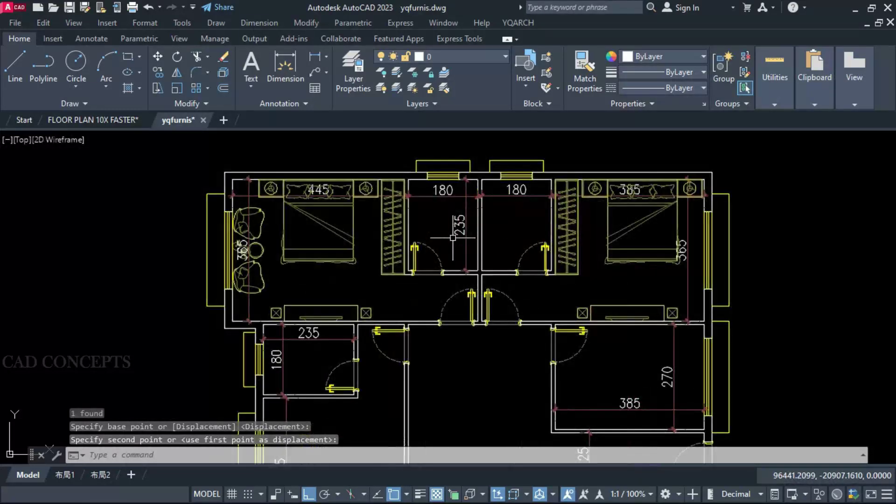
text(jj)
key(Return)
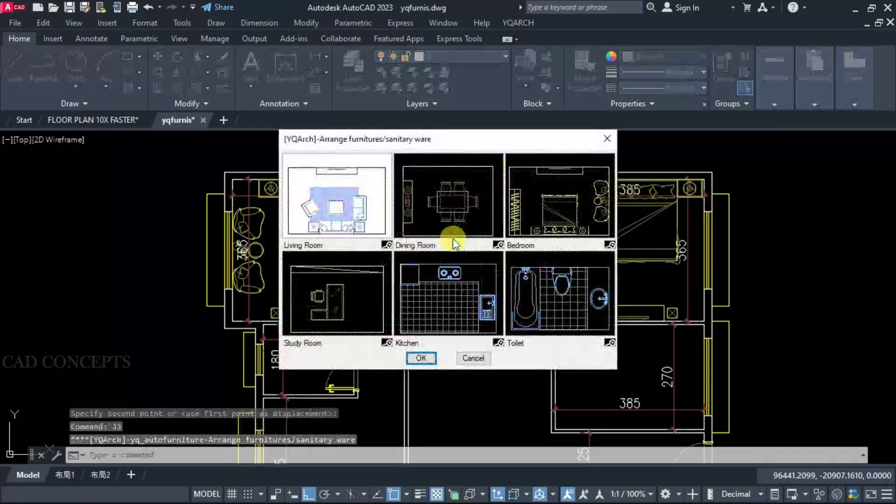
click(560, 300)
double_click(558, 296)
scroll(428, 209, up, 2)
click(398, 163)
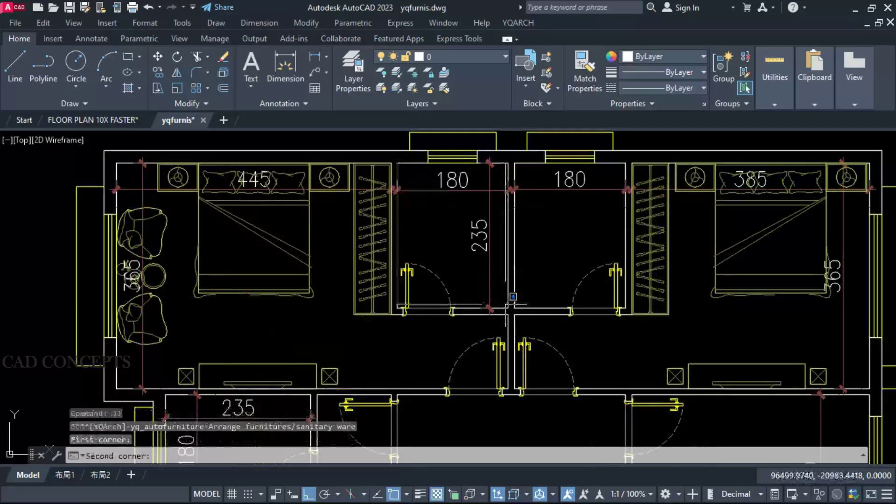
click(508, 308)
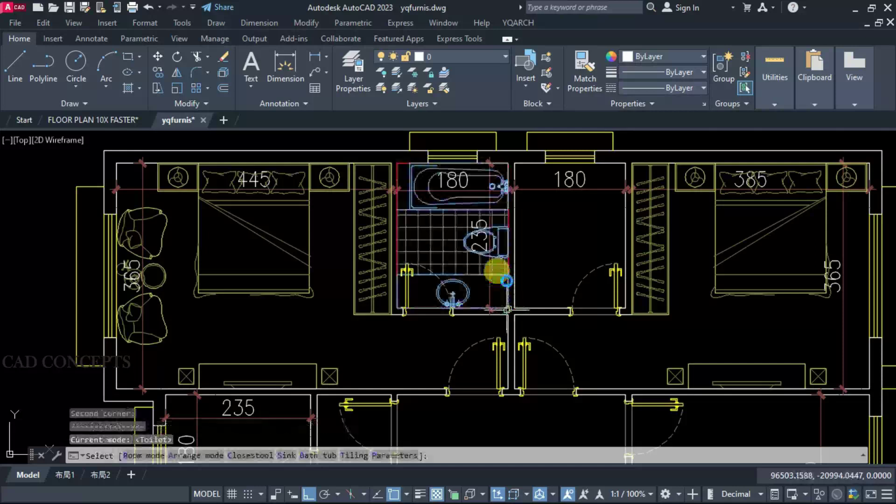
Step: Arrange the left bathroom with the bathtub along the top wall and the toilet and sink on the right wall, and finish JJ
click(537, 250)
click(544, 249)
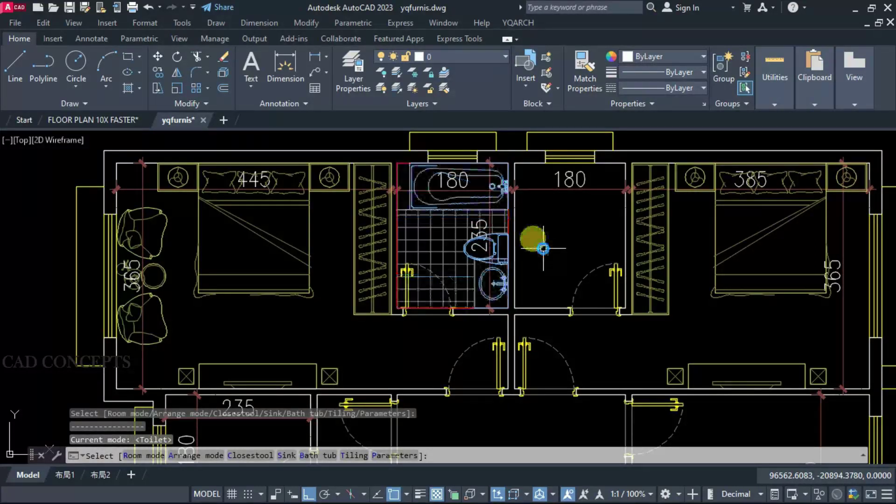
click(551, 238)
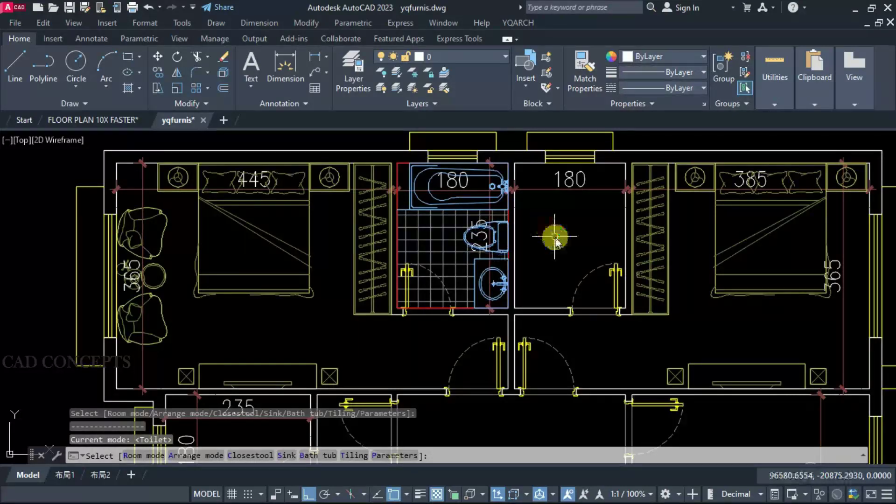
click(555, 236)
key(Escape)
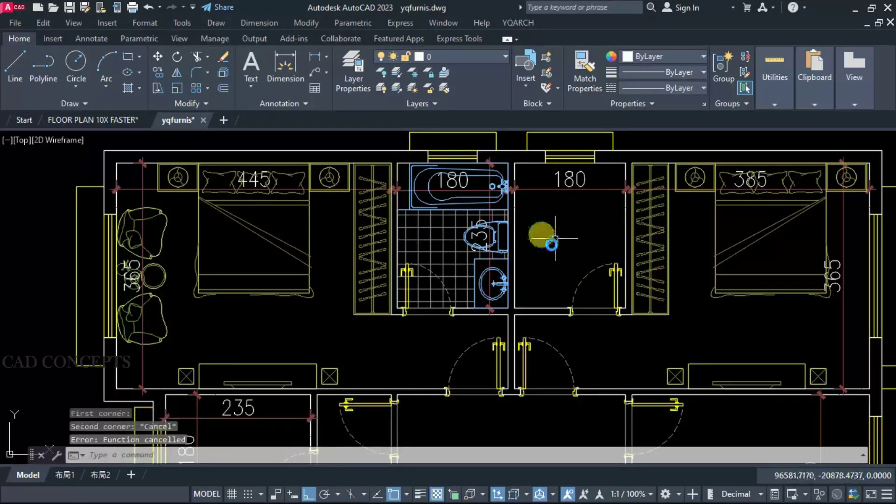
Step: Mirror the left bathroom's fixtures and tiling into the adjacent 180-wide bathroom about the middle of their shared wall, keeping the originals
click(481, 180)
click(470, 263)
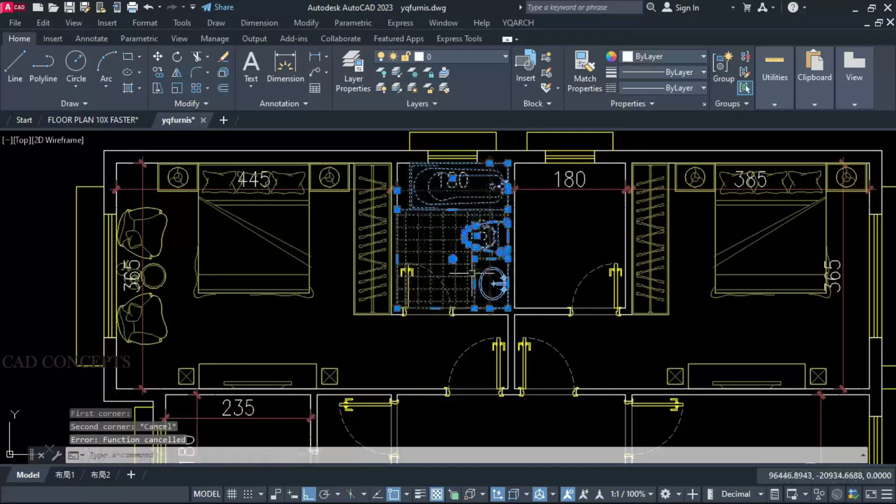
shift+click(481, 191)
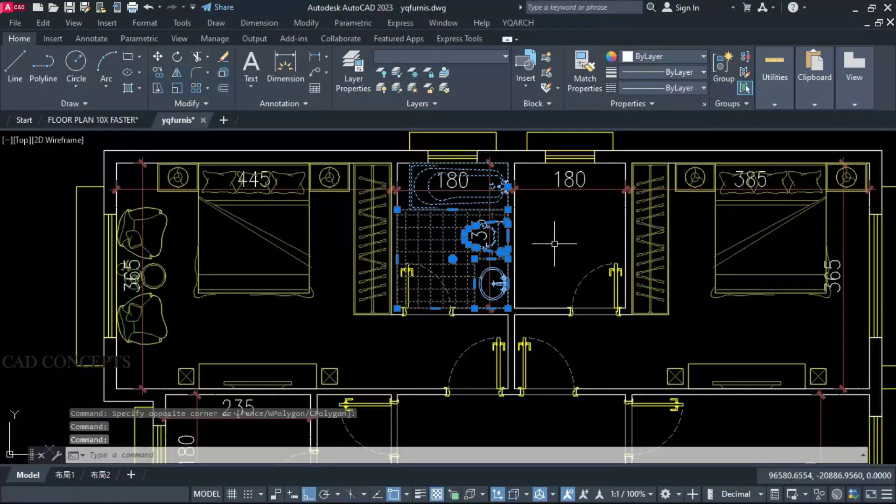
text(mi)
key(Return)
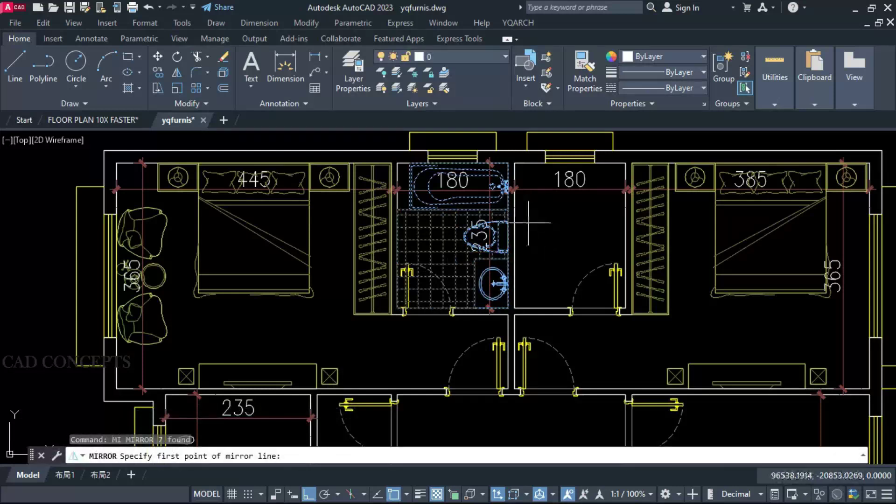
key(Escape)
text(mi)
key(Return)
text(p)
key(Return)
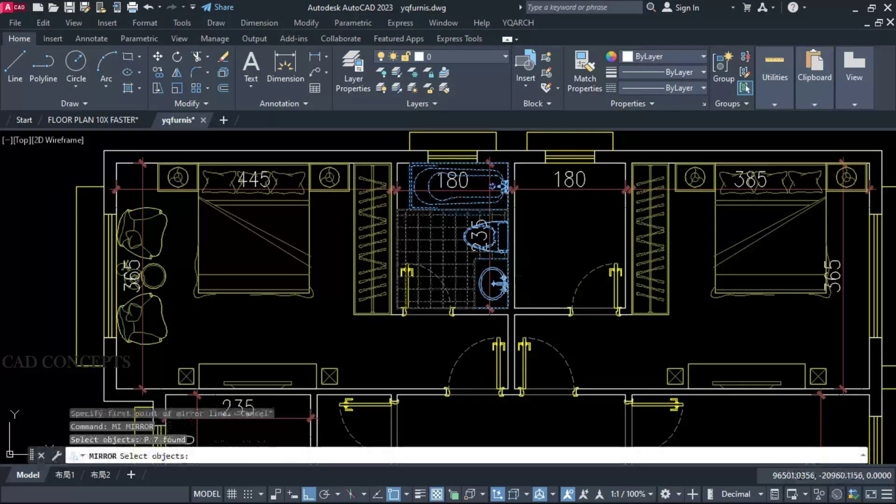
click(505, 289)
click(498, 288)
key(Return)
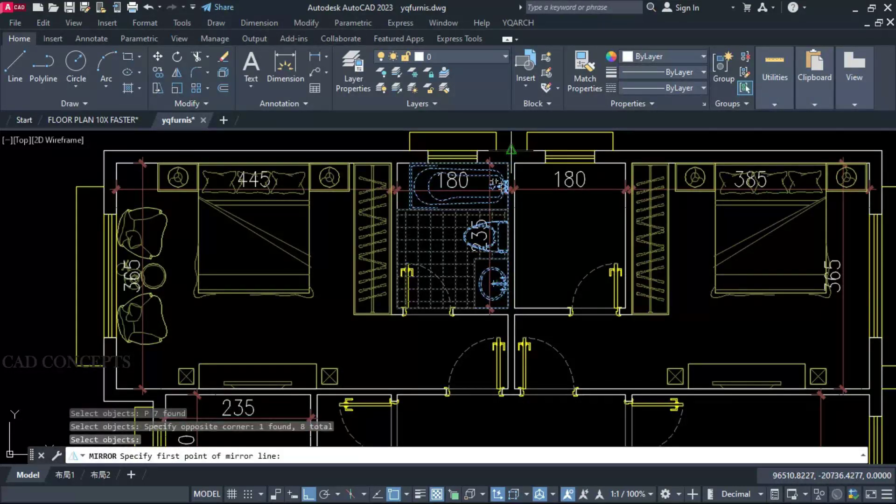
click(512, 150)
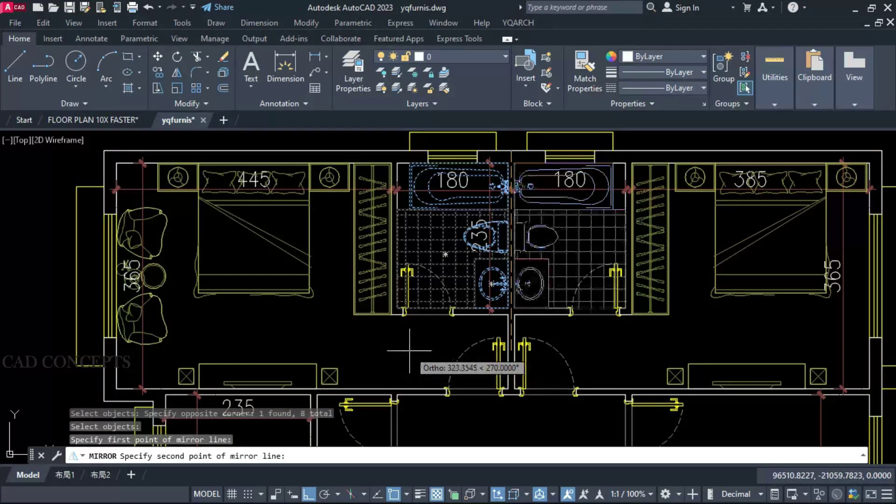
click(410, 351)
key(Return)
key(Escape)
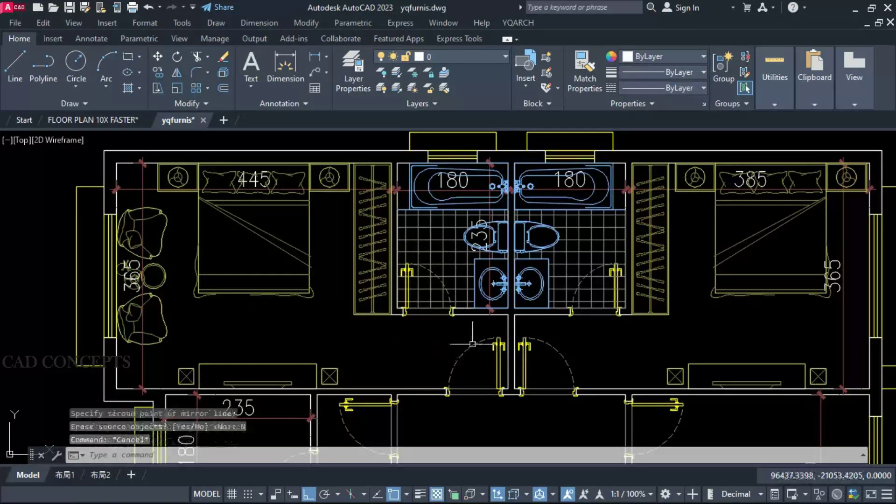
Step: Copy the left upper bathroom's fixtures and tiling to the empty space outside the left wall, beside the 235 by 180 bathroom
scroll(544, 205, down, 4)
scroll(433, 356, up, 3)
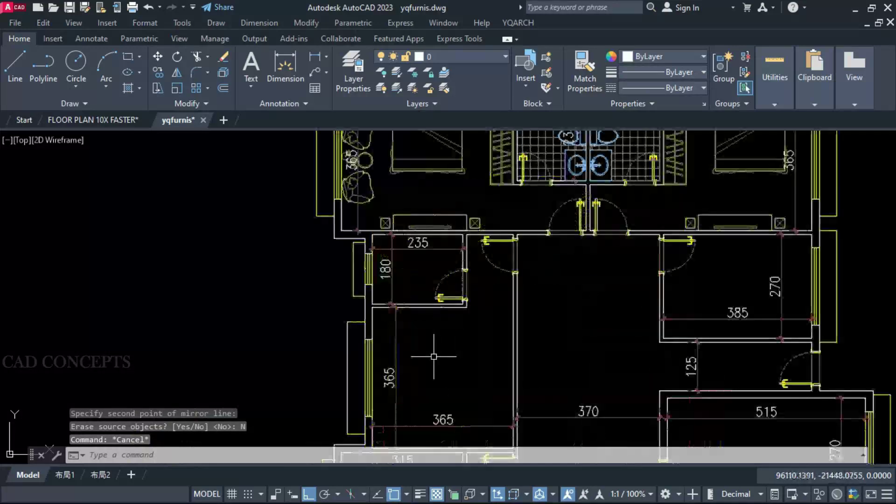
middle_drag(434, 356, 452, 405)
text(co)
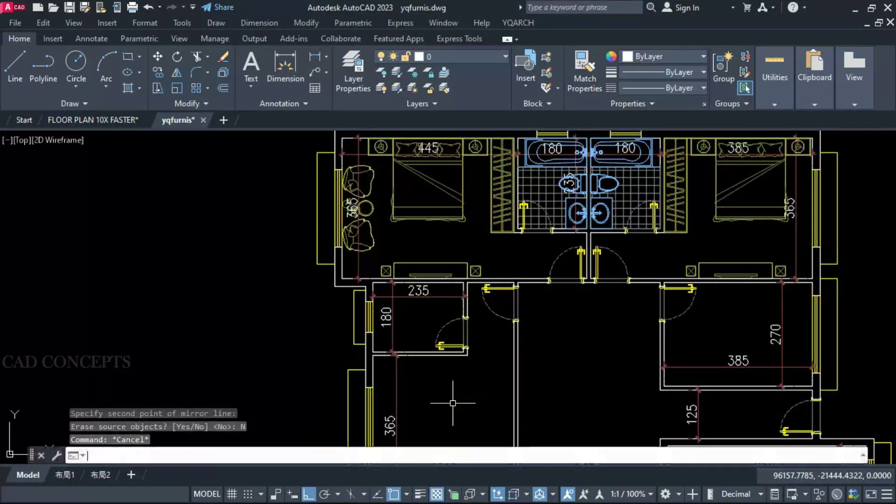
key(Return)
text(p)
key(Return)
key(Return)
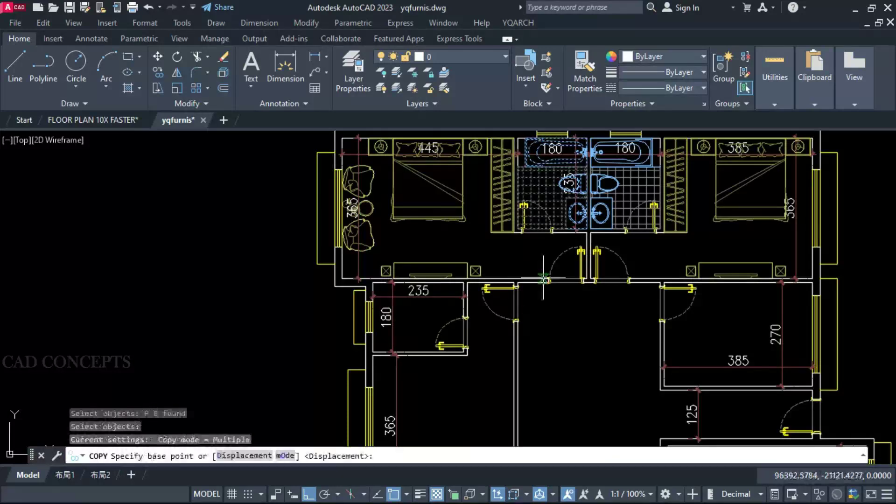
scroll(583, 140, up, 2)
click(591, 137)
scroll(591, 140, down, 4)
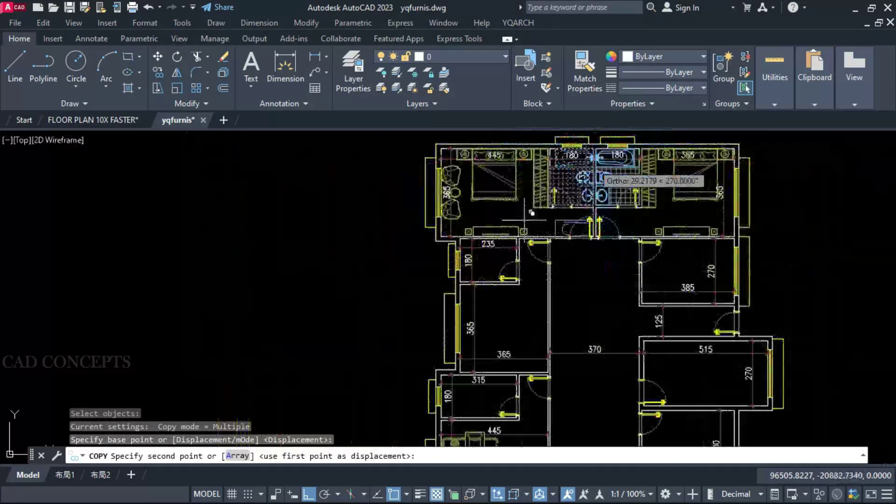
click(436, 241)
scroll(418, 269, up, 2)
key(Escape)
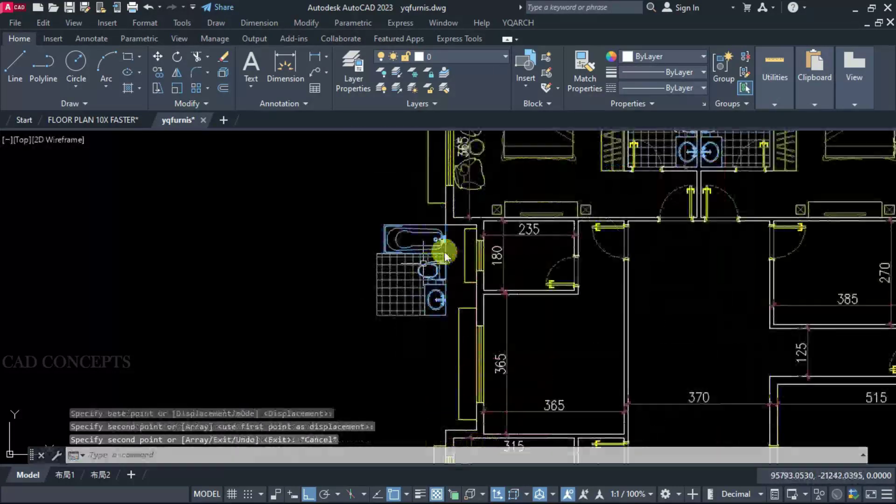
Step: Rotate the copied bathroom set a quarter turn counterclockwise, so the bathtub runs vertically along the left side
click(451, 241)
click(419, 293)
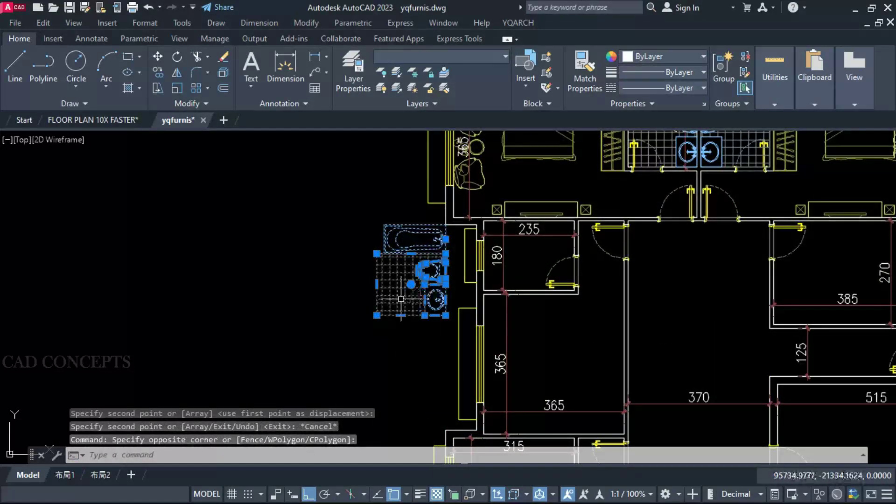
text(r)
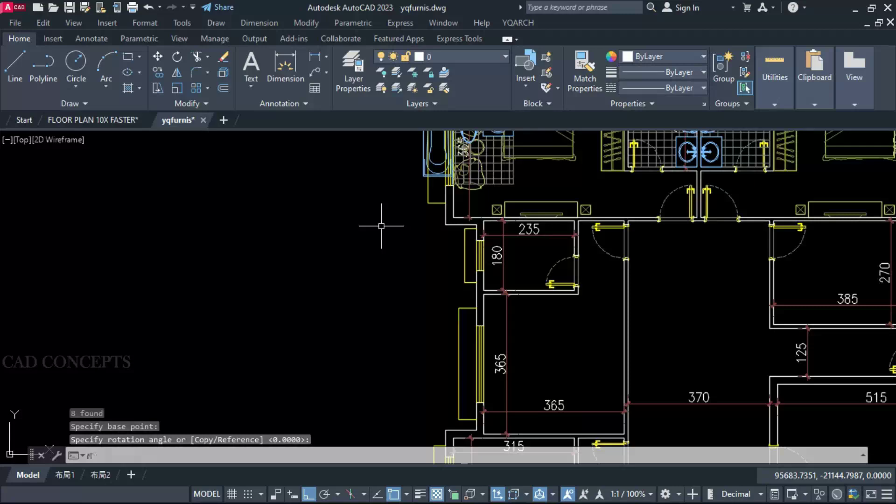
Step: Move the rotated bathroom set into the 235 by 180 bathroom, aligning its upper-left corner with the room's inner corner
key(Escape)
text(m)
key(Return)
text(p)
key(Return)
key(Return)
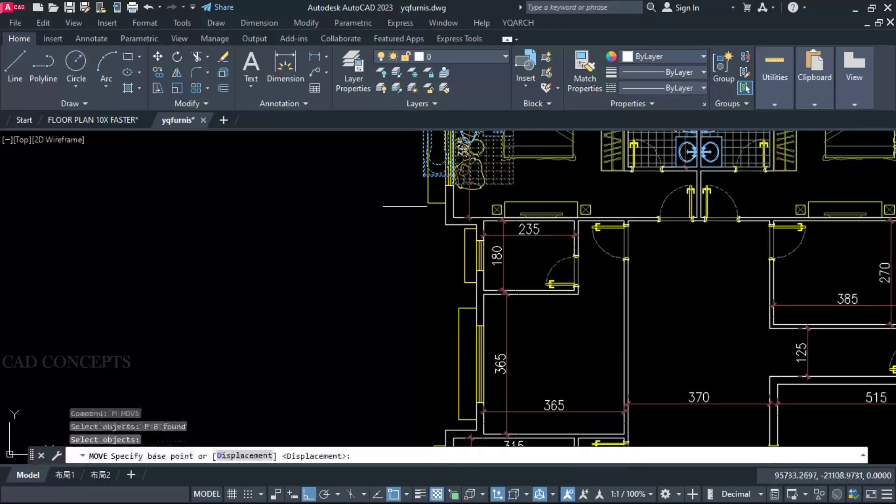
scroll(410, 268, down, 2)
click(410, 184)
scroll(447, 257, up, 3)
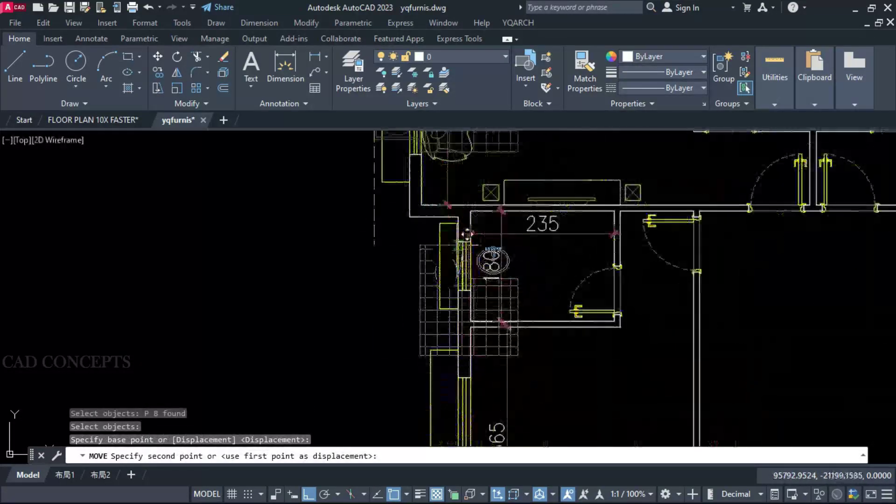
click(471, 211)
Step: Run JJ in Toilet mode and define the 315 by 180 bathroom by its lower-left and upper-right inner corners
scroll(409, 257, down, 3)
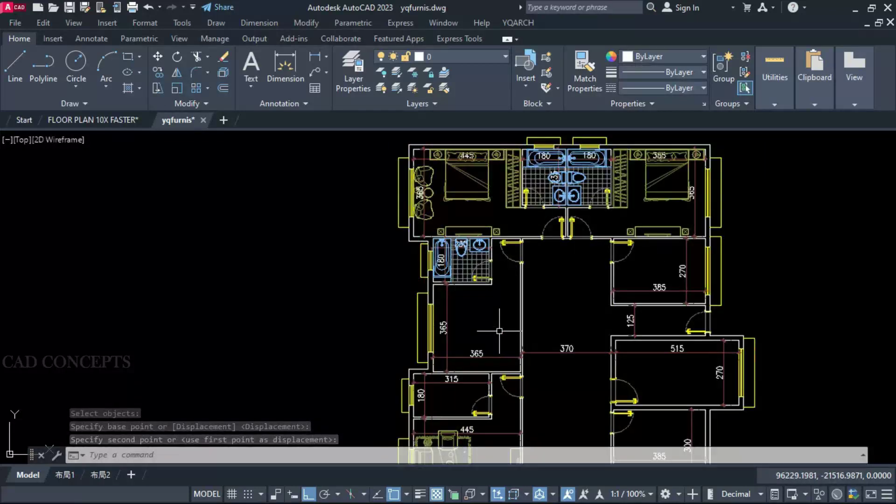
text(jj)
key(Return)
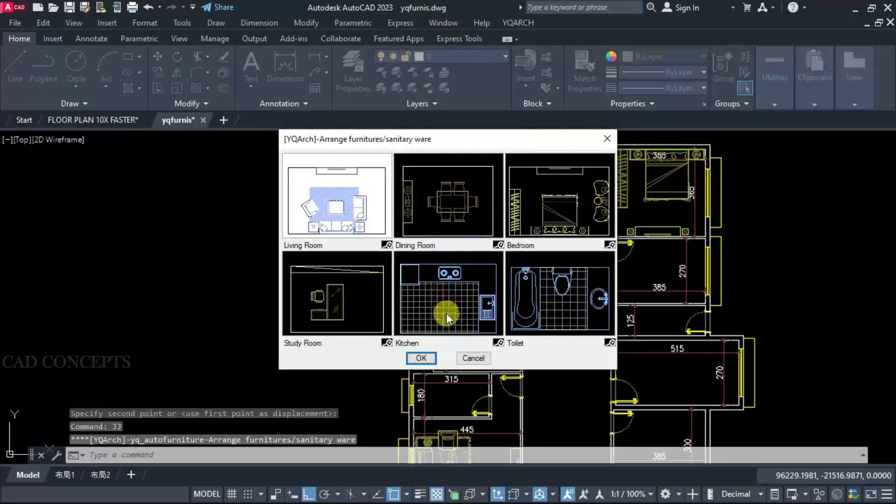
double_click(556, 308)
scroll(440, 419, up, 2)
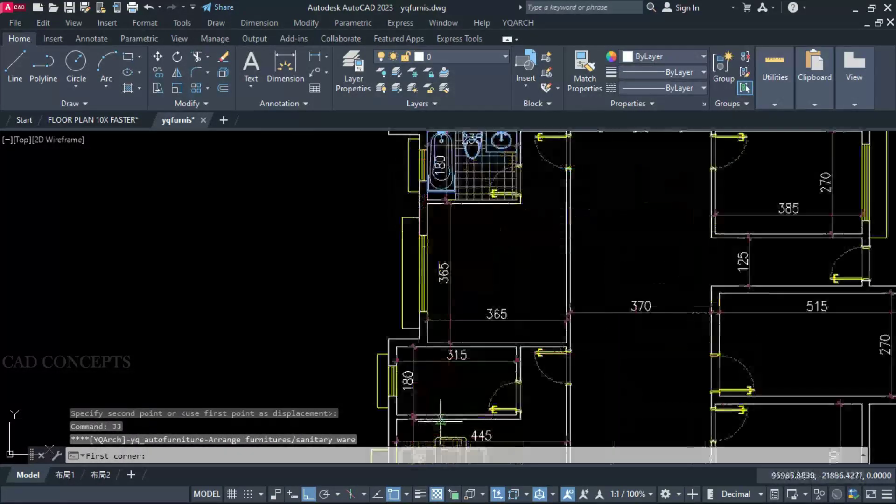
click(396, 412)
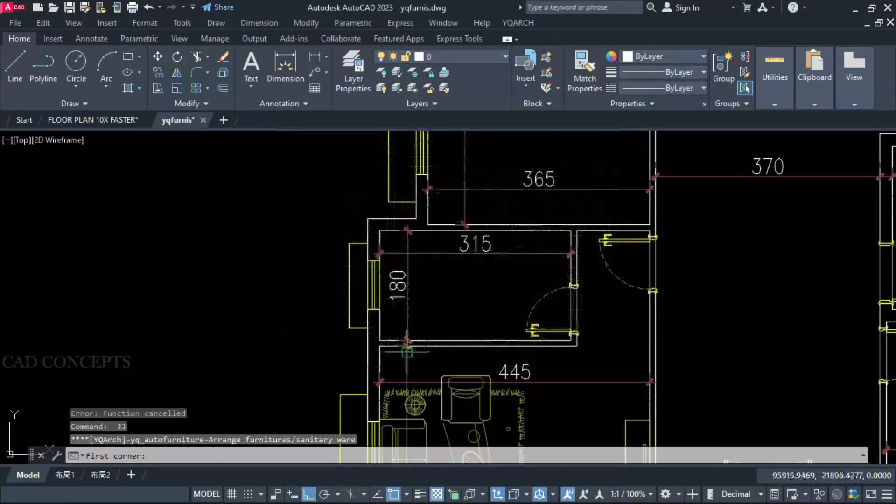
scroll(407, 353, up, 2)
click(363, 333)
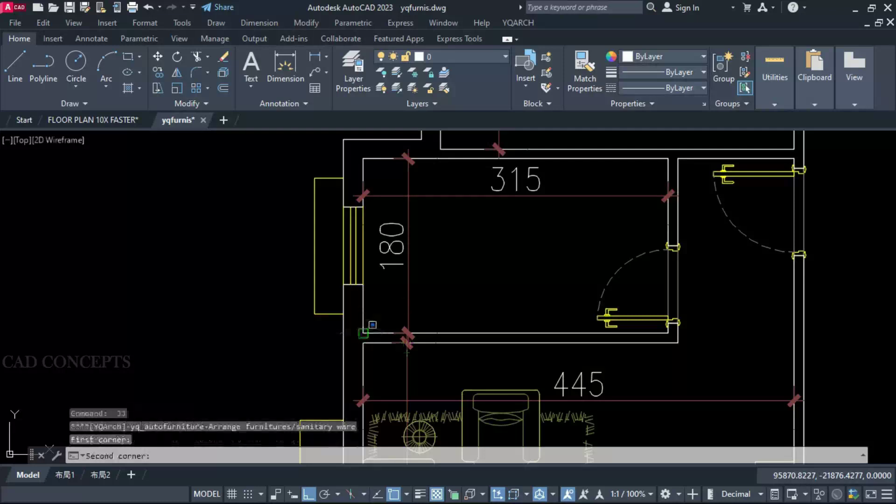
click(668, 158)
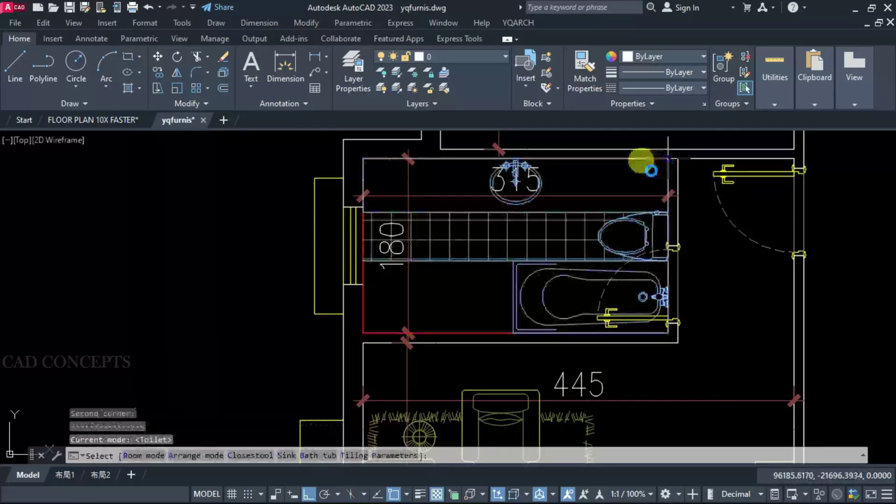
Step: Cycle the 315 by 180 bathroom arrangements and place the one with the bathtub on the left and the sink in the upper-right corner
click(513, 168)
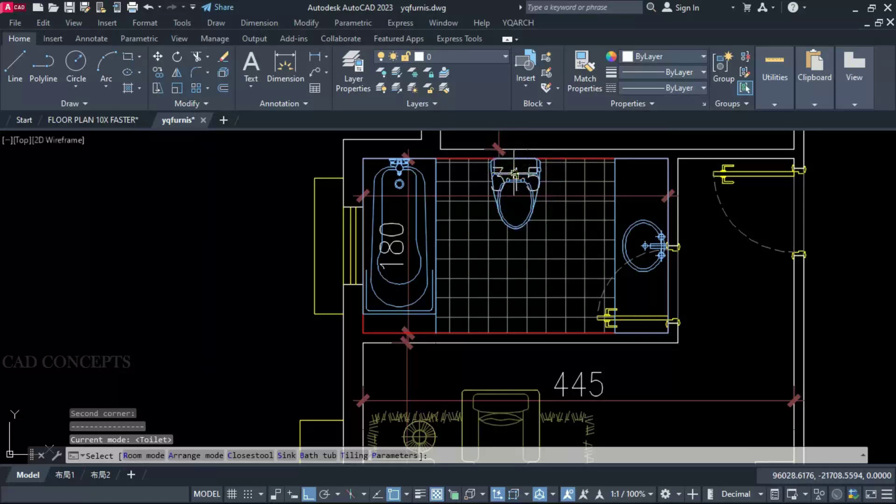
click(513, 173)
click(515, 177)
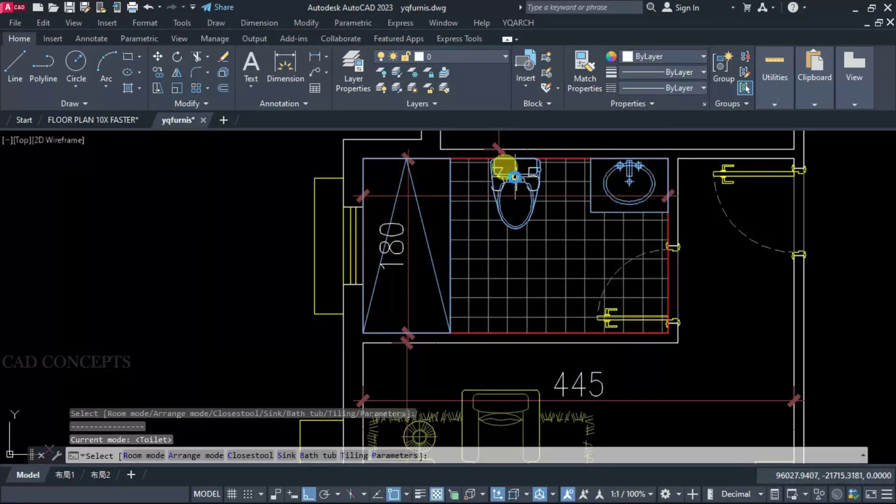
click(514, 177)
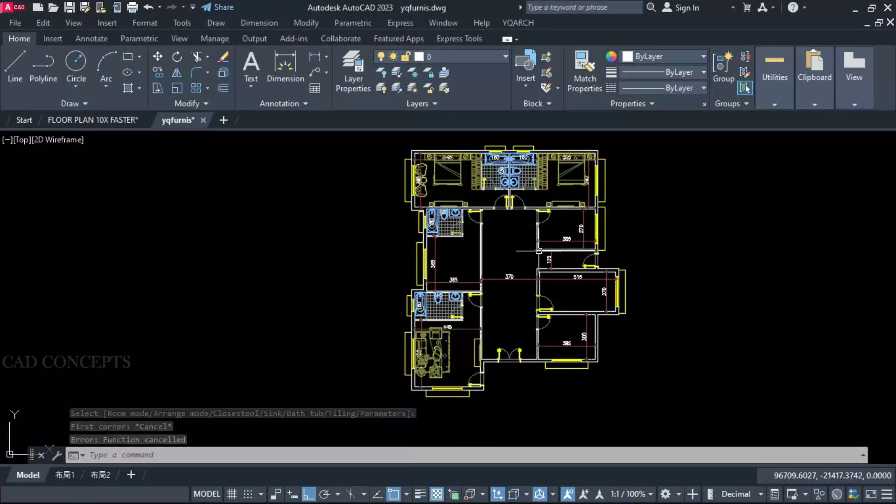
Step: Run JJ in Kitchen mode and define the 385 by 270 room by its lower-left and upper-right inner corners
text(jd)
text(JJ)
key(Return)
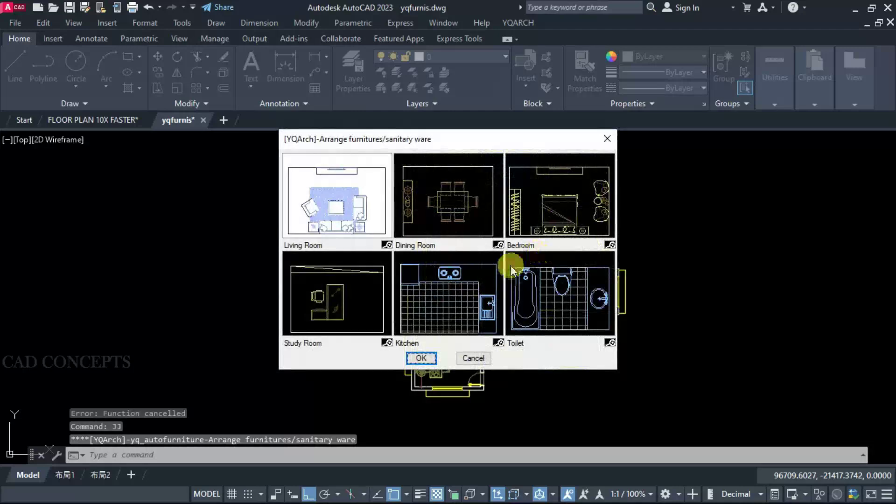
click(471, 304)
scroll(536, 240, up, 5)
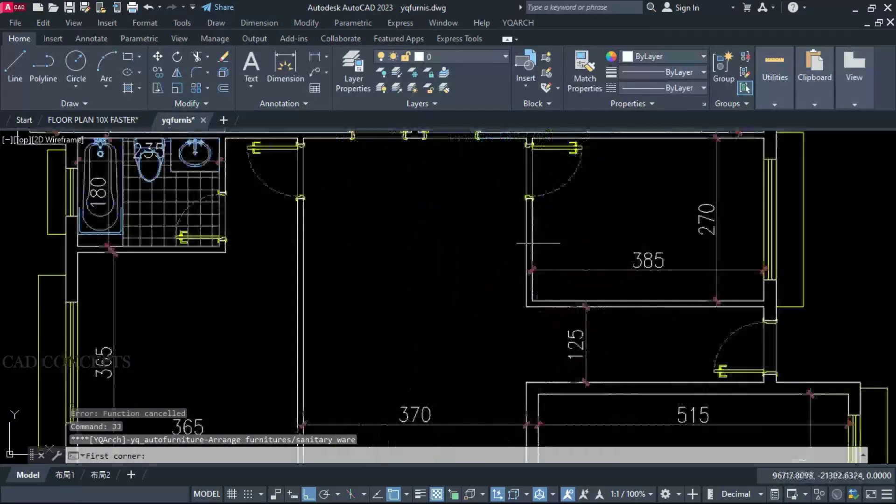
click(533, 300)
click(764, 139)
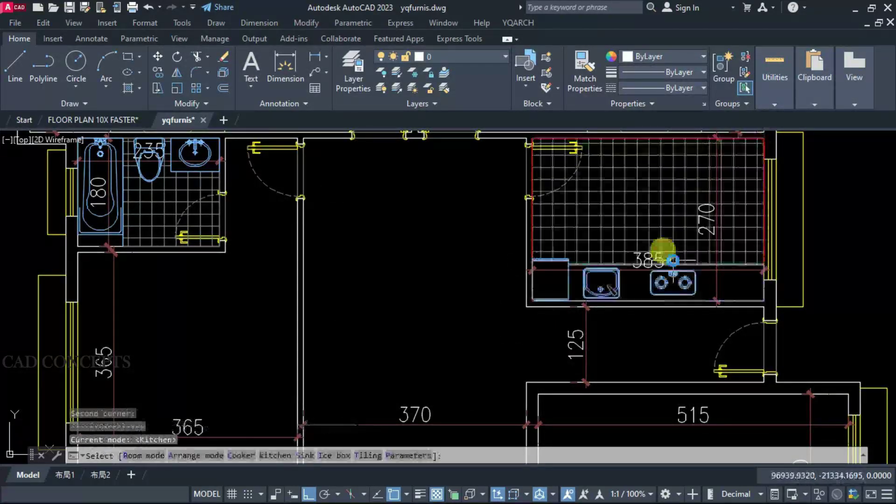
Step: Switch to the L-shaped kitchen arrangement and place it with counters along the lower and right walls
key(a)
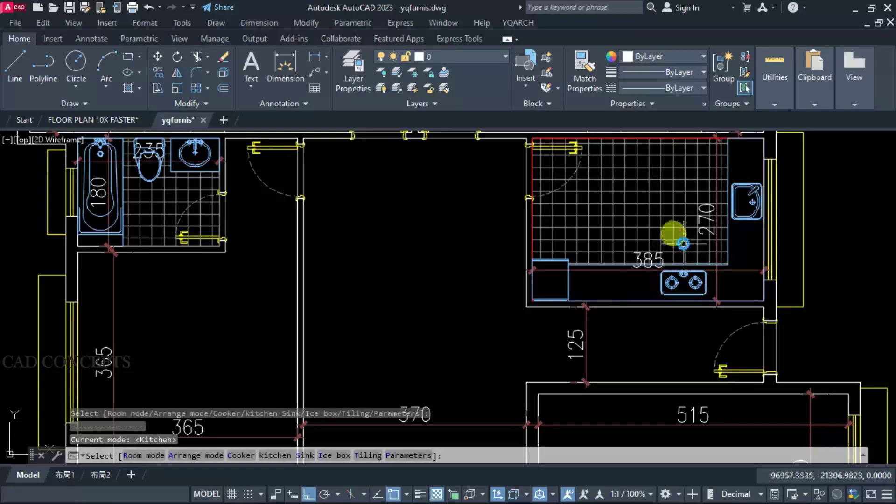
click(661, 229)
click(661, 229)
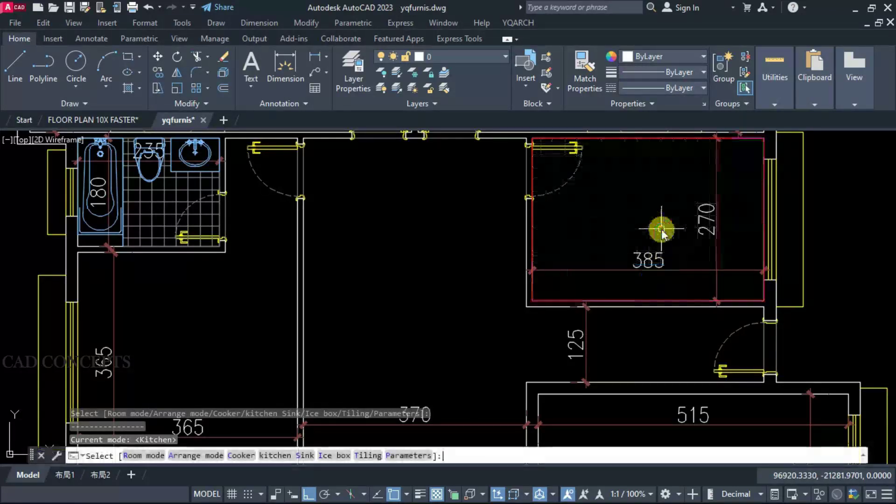
key(Escape)
scroll(660, 226, down, 4)
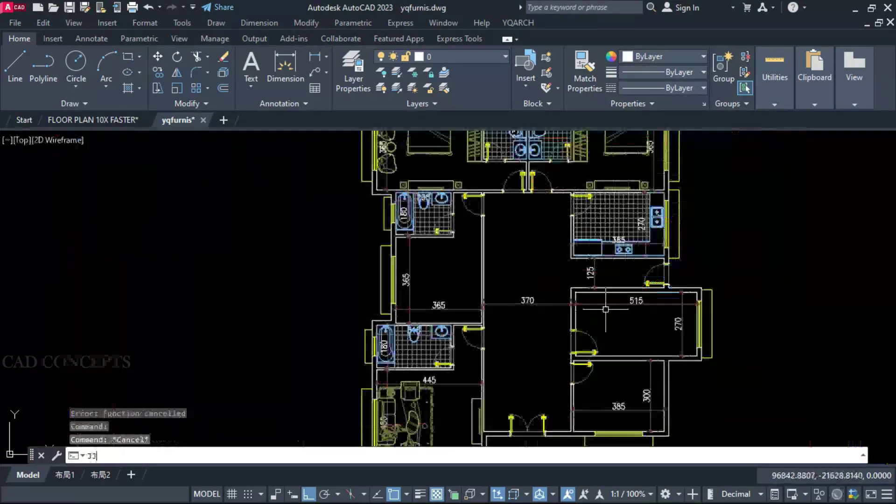
Step: Run JJ in Bedroom mode and define the 365 by 365 room by its lower-right and upper-left inner corners
text(JJ)
key(Return)
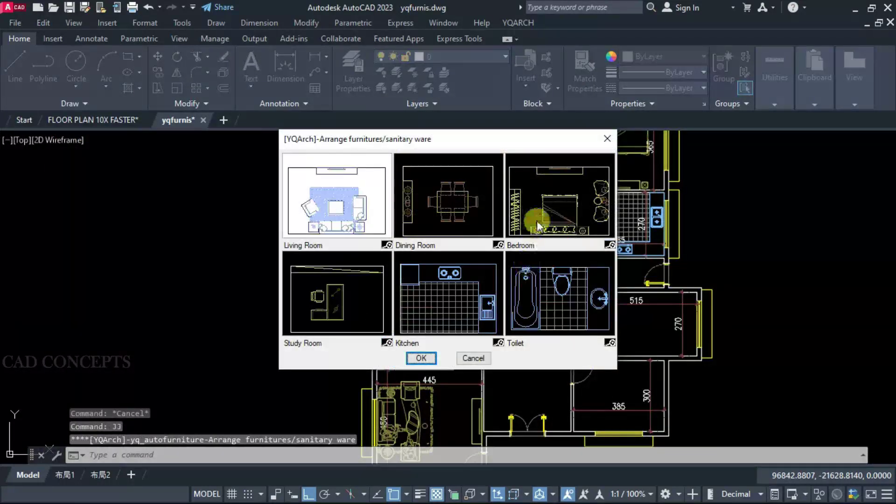
click(537, 221)
scroll(450, 332, up, 3)
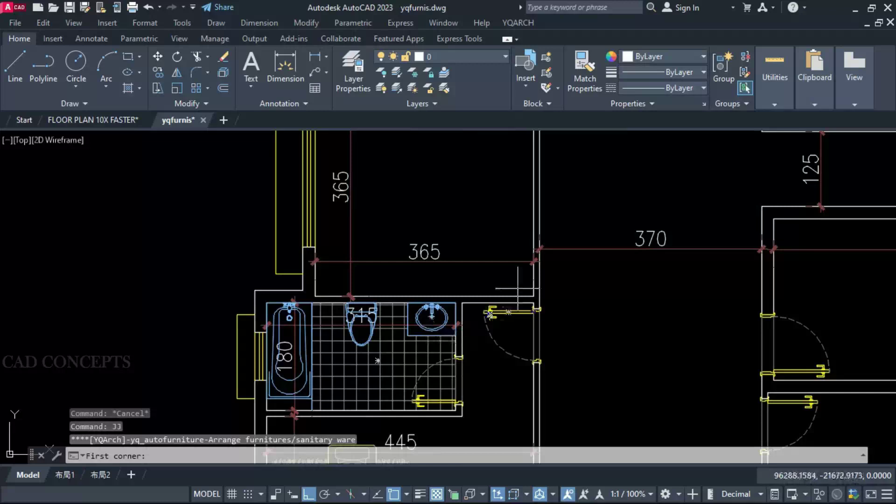
click(540, 287)
scroll(527, 313, down, 3)
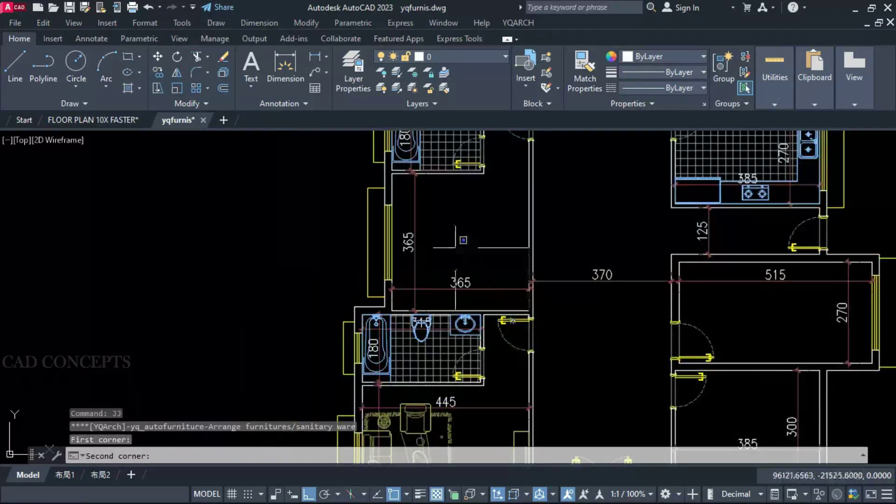
click(392, 173)
Step: Cycle the bedroom arrangements and place the one with the bed against the lower wall and the wardrobe along the right wall
click(450, 220)
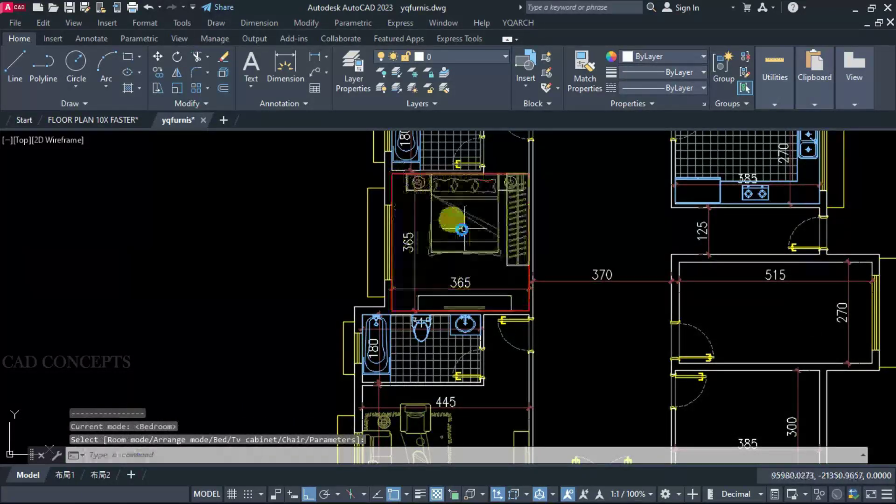
click(451, 269)
click(445, 251)
click(456, 260)
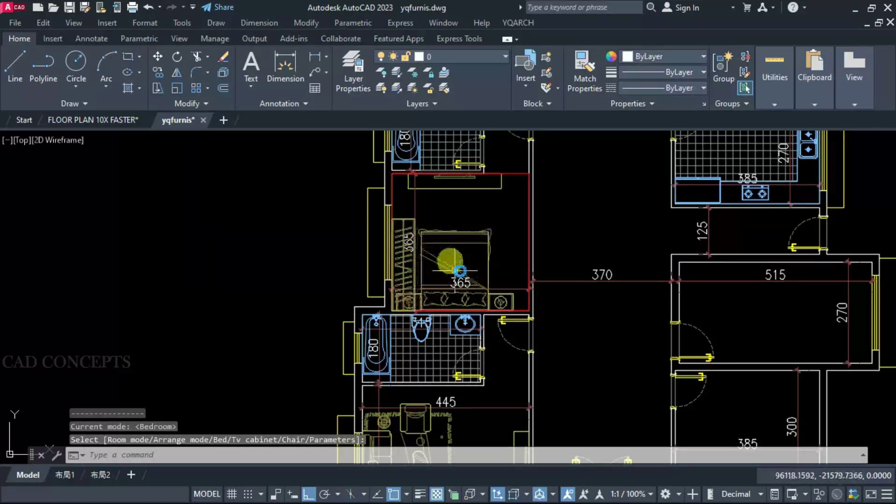
click(458, 270)
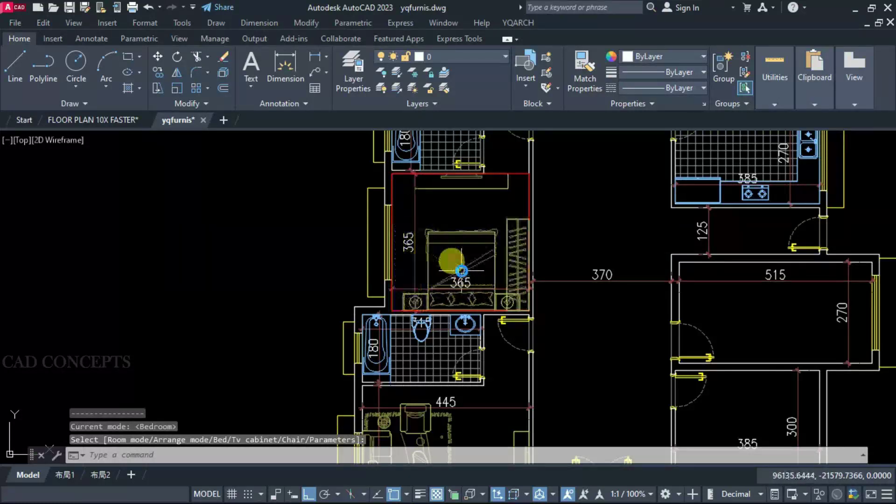
click(461, 271)
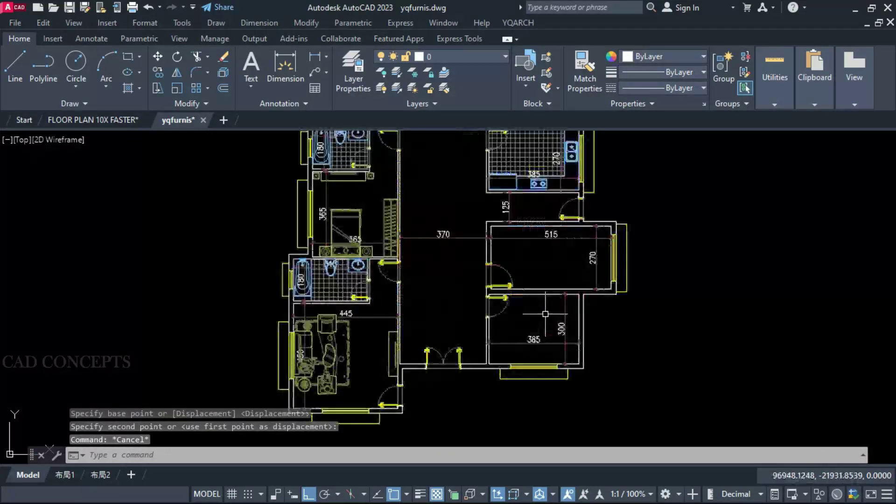
Step: Furnish the 385 by 300 room using JJ in Study Room mode, with the bookcase along the right wall and the desk facing the door
scroll(545, 314, up, 2)
text(JJ)
key(Return)
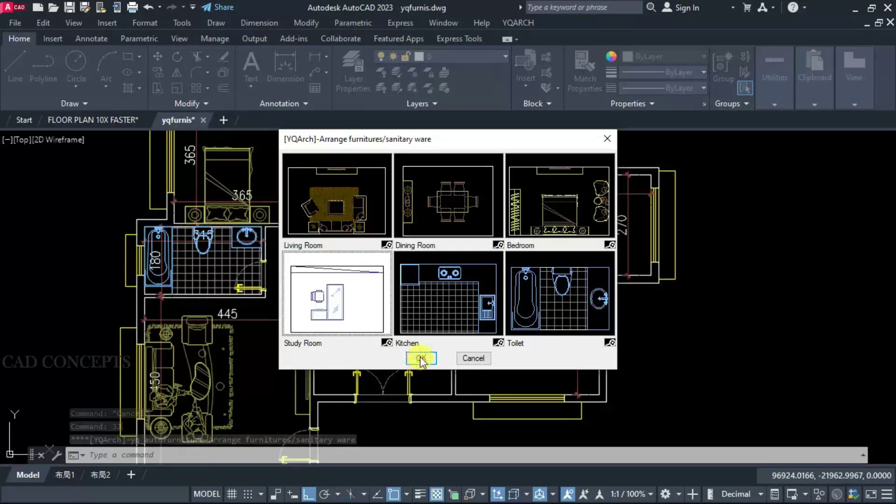
click(421, 359)
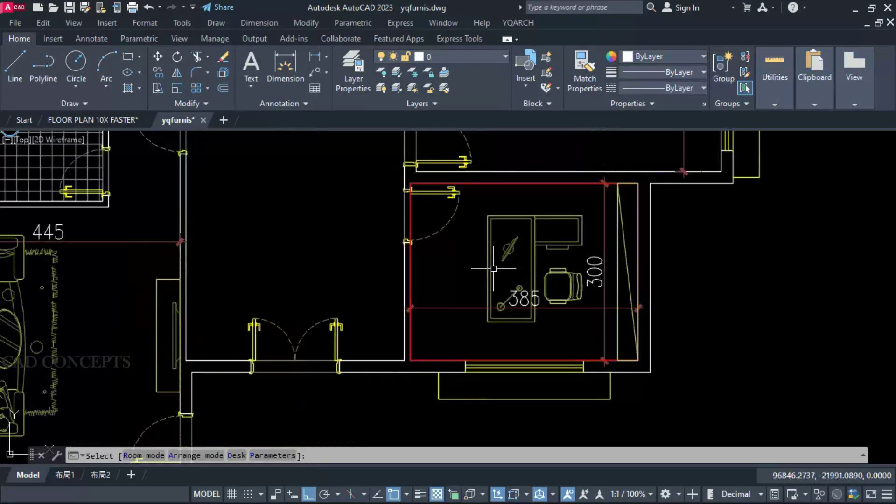
click(494, 269)
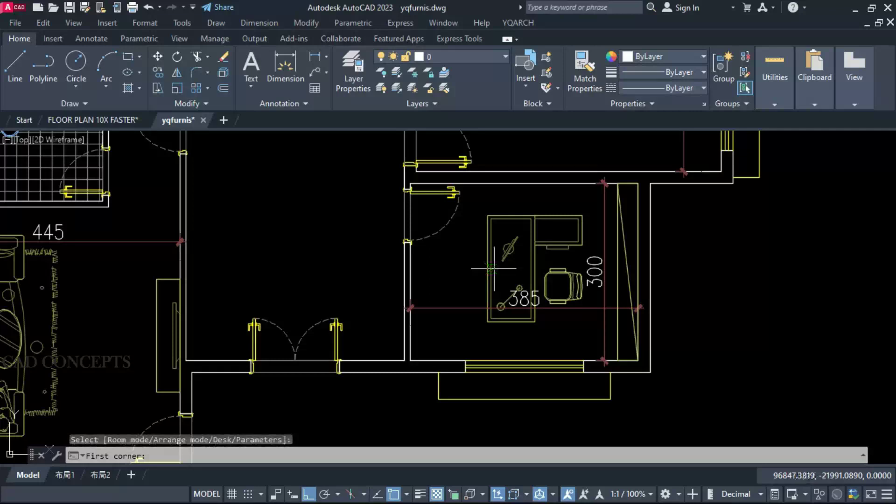
key(Escape)
Step: Move the study's 385 dimension down toward the window wall, clear of the desk
middle_drag(495, 269, 472, 279)
click(453, 314)
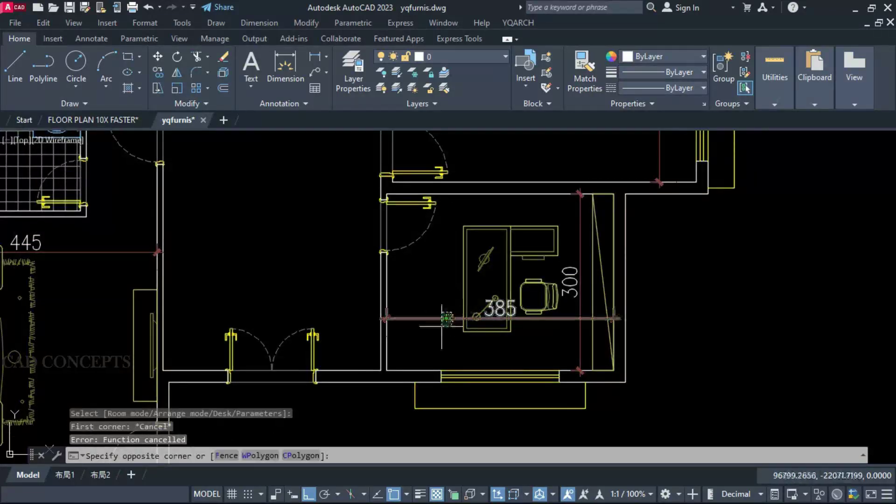
click(444, 321)
text(m)
key(Return)
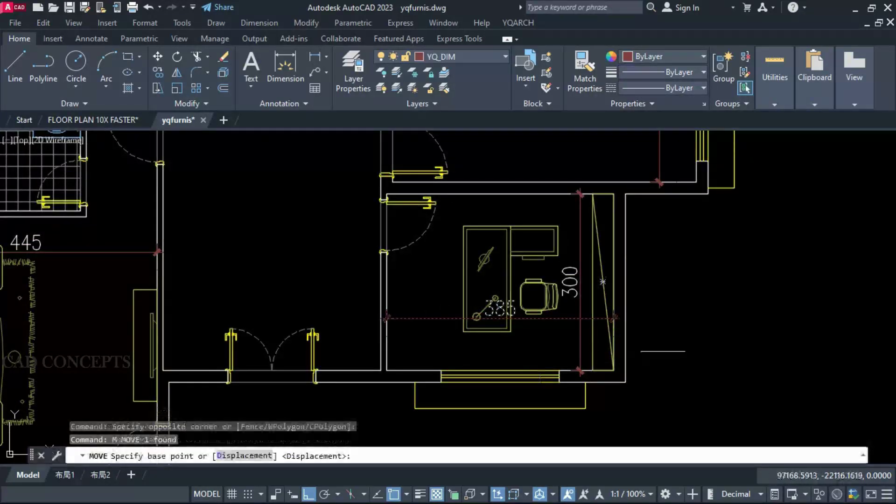
click(663, 351)
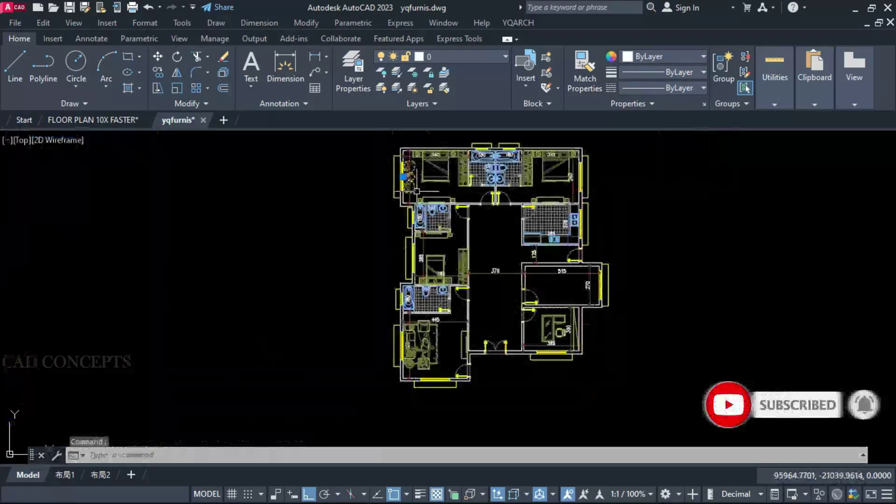
Step: Copy the chair set from the upper-left bedroom and place it in the study's lower-left corner
text(co)
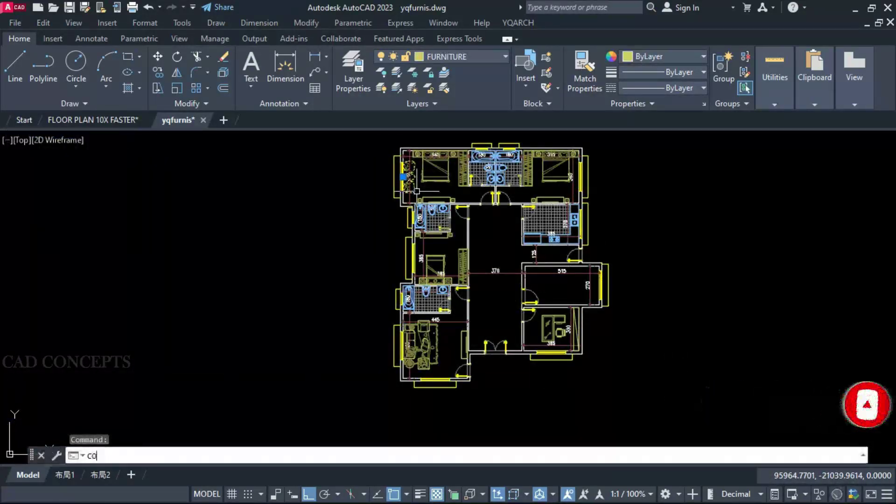
key(Return)
key(F8)
click(417, 191)
scroll(532, 358, up, 5)
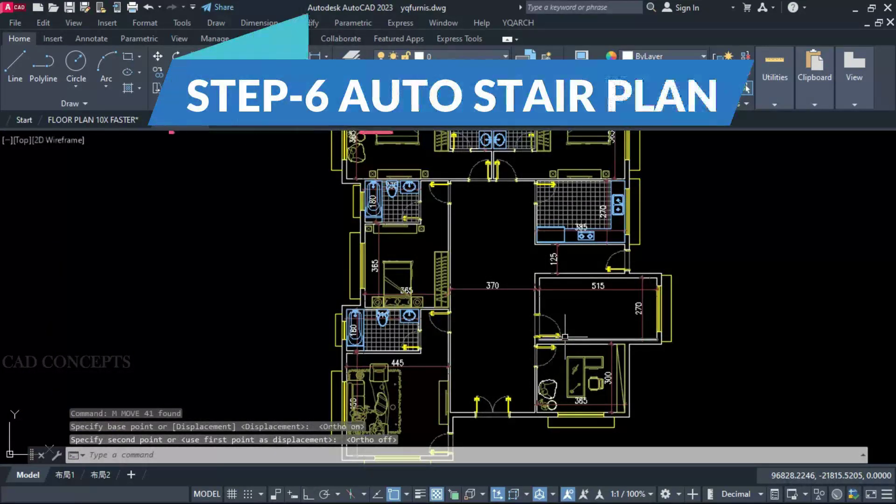
Step: Start the YQArch staircase plan and set its total width by picking the lower and upper inner walls of the 515 by 270 room
text(T)
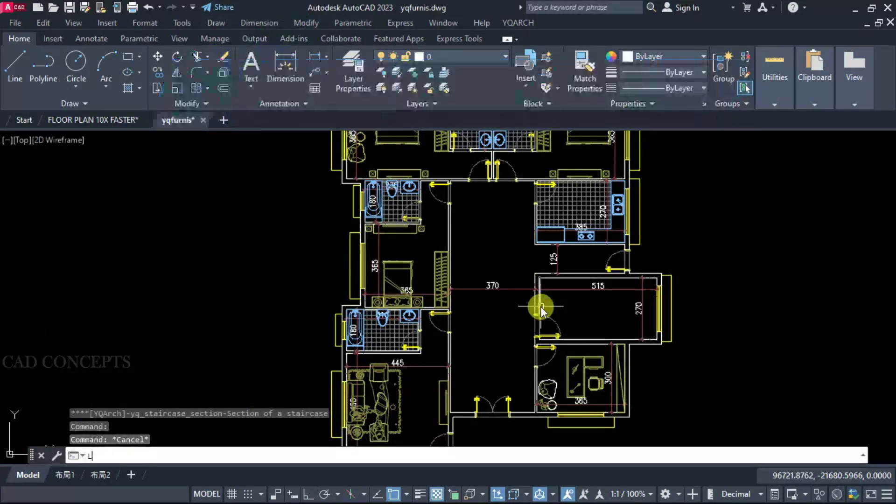
text(LTP)
key(Return)
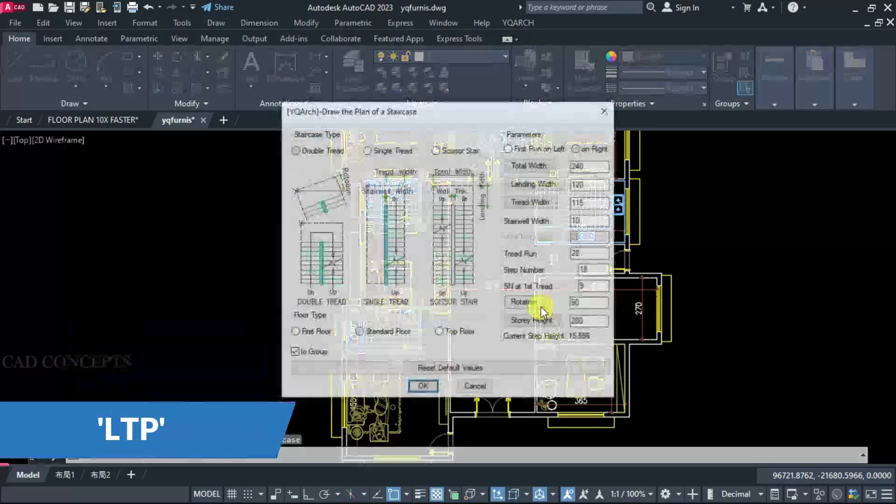
click(530, 166)
scroll(634, 305, up, 1)
click(632, 360)
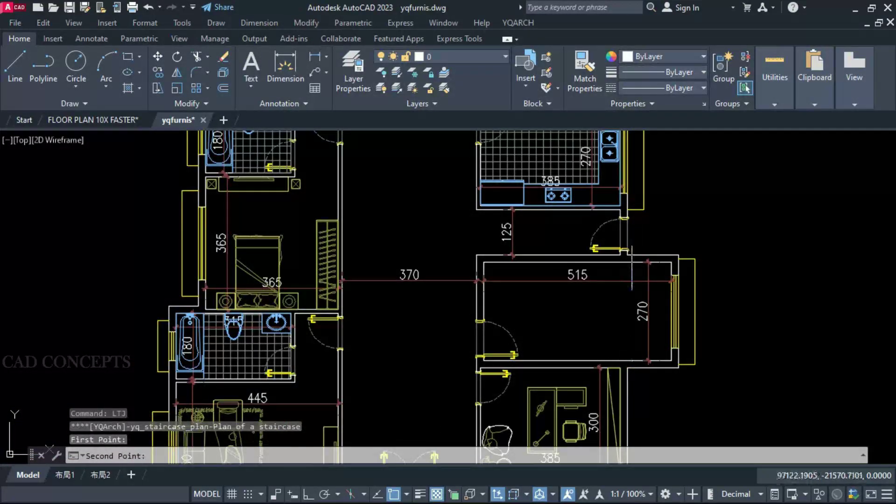
click(630, 263)
Step: Set 20 steps, 10 at the first tread, and storey height 340, then place the double-tread staircase in the 515 by 270 room
click(585, 167)
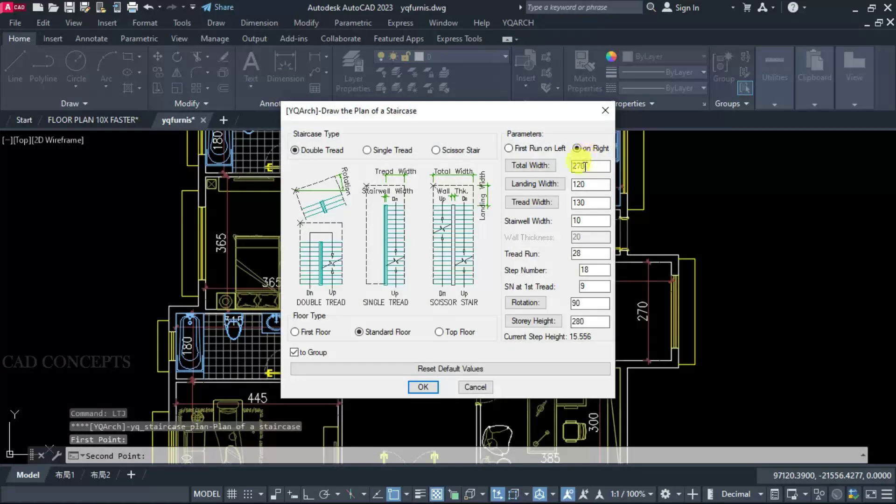
double_click(582, 304)
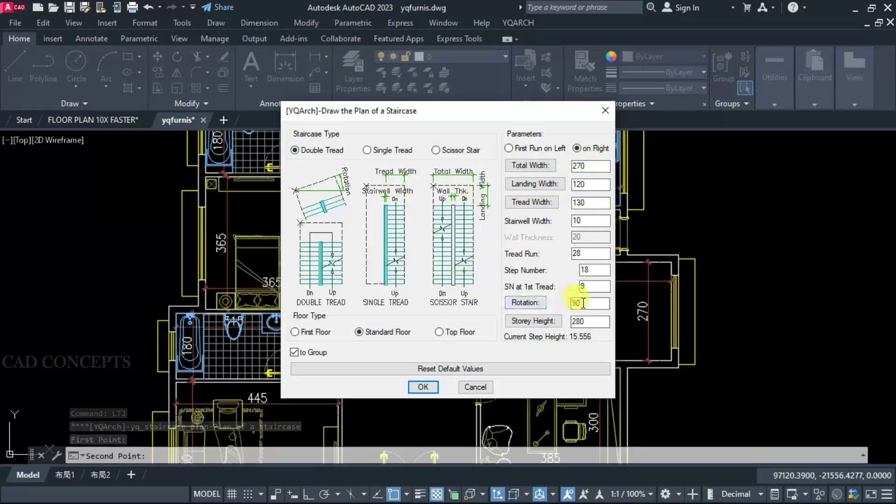
click(462, 370)
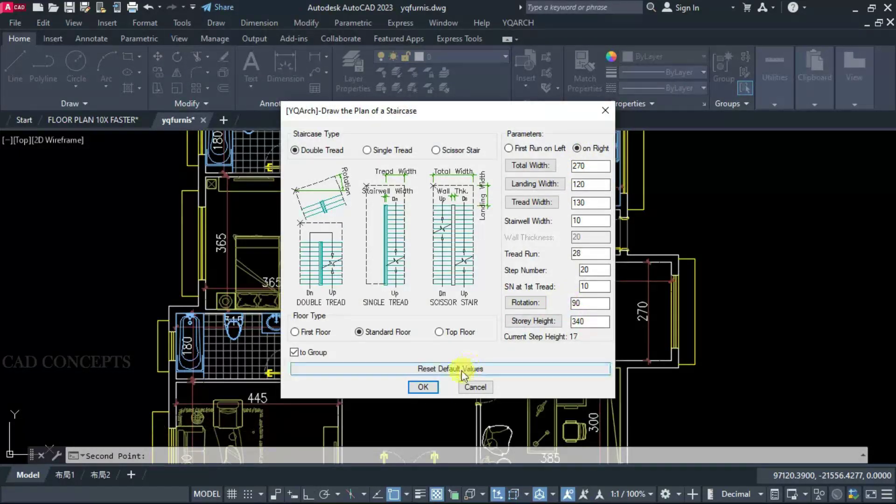
click(423, 388)
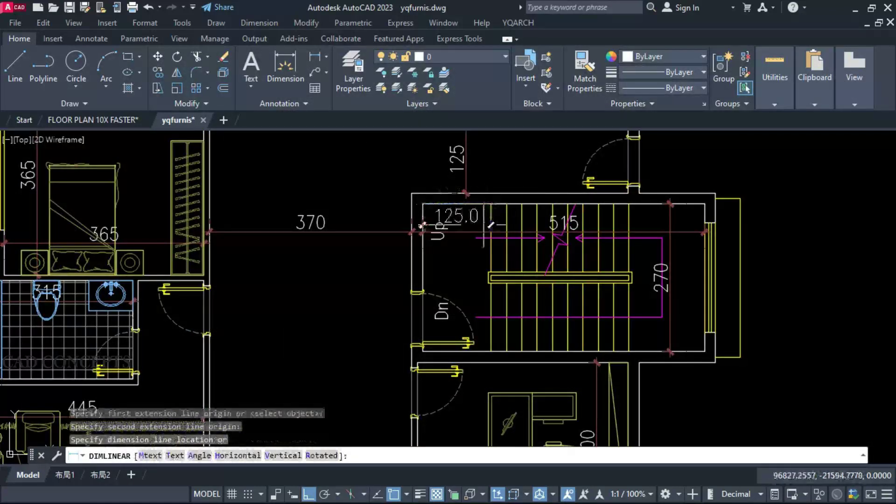
Step: Measure the landing from the last tread to the window-side wall with a temporary linear dimension, leaving no dimension behind
key(Escape)
key(Return)
click(628, 204)
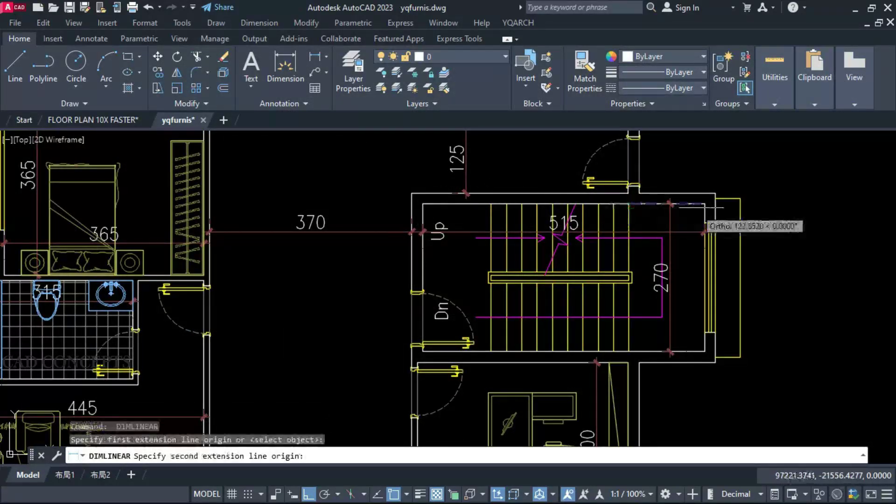
click(705, 204)
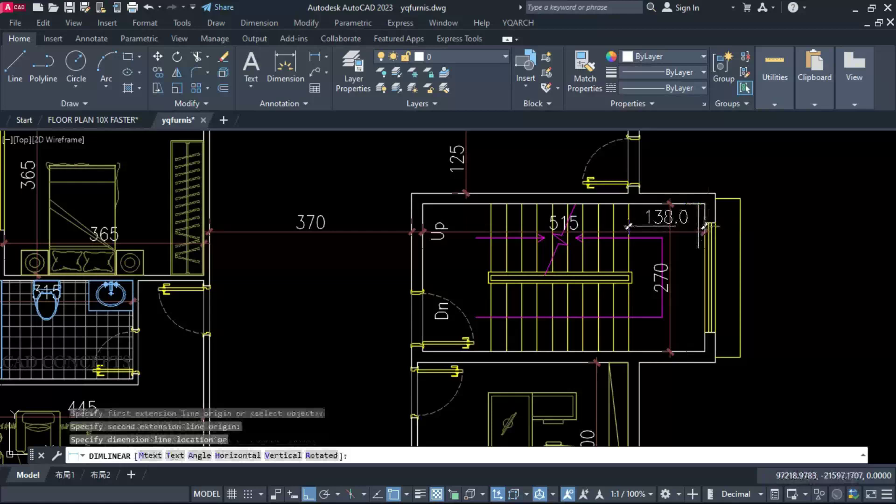
key(Escape)
key(Escape)
key(Escape)
scroll(698, 278, down, 5)
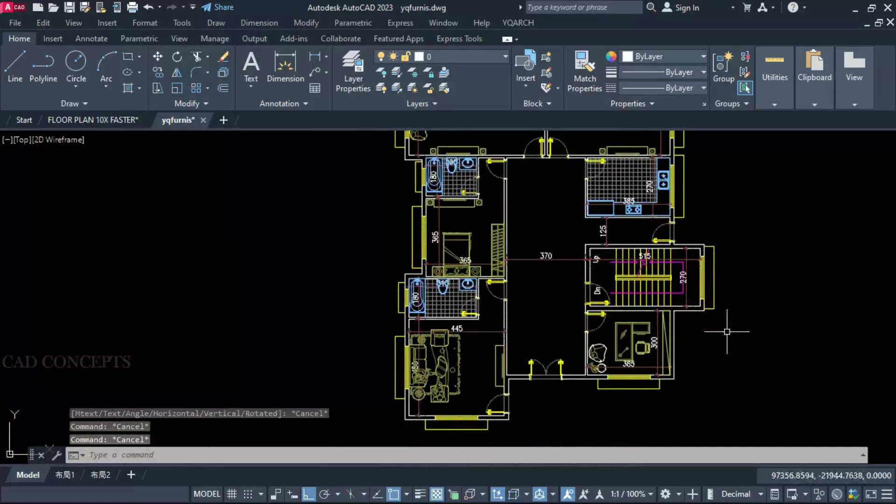
scroll(624, 338, down, 2)
scroll(596, 292, up, 2)
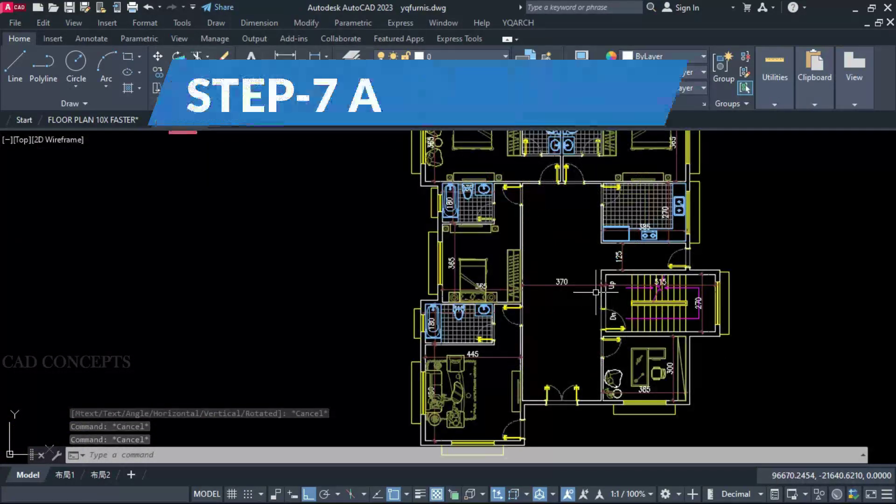
Step: Fill all the walls of the floor plan with a solid hatch using the YQArch wall fill (WWF), selecting the entire plan
scroll(538, 284, down, 2)
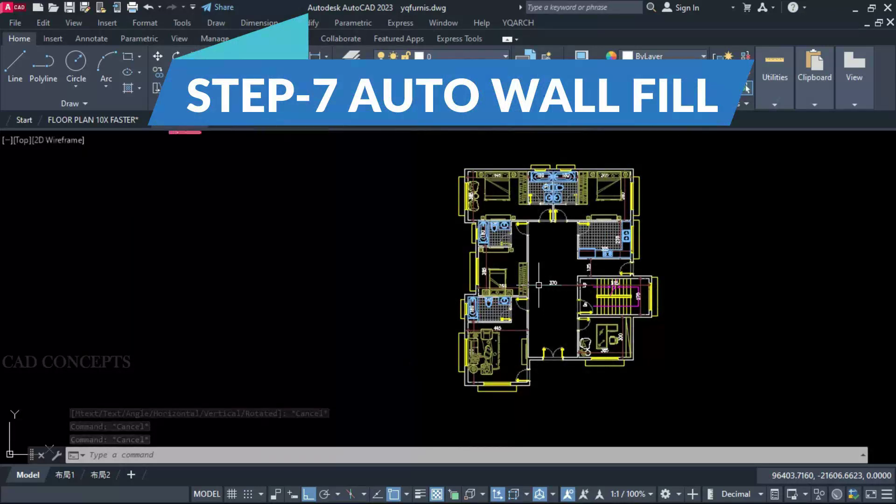
text(w)
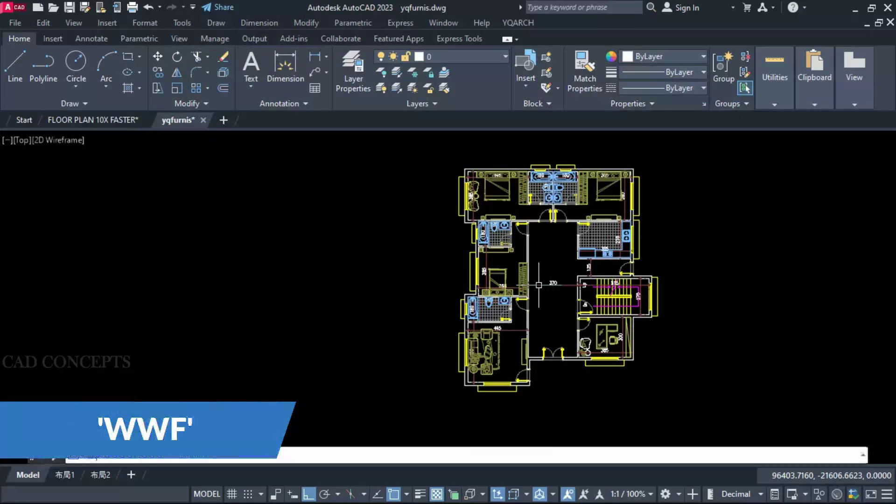
key(Return)
click(422, 159)
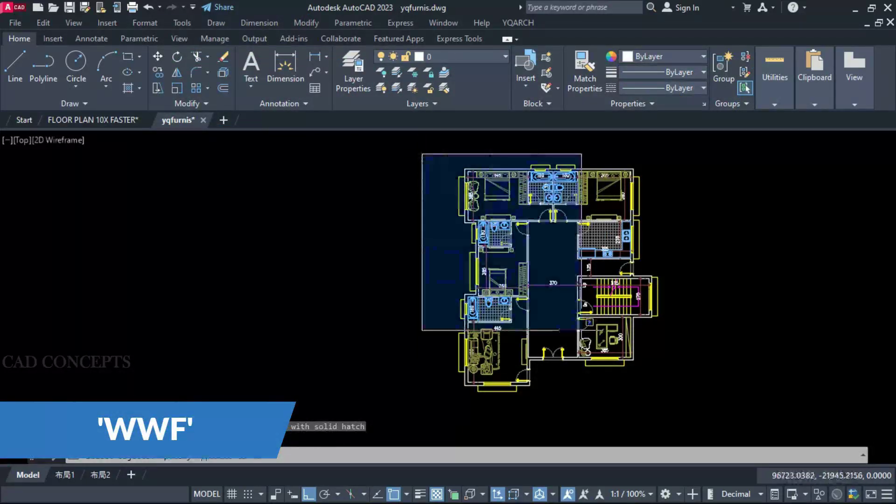
click(714, 409)
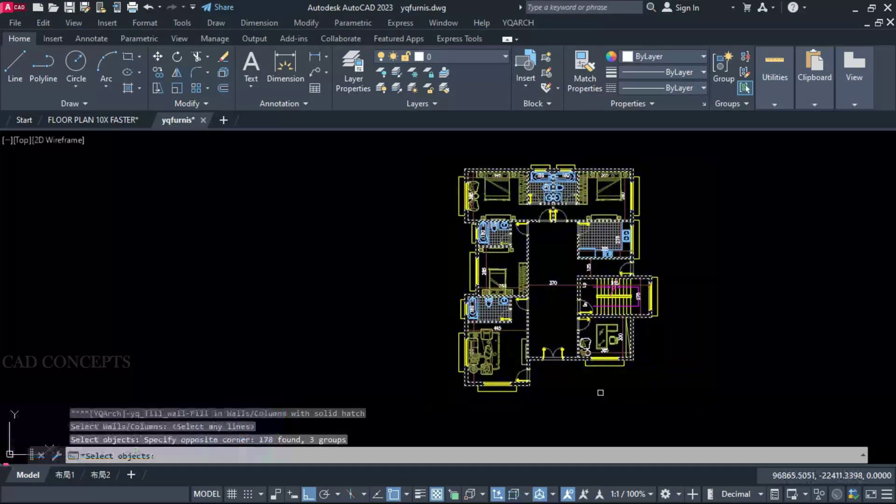
scroll(598, 273, up, 2)
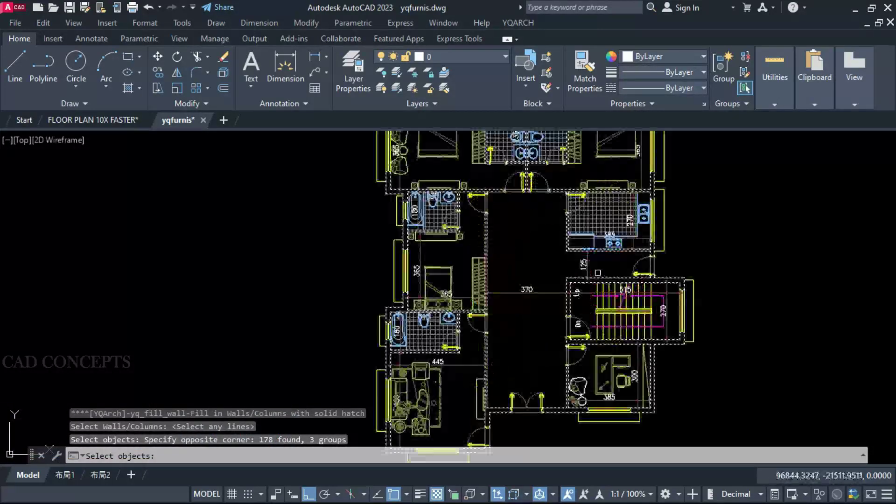
key(Return)
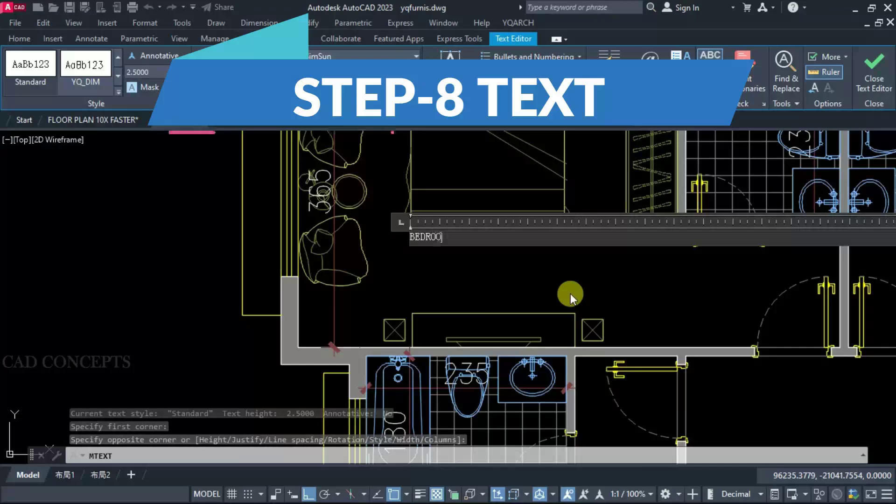
Step: Complete the multiline text label BEDROOM below the bed in the upper-left bedroom
text(M)
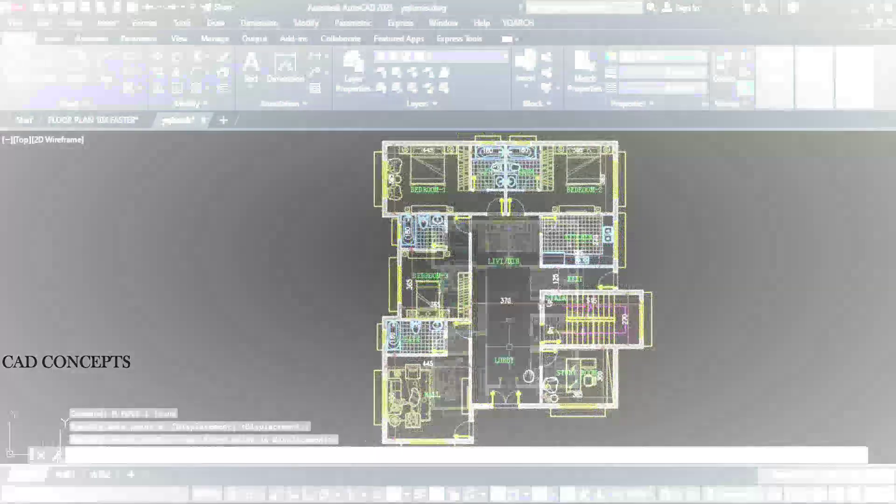
scroll(509, 346, down, 2)
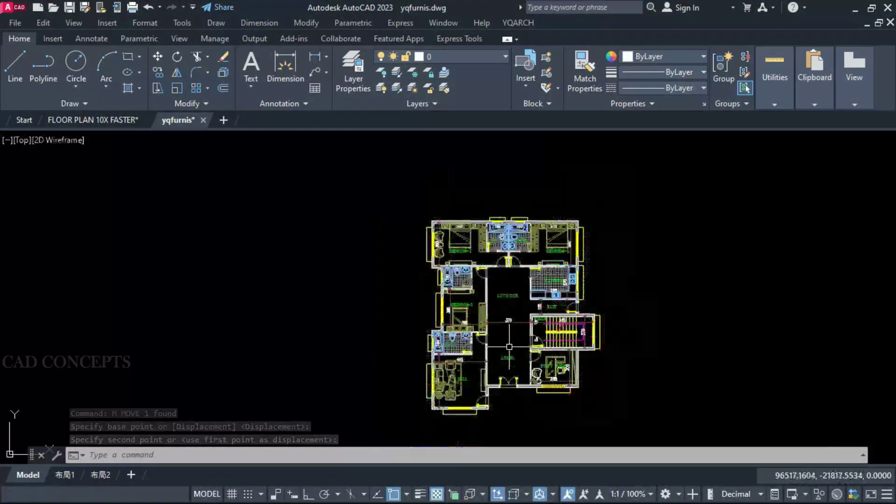
scroll(512, 381, up, 2)
scroll(509, 359, down, 2)
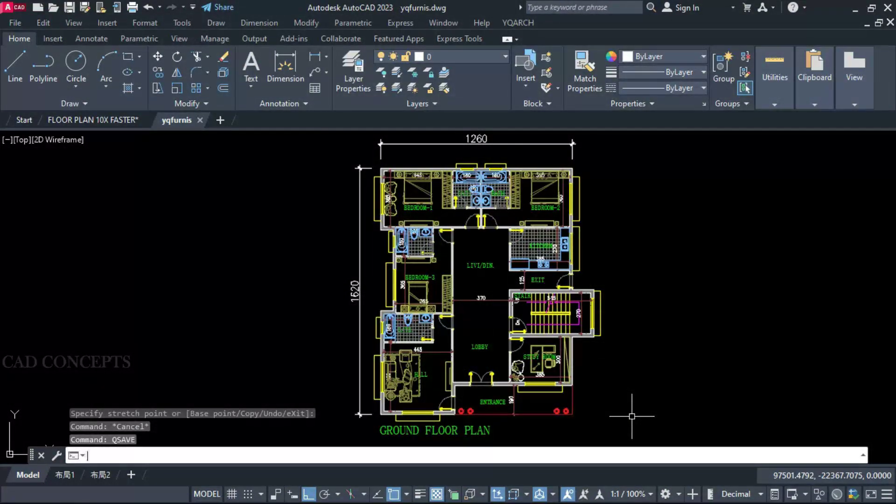
Step: Examine the labelled ground floor plan from the entrance and hall up through the lobby, staircase, living/dining area, kitchen and BEDROOM-3
scroll(436, 405, up, 2)
middle_drag(436, 405, 410, 329)
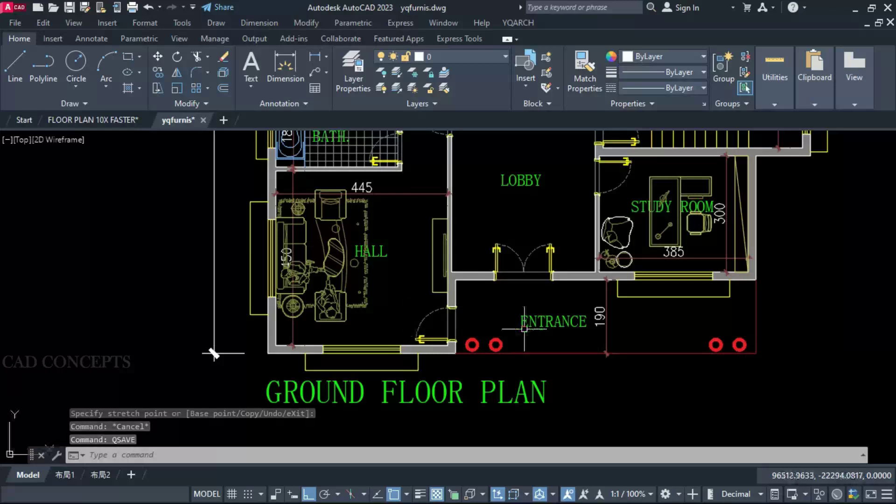
middle_drag(214, 353, 214, 432)
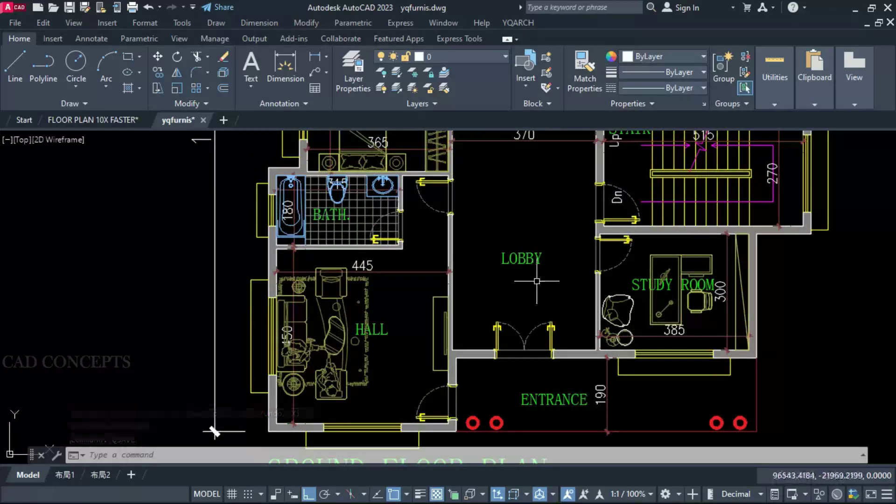
middle_drag(543, 202, 558, 369)
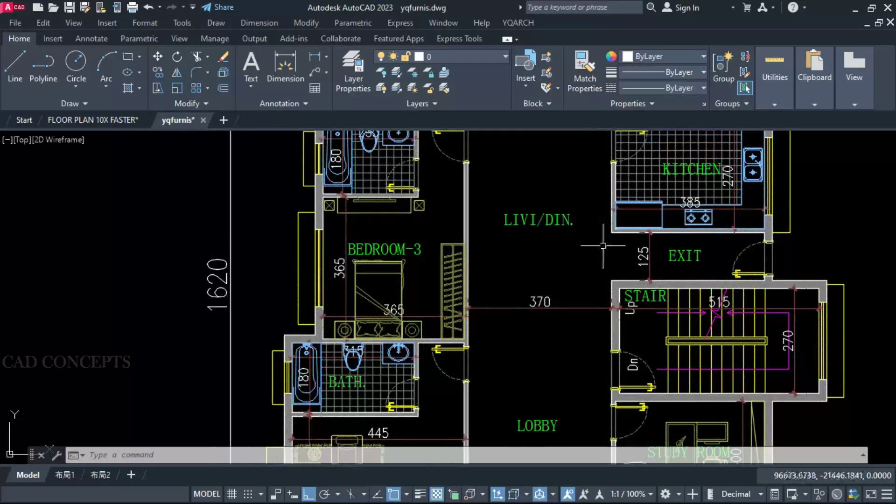
middle_drag(567, 290, 567, 389)
mouse_move(539, 257)
middle_down()
mouse_move(548, 348)
mouse_move(586, 271)
middle_up()
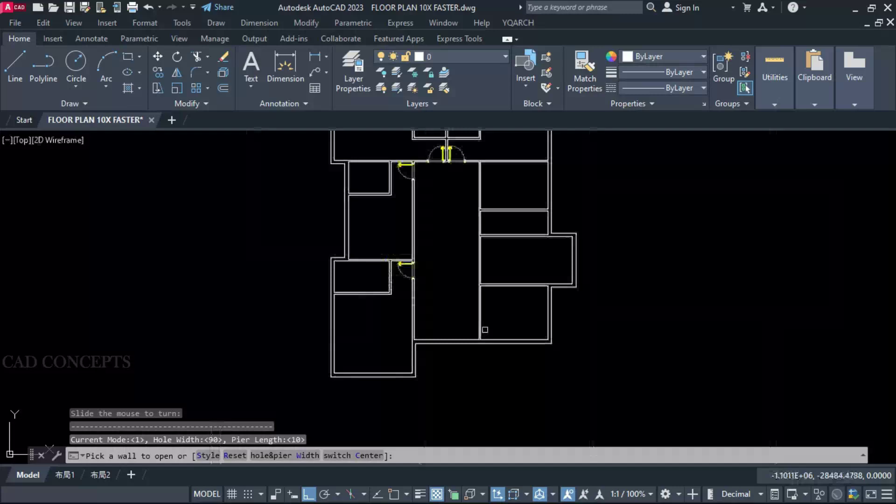
Step: In the FLOOR PLAN 10X FASTER drawing, place a door at the upper end of the lower-right room's inner wall and adjust the opening width
click(481, 299)
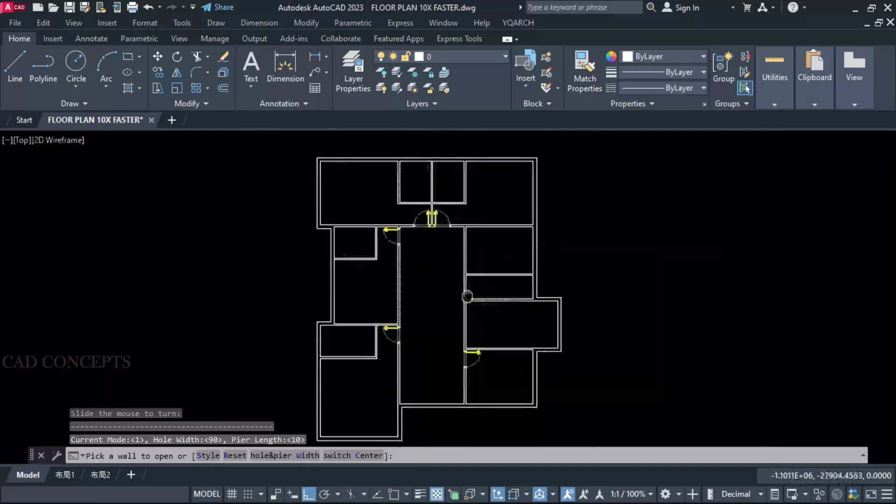
scroll(467, 294, up, 2)
key(w)
key(Return)
click(380, 201)
click(421, 387)
click(458, 374)
Step: Change the door opening width again and pick the wall for the next door
key(w)
key(Return)
click(377, 176)
click(425, 392)
scroll(463, 259, up, 2)
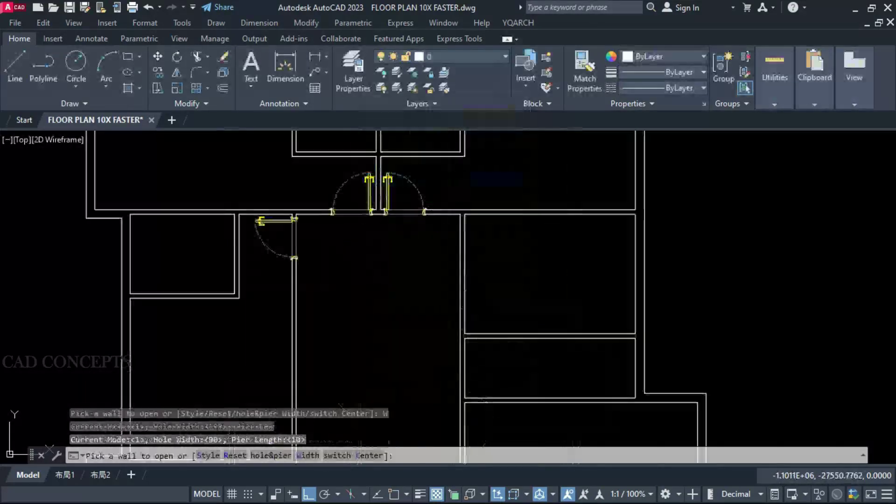
middle_drag(327, 439, 425, 140)
click(397, 392)
Step: Reset the door's hole width and use a pier width of 10 for the next wall opening
scroll(392, 393, down, 2)
middle_drag(360, 334, 359, 362)
key(w)
key(Return)
click(384, 192)
click(421, 388)
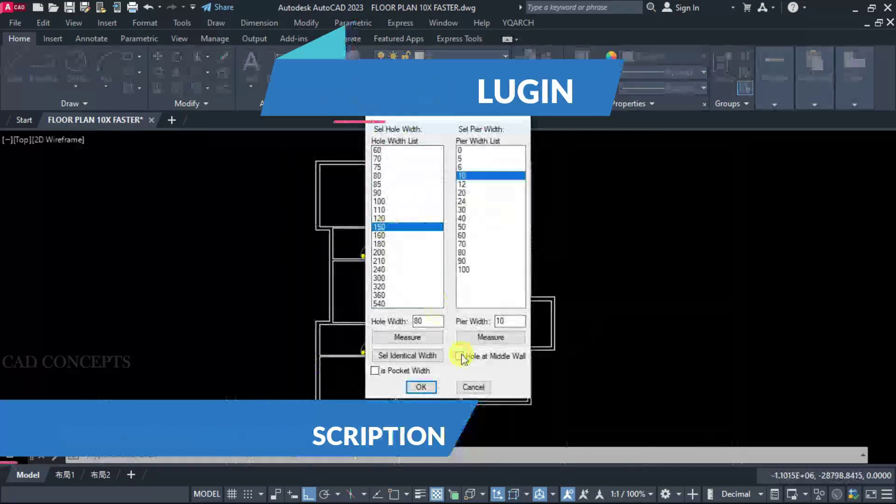
click(425, 386)
scroll(476, 262, up, 3)
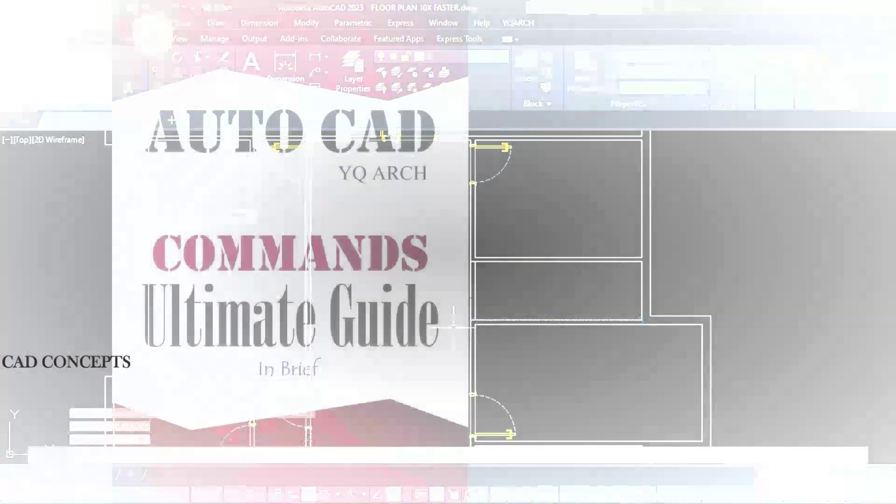
Step: Start a line in the narrow room between the kitchen and the staircase room
drag(453, 327, 490, 298)
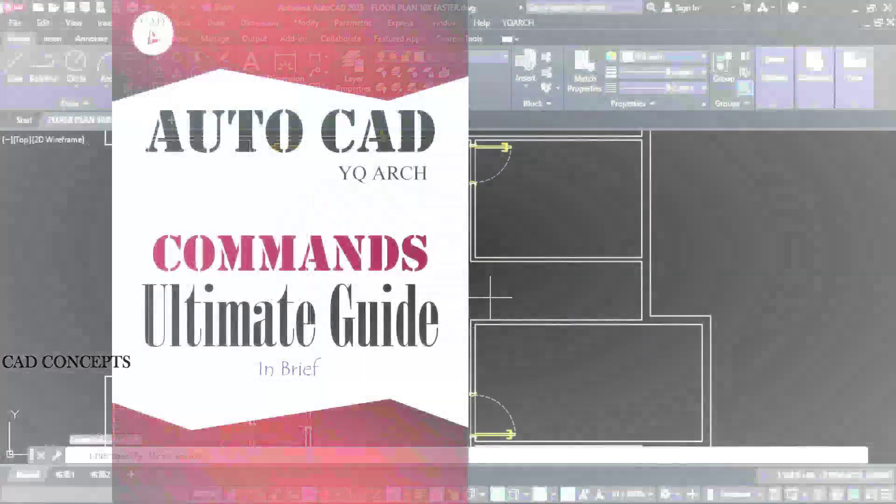
click(640, 306)
click(425, 386)
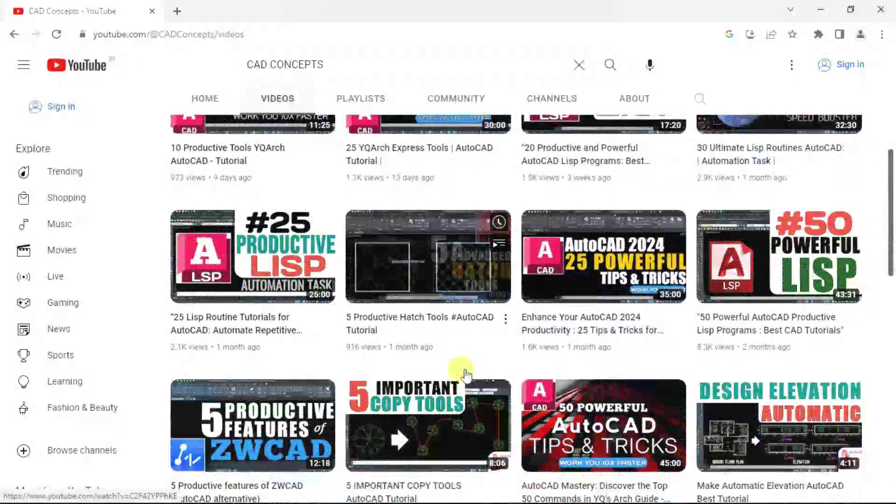
Step: Switch to YouTube and browse the videos of the CAD Concepts channel
scroll(466, 373, down, 20)
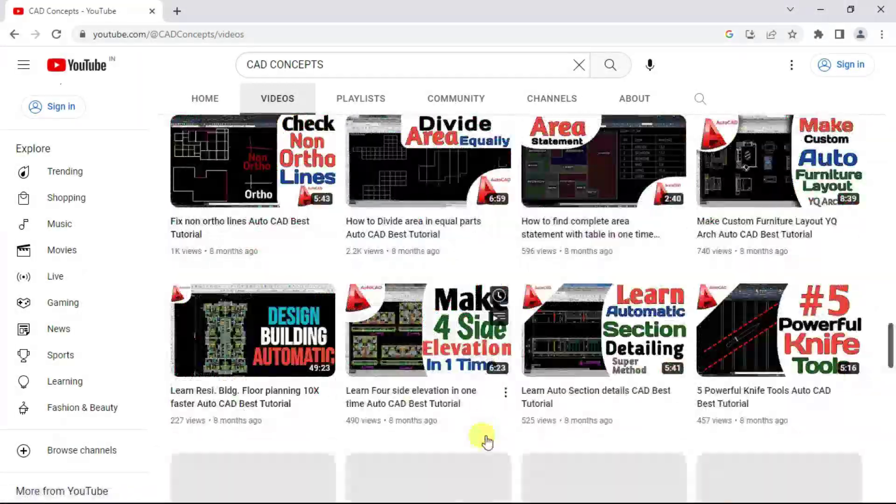
scroll(486, 442, down, 15)
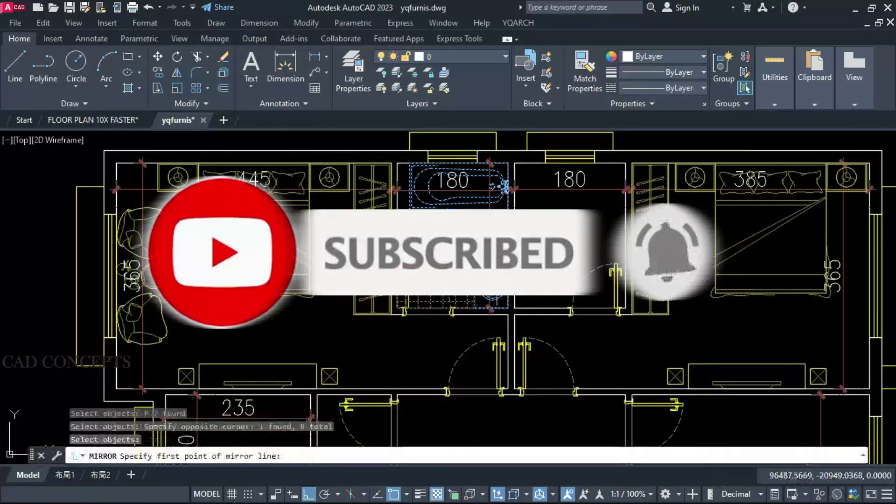
Step: Return to the yqfurnis drawing and mirror the upper-left bathroom's fixtures into the adjoining bathroom, keeping the originals
key(Escape)
scroll(410, 350, down, 3)
middle_drag(452, 356, 452, 402)
Step: Copy the previously selected bathroom fixtures from the shared bathroom wall to the empty area outside the plan's left side
text(co p)
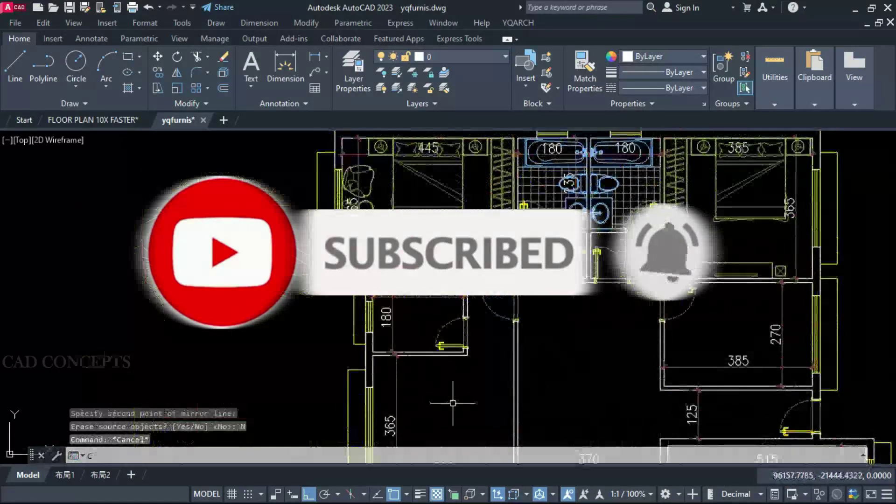
scroll(584, 187, up, 3)
click(589, 135)
scroll(595, 155, down, 5)
click(436, 242)
key(Escape)
Step: Select the copied bathroom fixtures outside the plan's left side and rotate them
scroll(421, 269, up, 2)
click(451, 322)
click(374, 224)
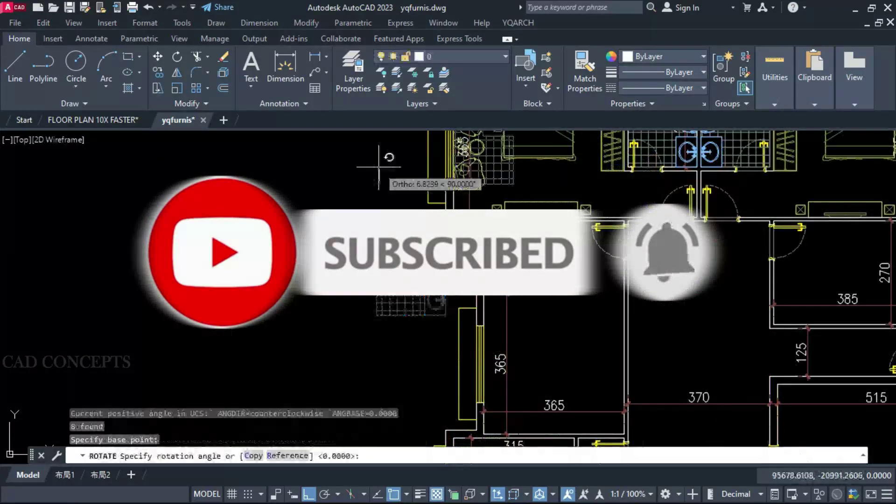
click(419, 172)
scroll(448, 256, up, 5)
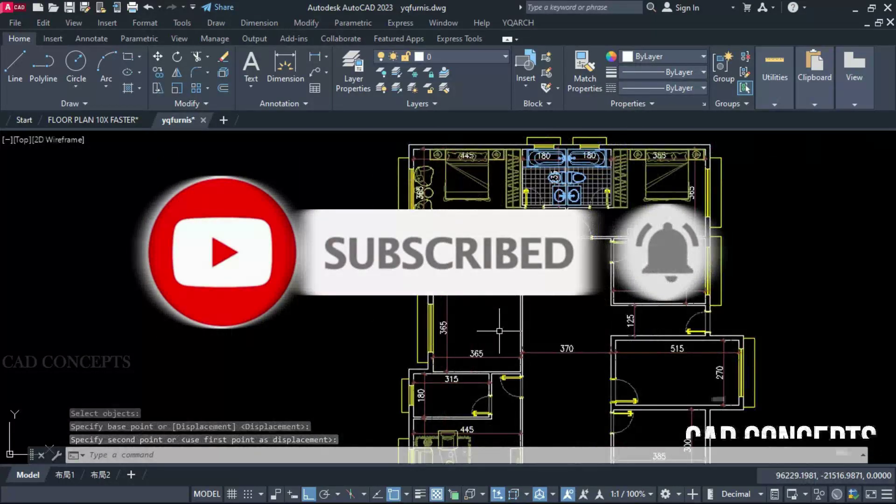